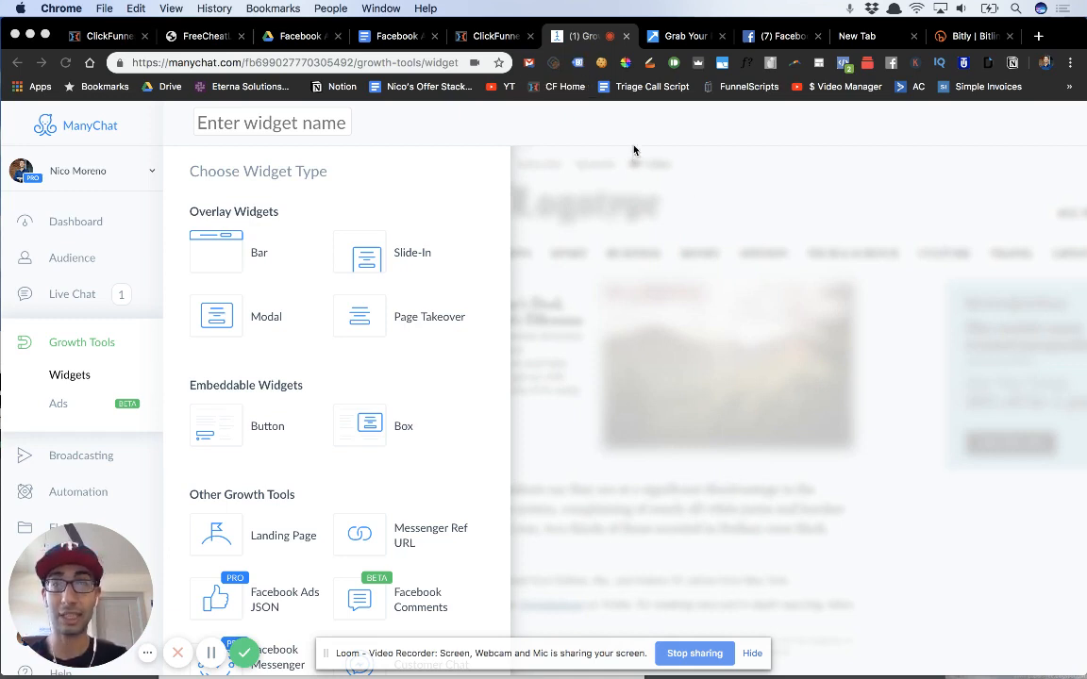
Review the thank-you page offering the free Facebook Ads Targeting Checklist alongside the available widget types
{"action": "left_click", "coordinate": [682, 37]}
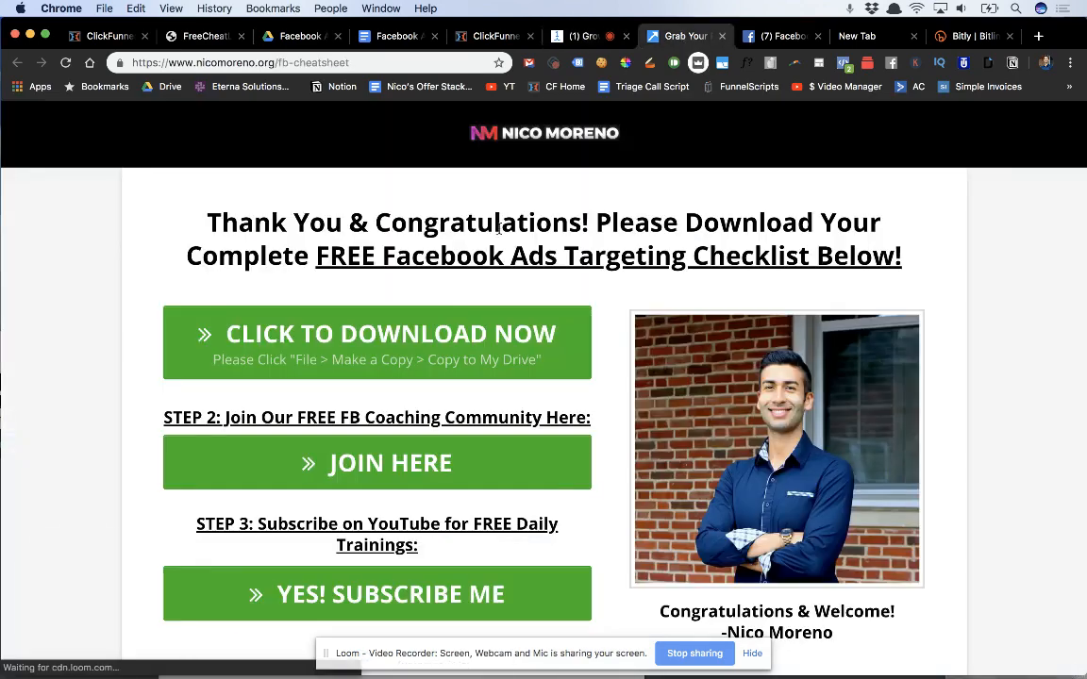
{"action": "left_click_drag", "start_coordinate": [823, 223], "coordinate": [810, 259]}
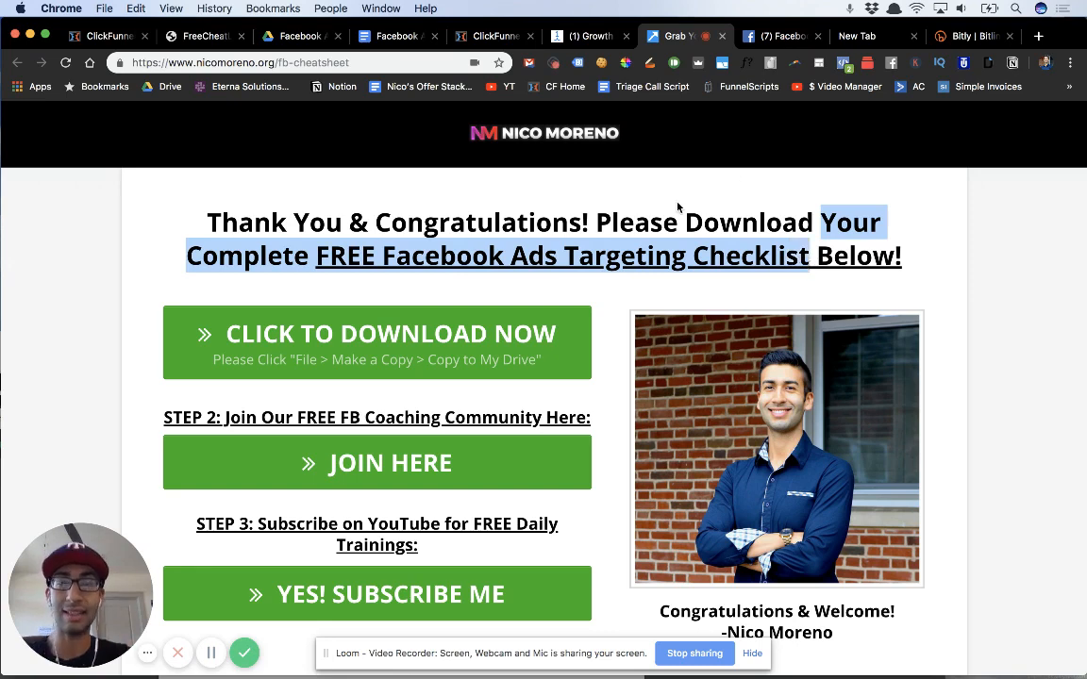
{"action": "left_click", "coordinate": [587, 36]}
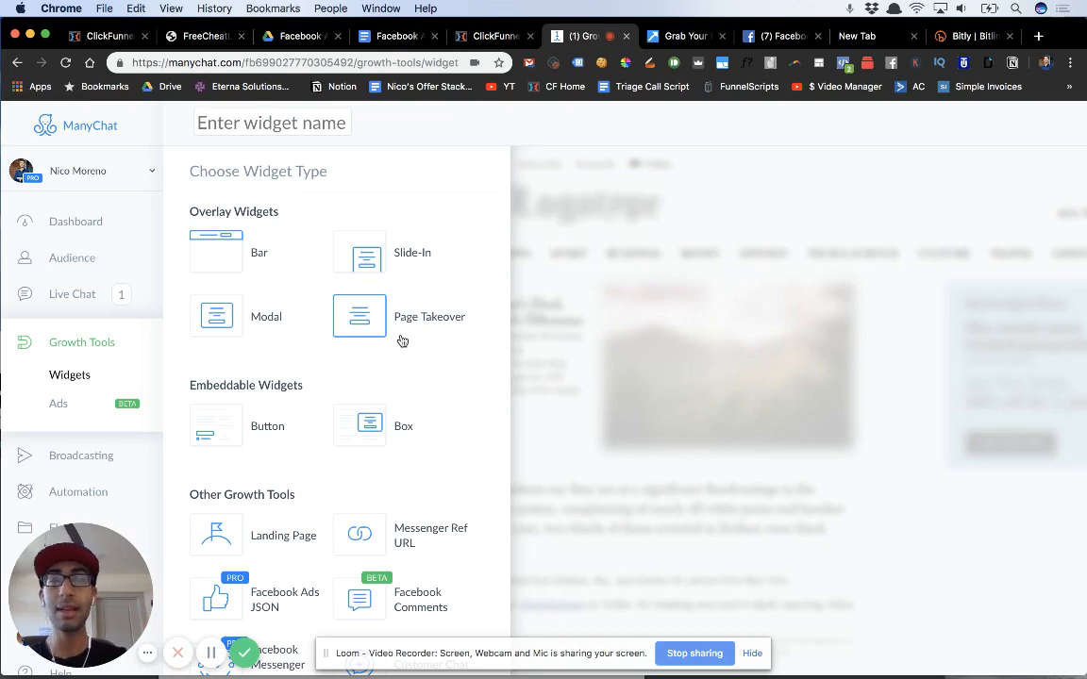
{"action": "left_click", "coordinate": [675, 36]}
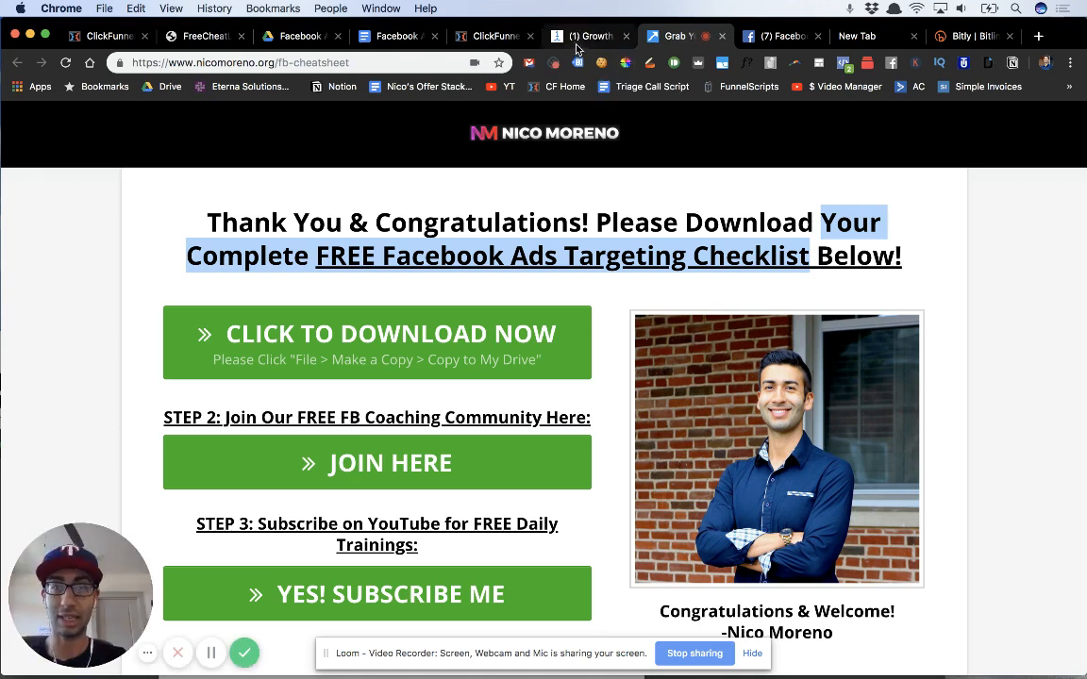
Create a new growth tool of the Messenger Ref URL type
{"action": "left_click", "coordinate": [578, 38]}
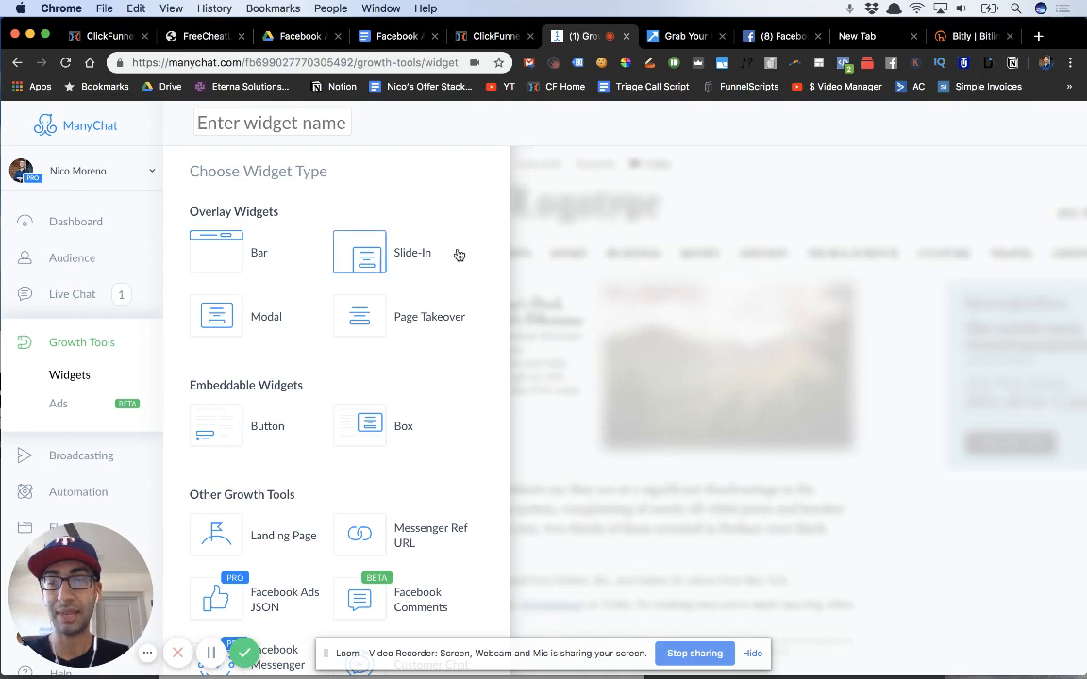
{"action": "scroll", "coordinate": [459, 252], "scroll_direction": "down", "scroll_amount": 2}
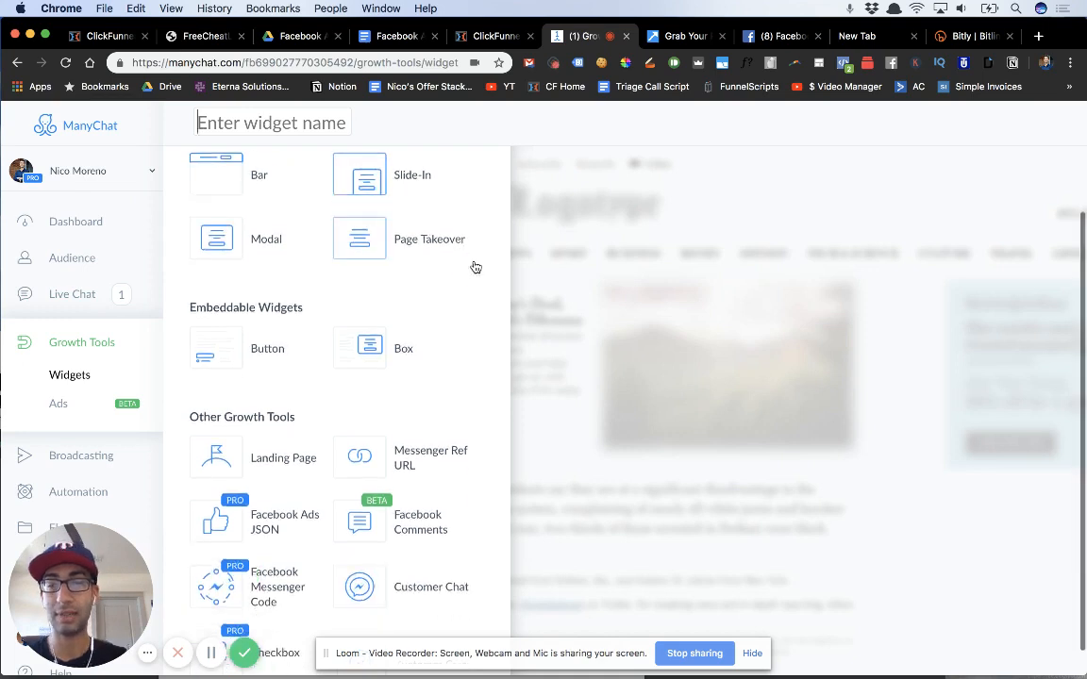
{"action": "left_click", "coordinate": [358, 456]}
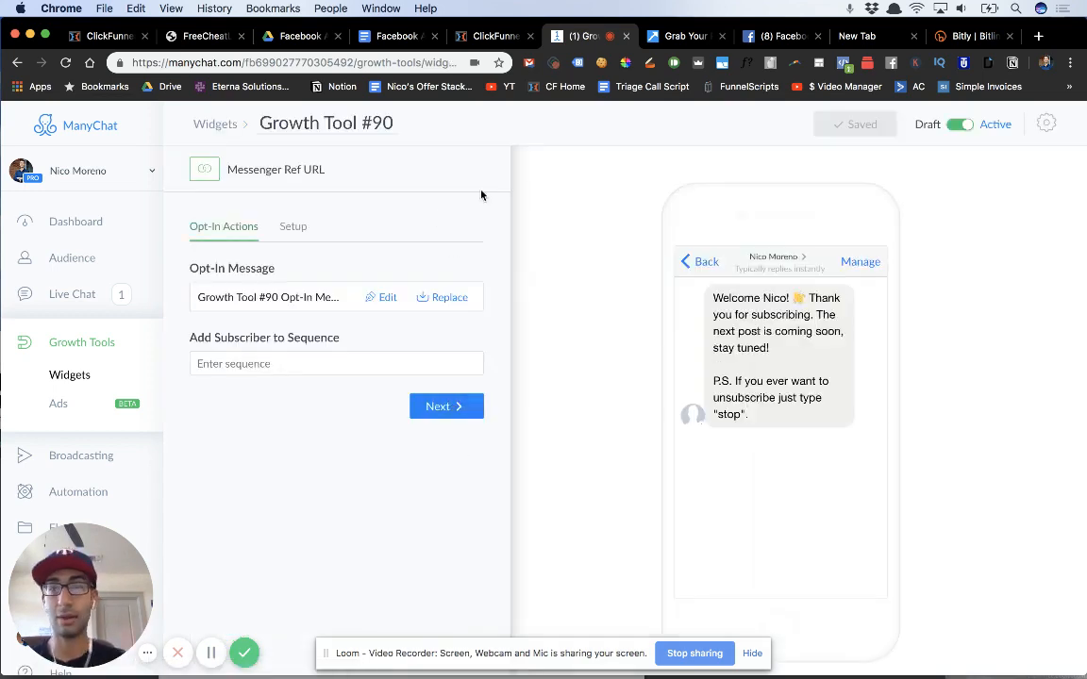
Rename the growth tool as "Facebook Ads Targeting Checklist Freebie"
{"action": "left_click", "coordinate": [335, 127]}
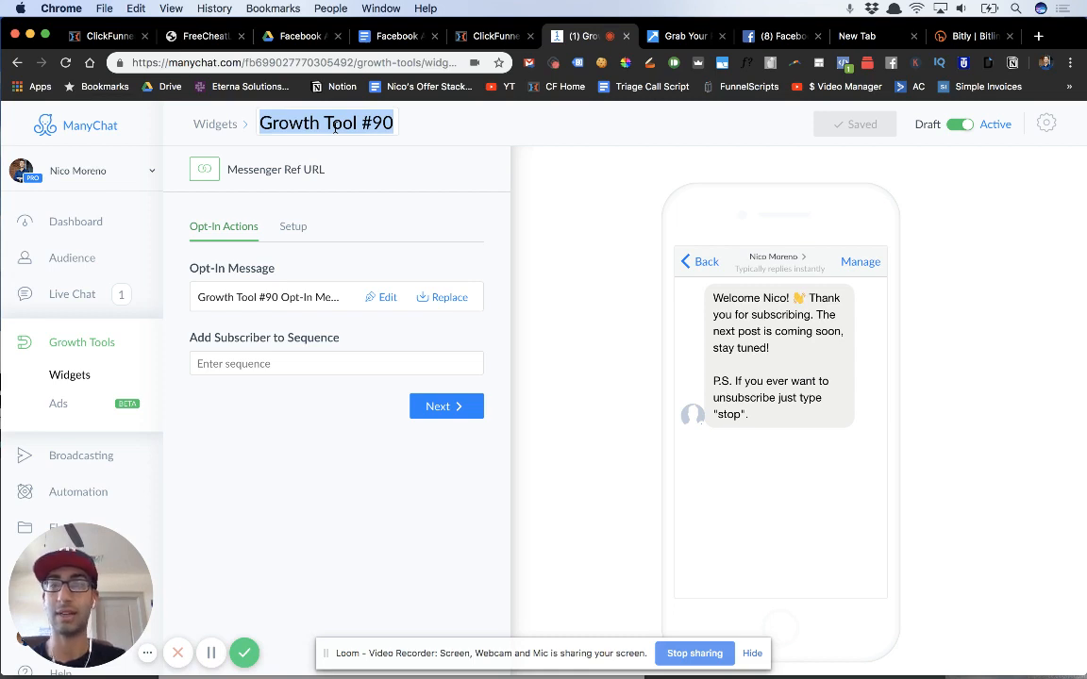
{"action": "left_click", "coordinate": [336, 129]}
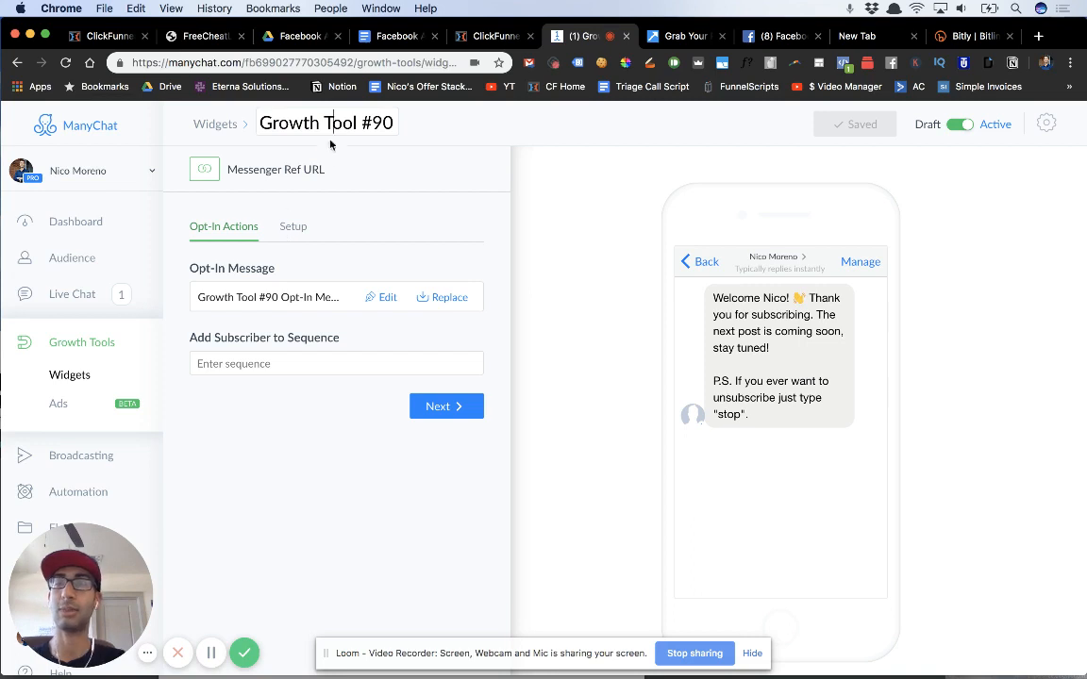
{"action": "triple_click", "coordinate": [330, 130]}
{"action": "type", "text": "Face"}
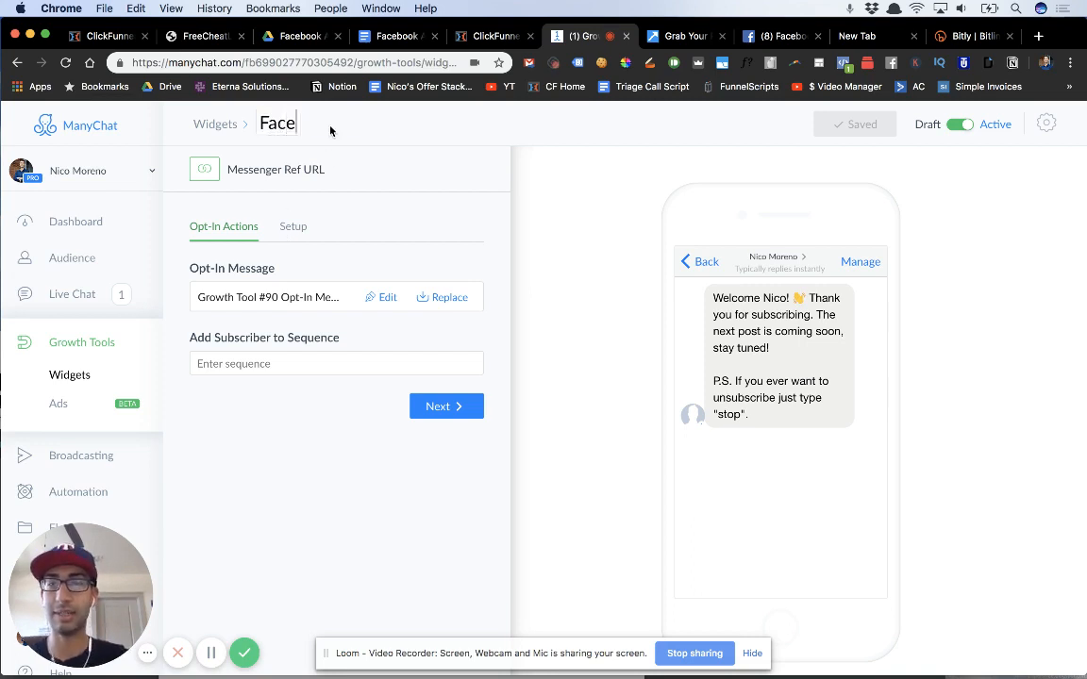
{"action": "type", "text": "book Ads T"}
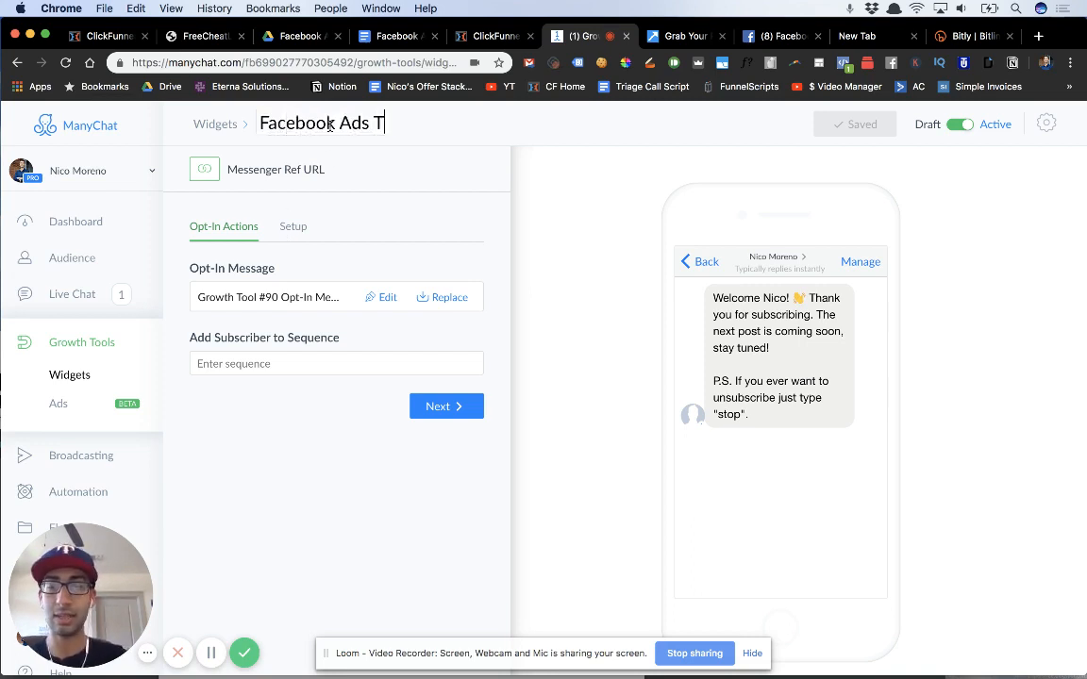
{"action": "type", "text": "argeting Ch"}
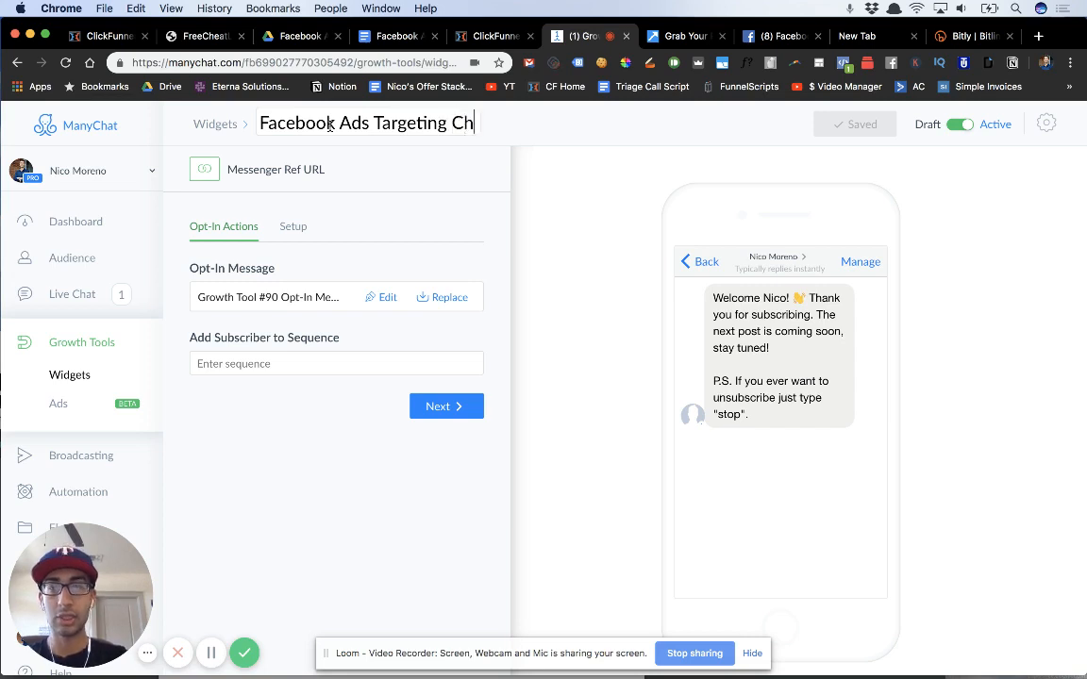
{"action": "type", "text": "ecklist F"}
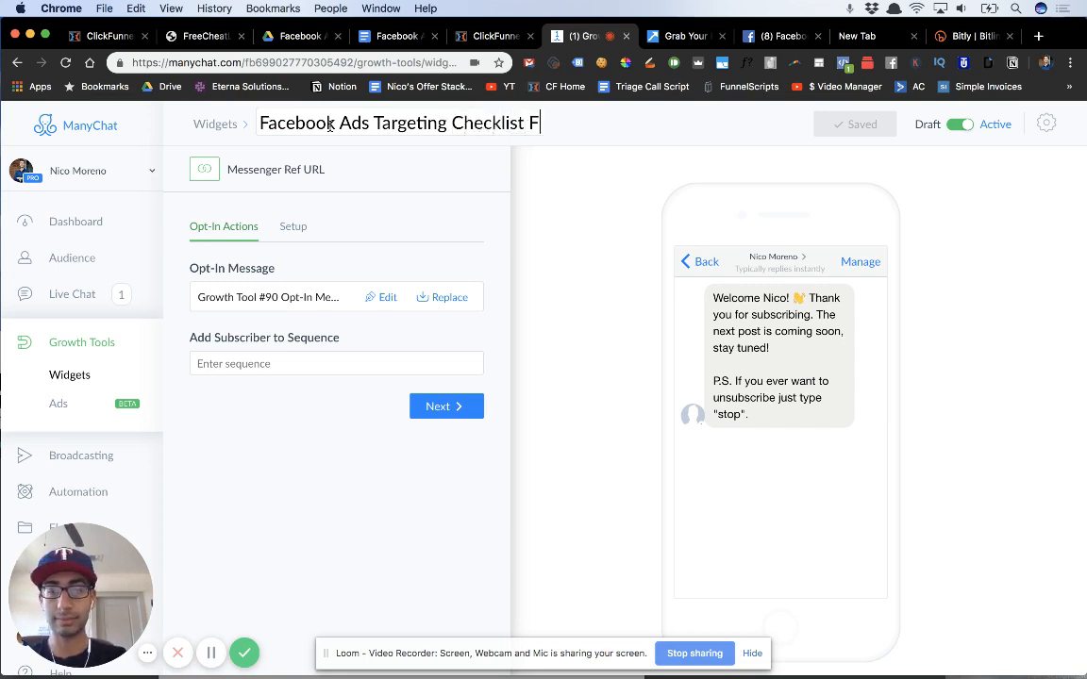
{"action": "type", "text": "reebie"}
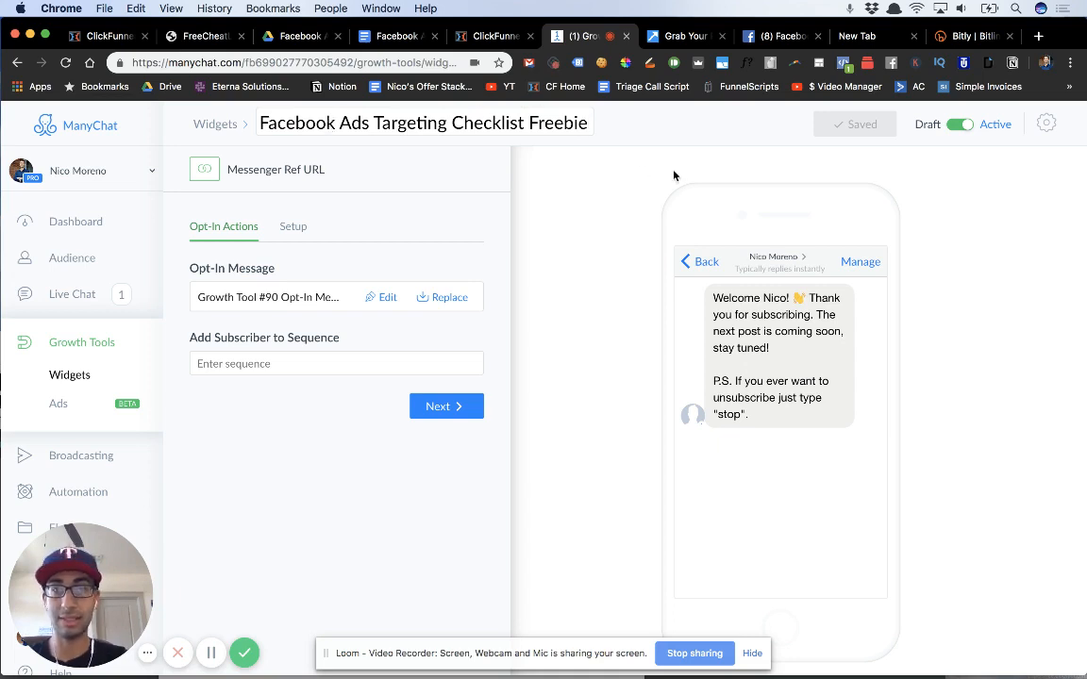
{"action": "left_click", "coordinate": [650, 129]}
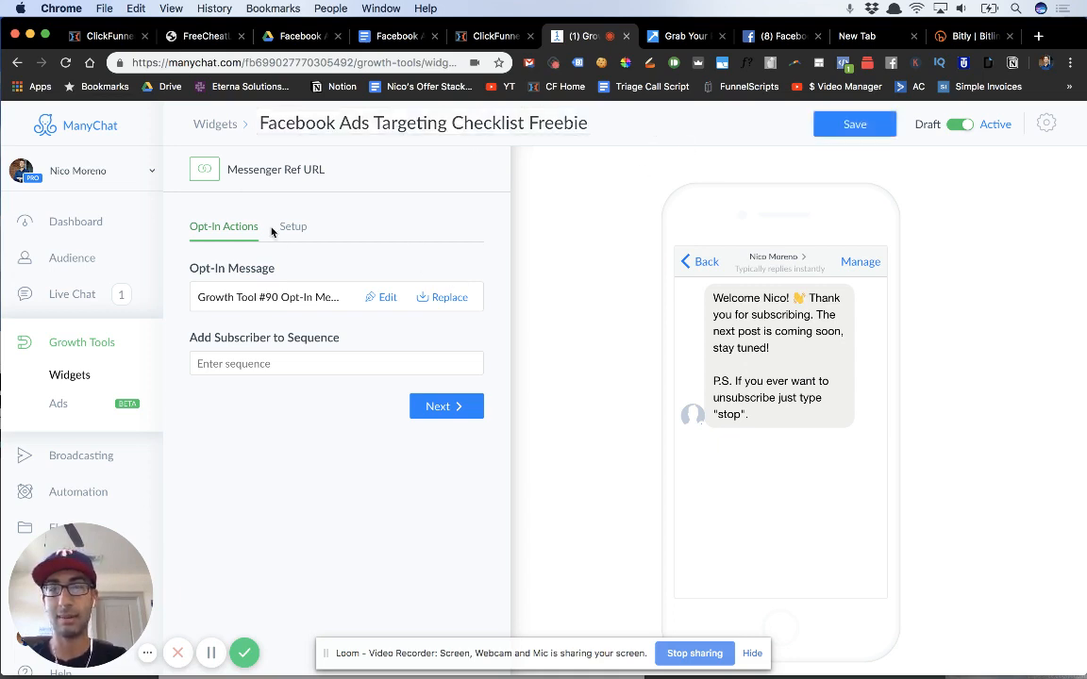
Save the renamed widget and open its opt-in message for editing in the flow builder
{"action": "left_click", "coordinate": [387, 305]}
{"action": "left_click", "coordinate": [415, 207]}
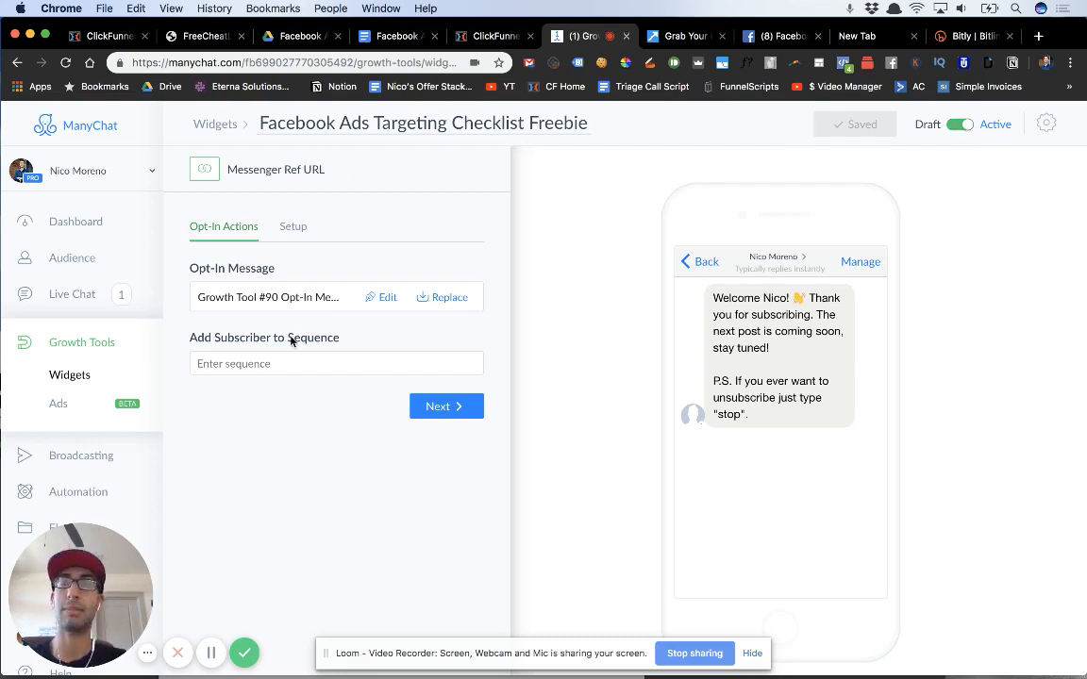
{"action": "left_click", "coordinate": [377, 300]}
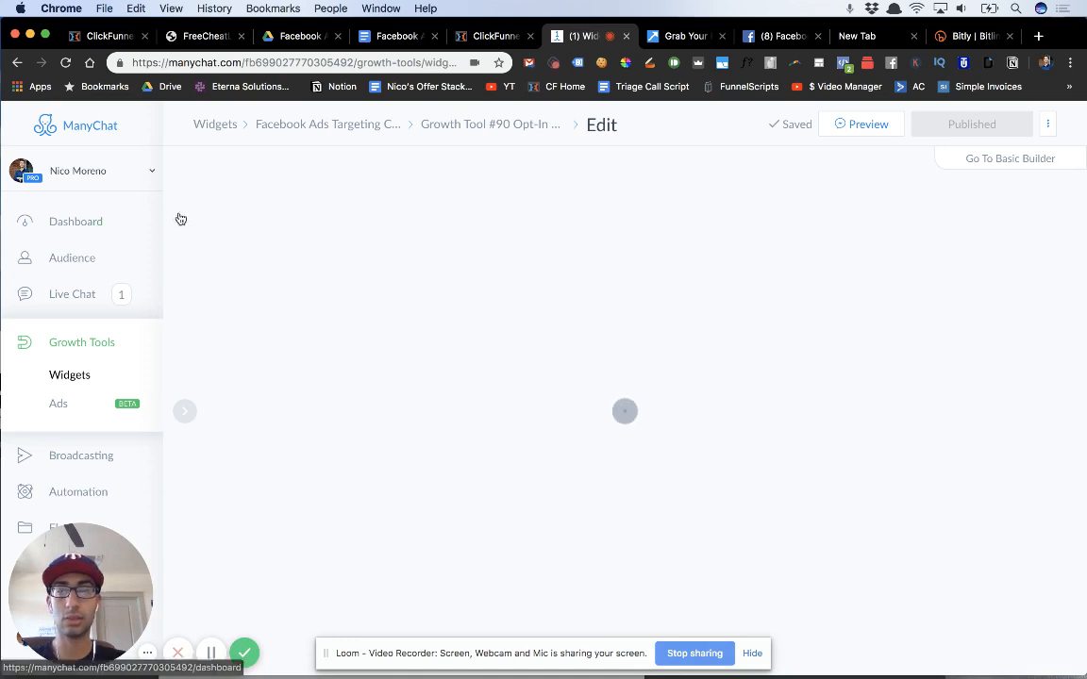
{"action": "left_click", "coordinate": [684, 416]}
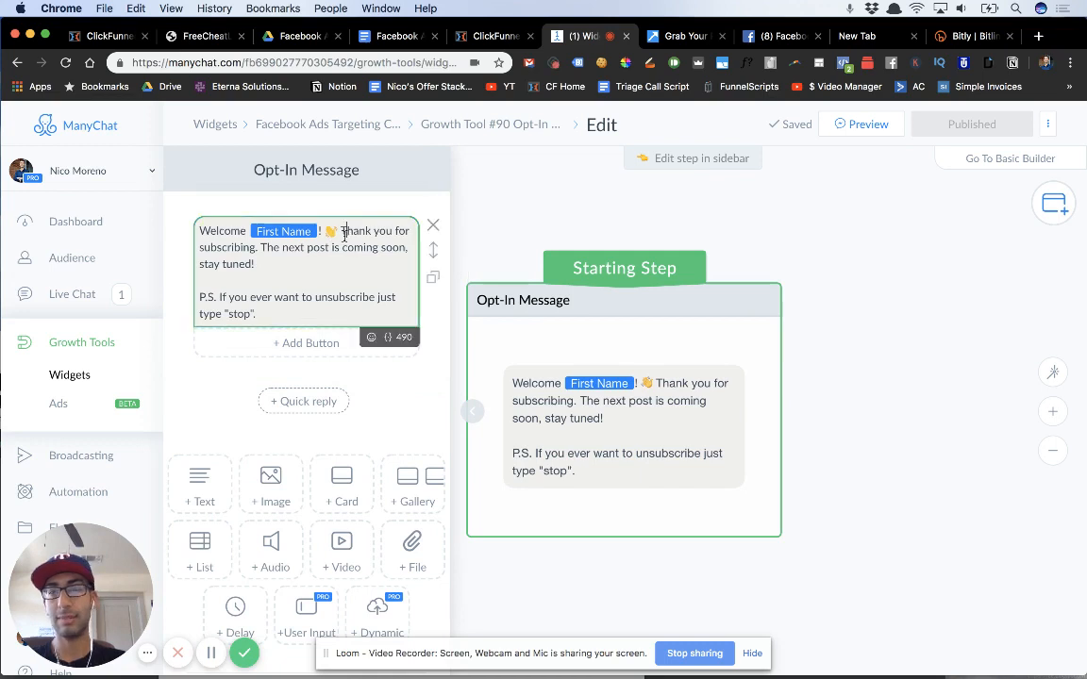
Delete the default opt-in text after the waving-hand emoji and insert a grinning-face emoji in its place
{"action": "left_click_drag", "start_coordinate": [347, 233], "coordinate": [381, 306]}
{"action": "key", "text": "BackSpace"}
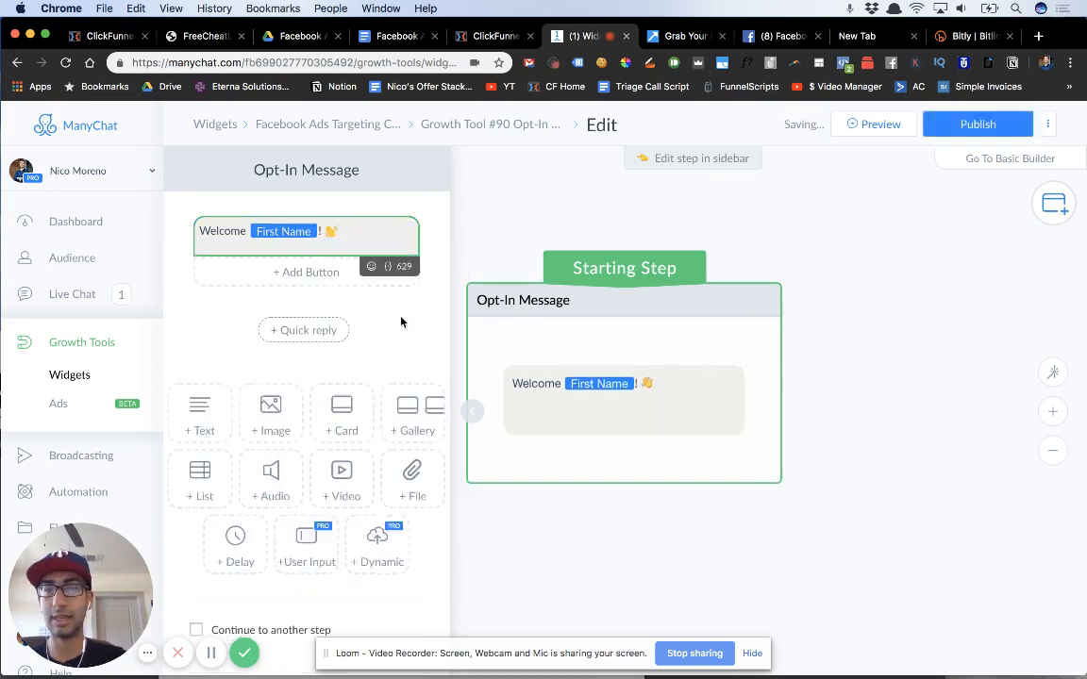
{"action": "left_click", "coordinate": [372, 268]}
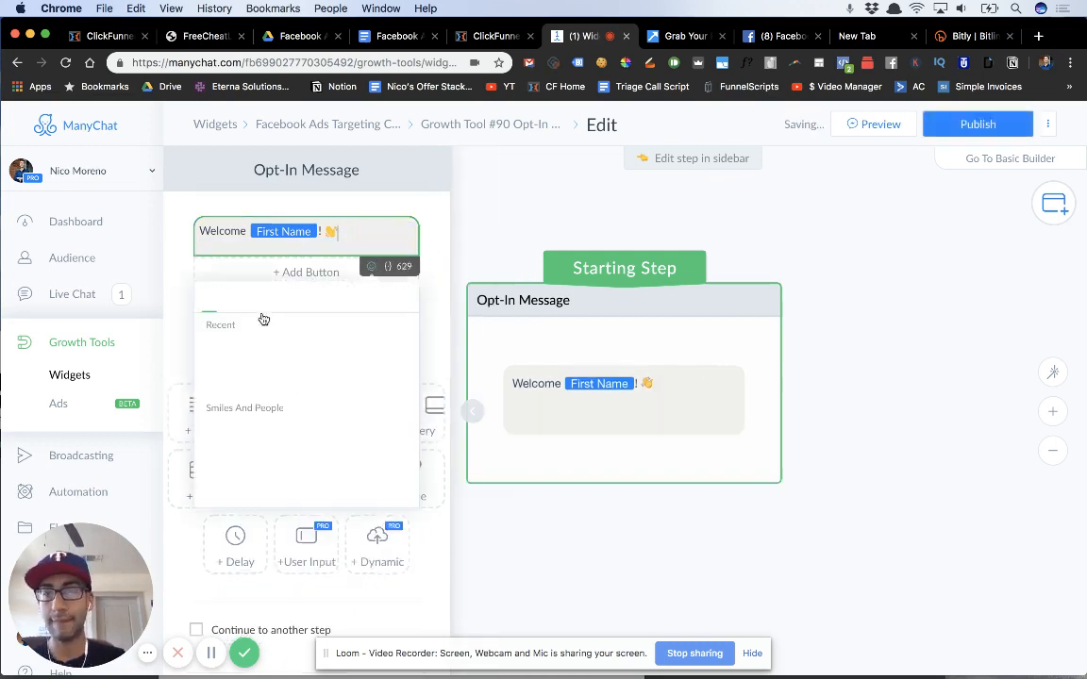
{"action": "left_click", "coordinate": [216, 350]}
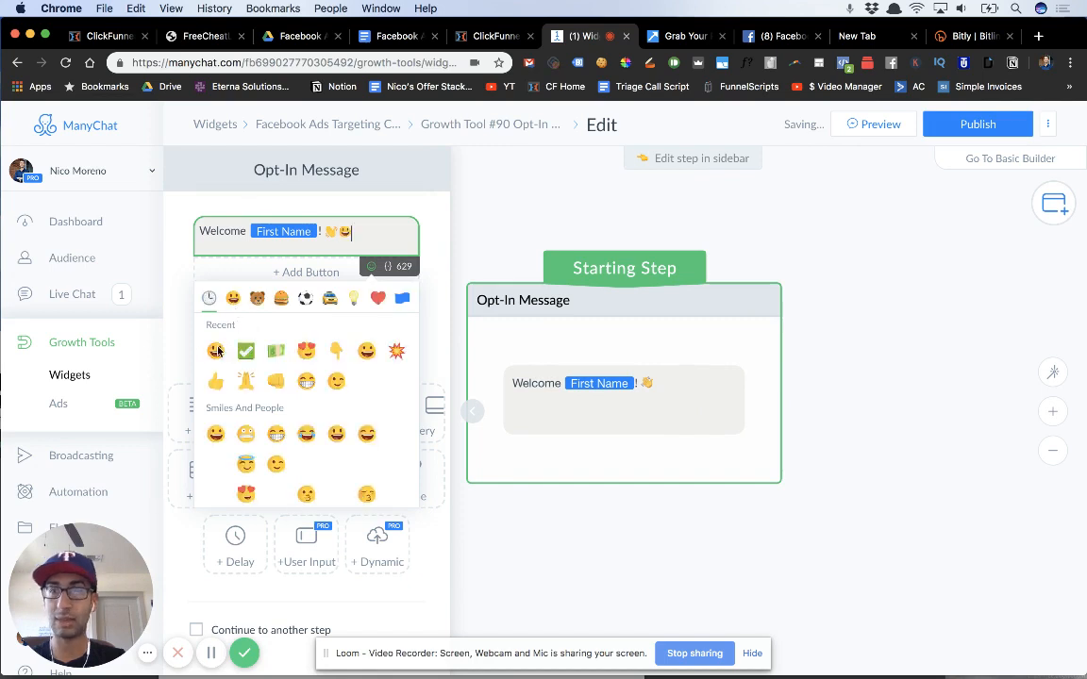
{"action": "left_click", "coordinate": [370, 233]}
{"action": "key", "text": "BackSpace"}
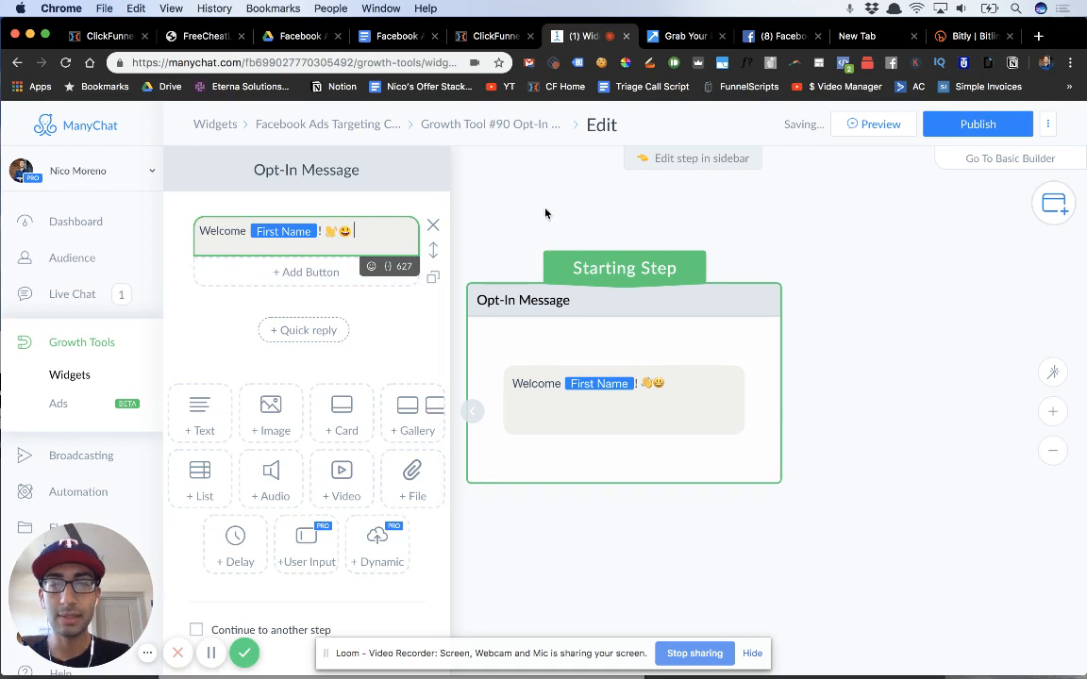
Continue the welcome line with "Thanks so much for requesting your FREE Facebook Ads Targeting Checklist!"
{"action": "type", "text": "Thanks so much for "}
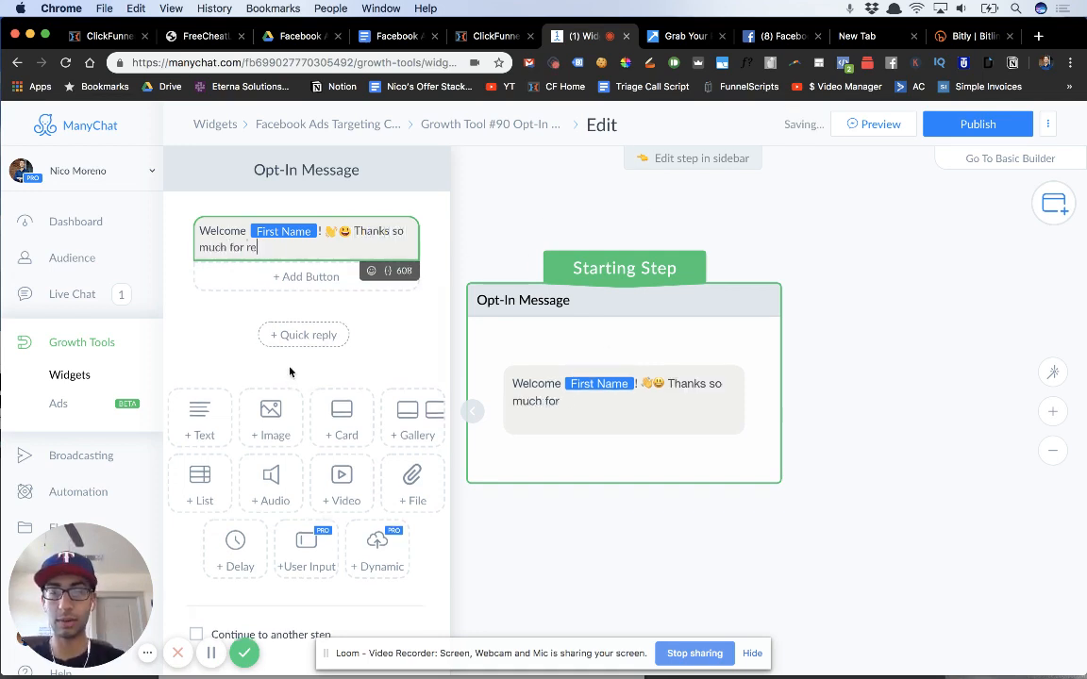
{"action": "type", "text": "requesting your FREE F"}
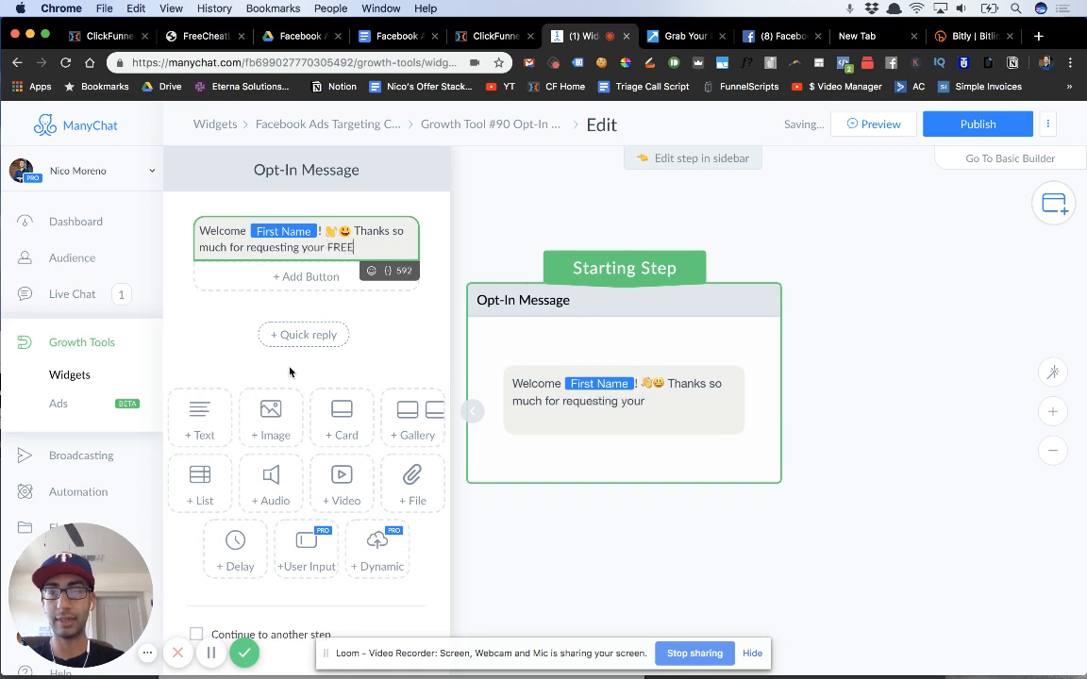
{"action": "type", "text": "k Ads Tarng"}
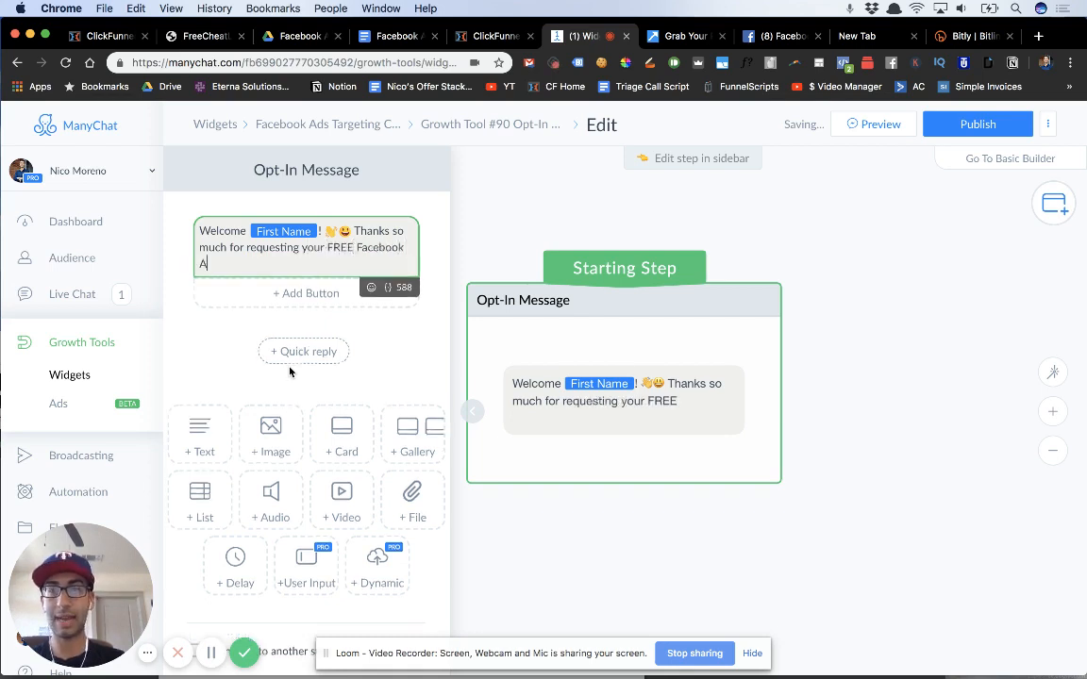
{"action": "key", "text": "BackSpace"}
{"action": "key", "text": "BackSpace"}
{"action": "type", "text": "getin"}
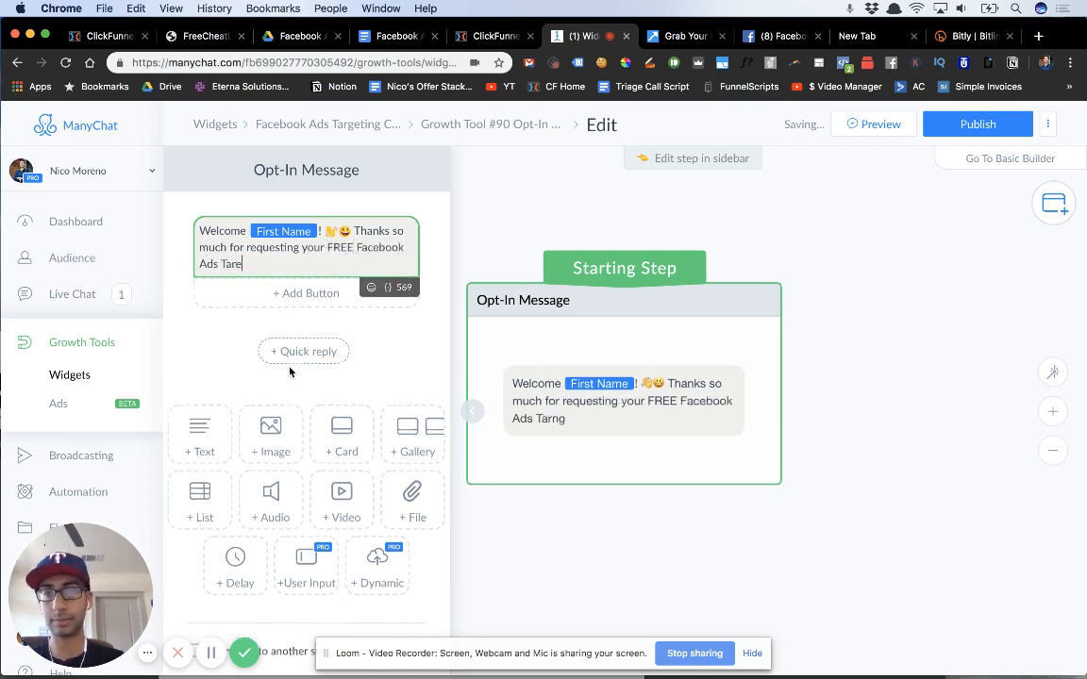
{"action": "type", "text": "g "}
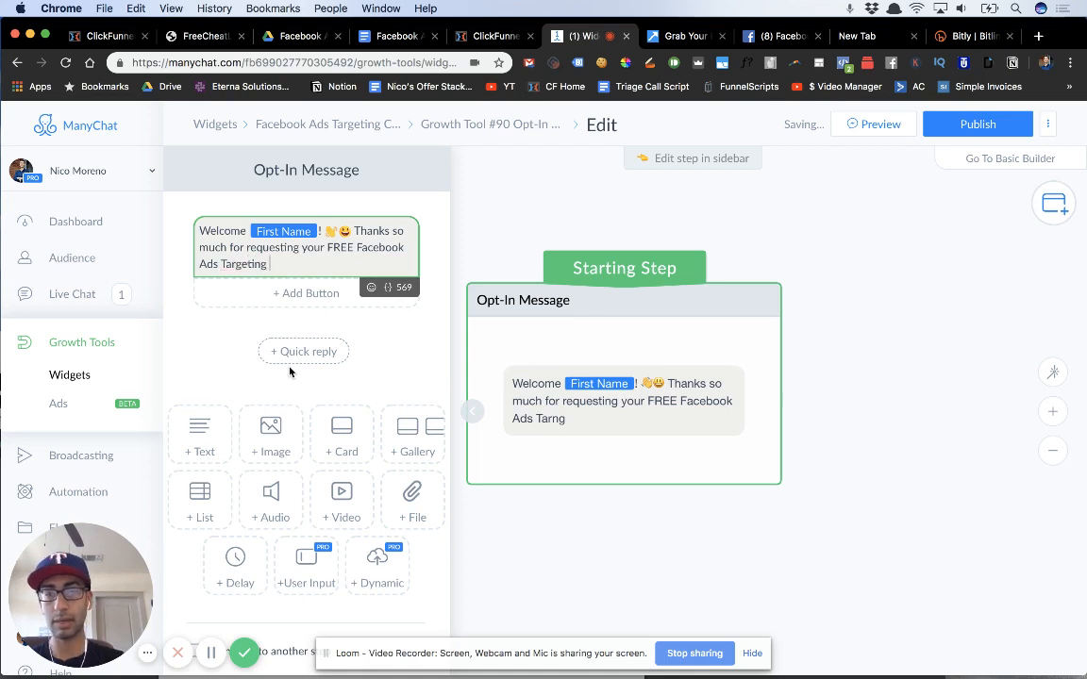
{"action": "type", "text": "Checklist!"}
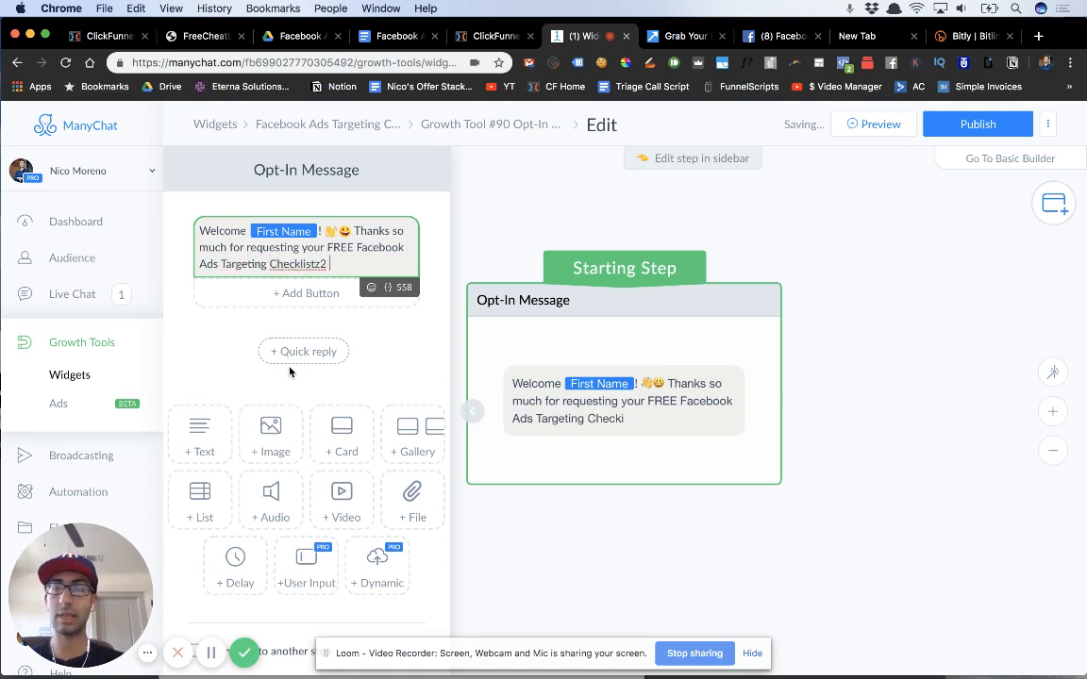
Add a separate paragraph to the opt-in message reading "Click below now to download it for FREE!"
{"action": "key", "text": "Return"}
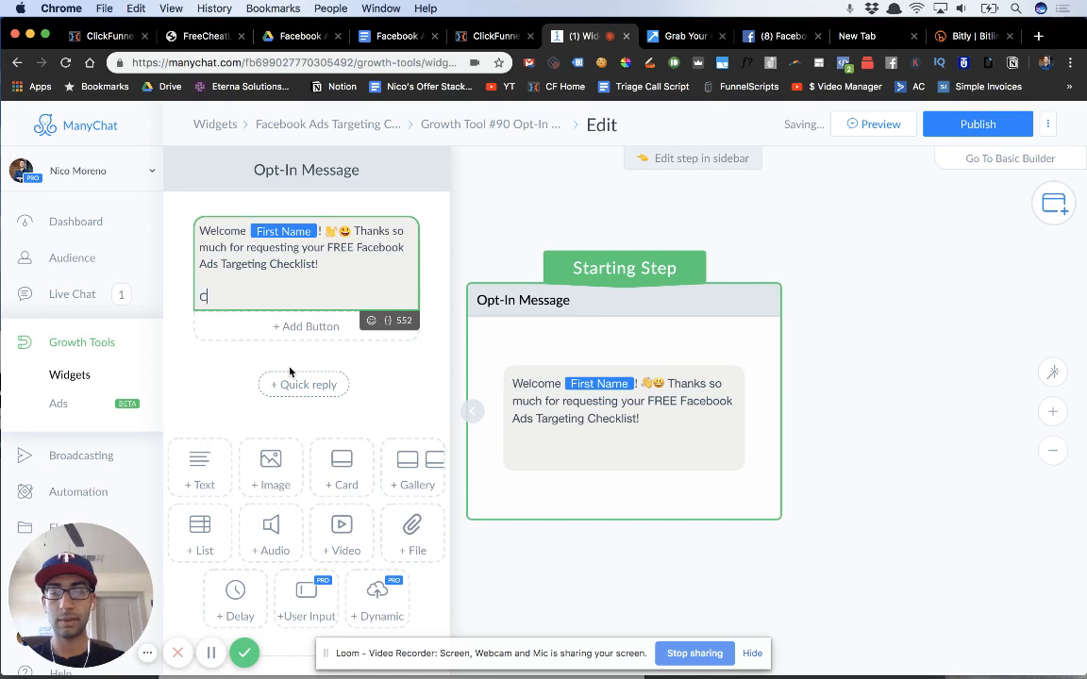
{"action": "type", "text": "C"}
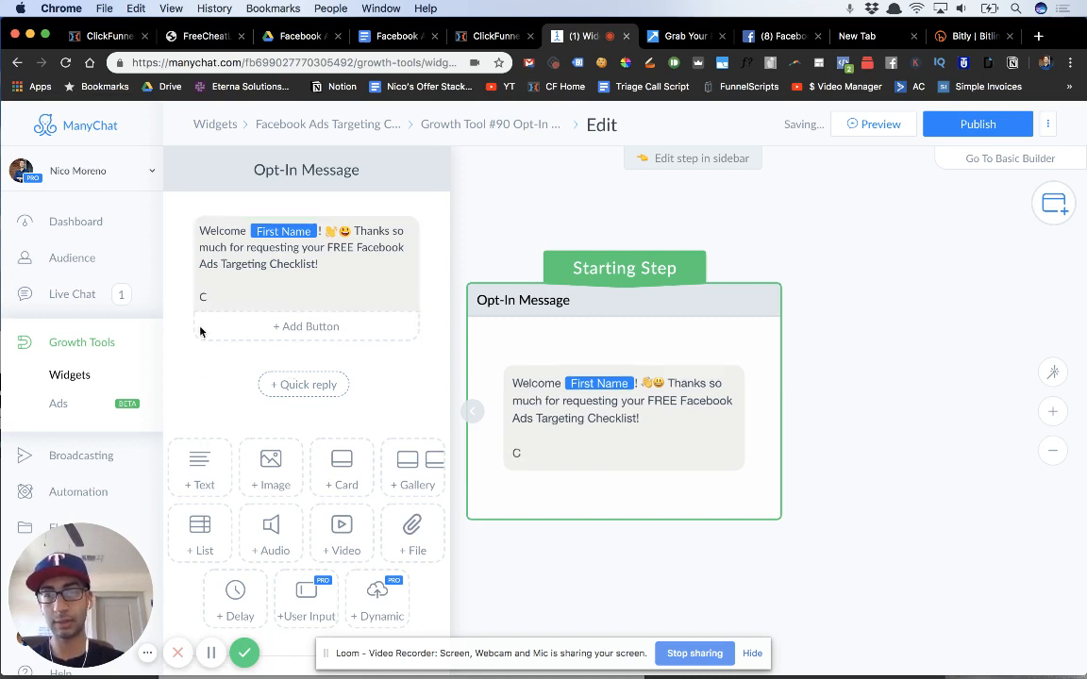
{"action": "left_click", "coordinate": [244, 296]}
{"action": "type", "text": "lick below"}
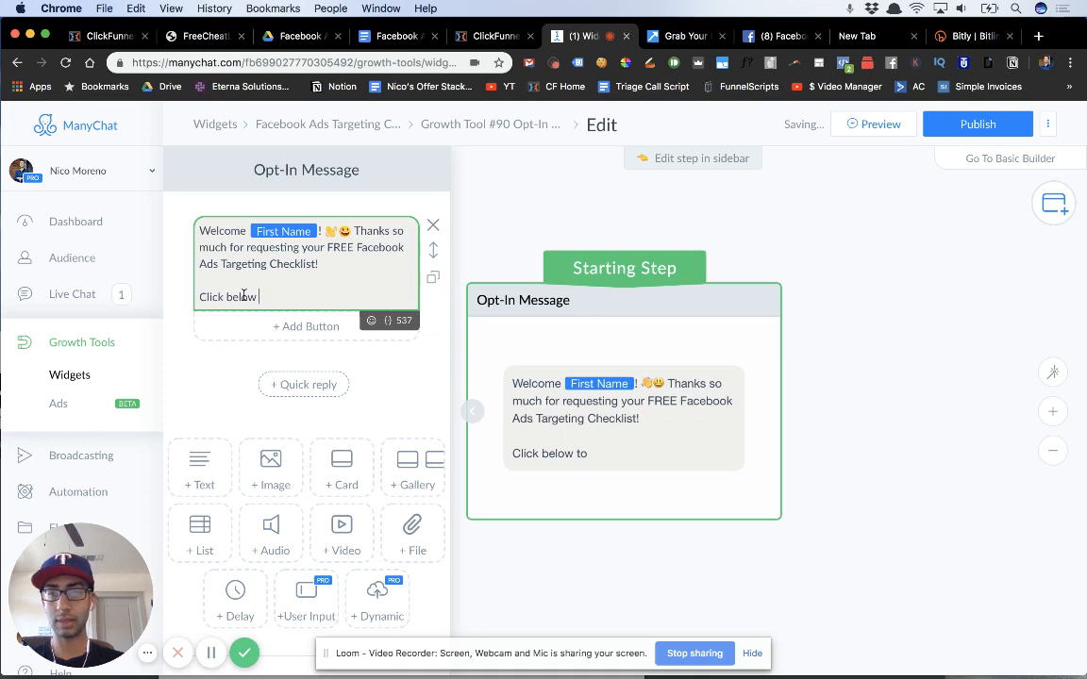
{"action": "type", "text": "no"}
{"action": "type", "text": "doan"}
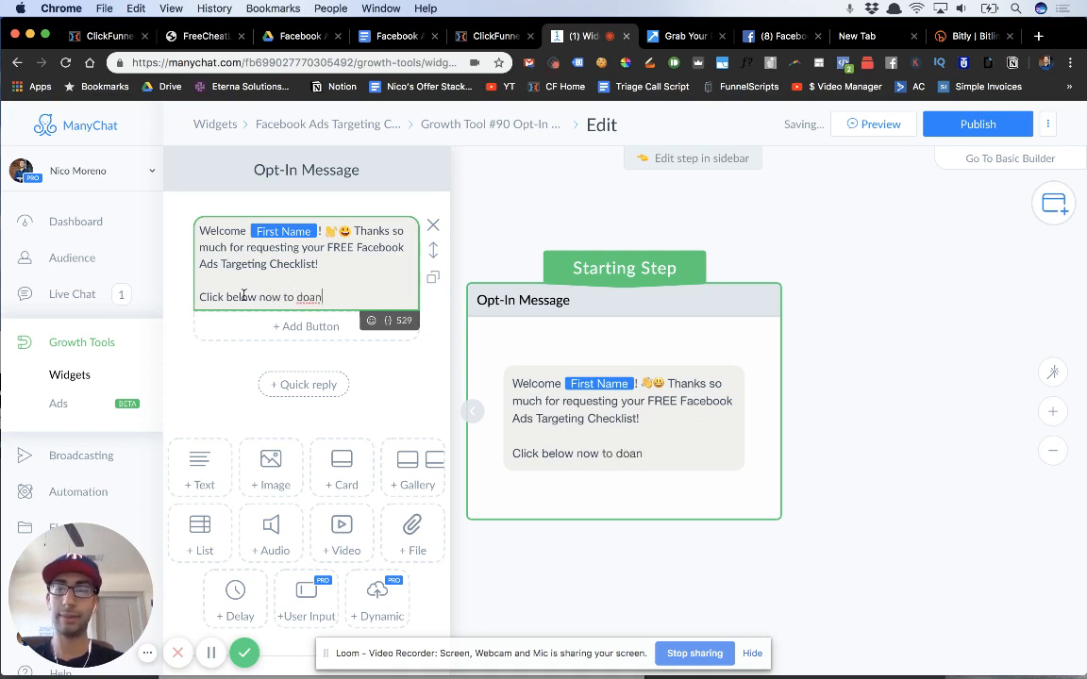
{"action": "key", "text": "BackSpace"}
{"action": "key", "text": "BackSpace"}
{"action": "type", "text": "wnload it for"}
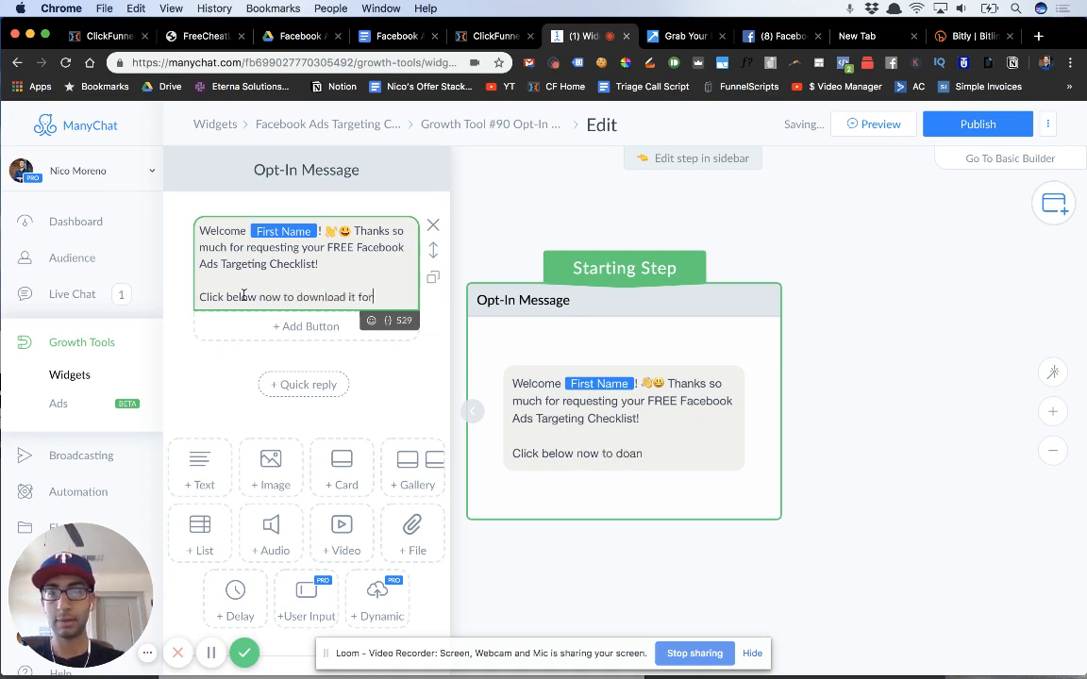
{"action": "type", "text": " FREE!"}
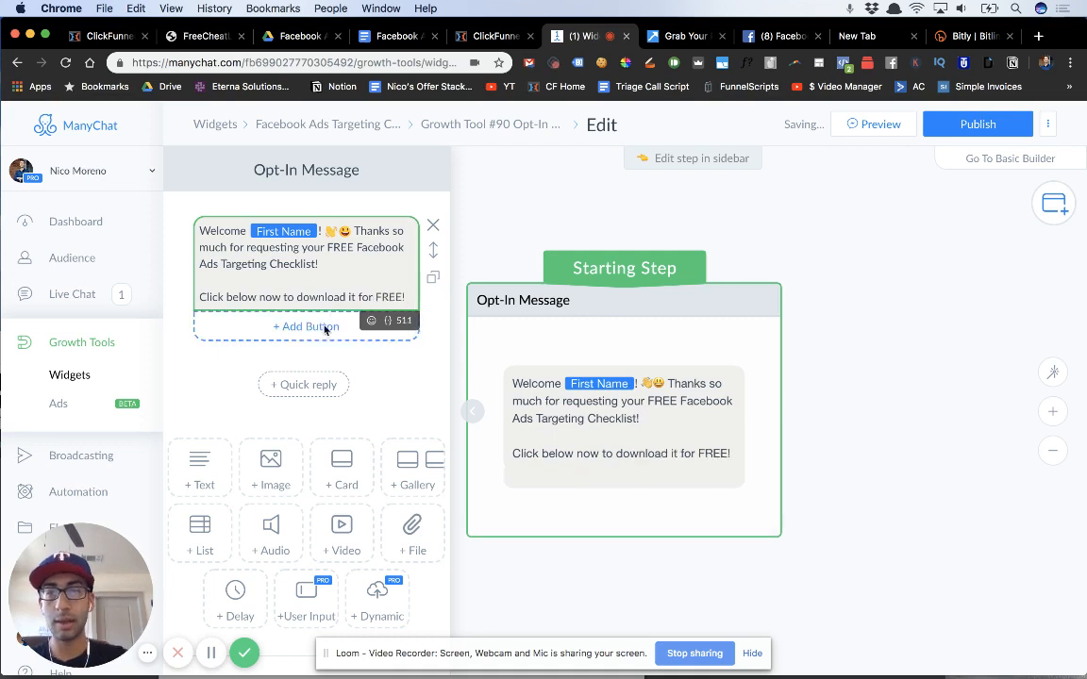
Insert a grinning-face and two pointing-down emojis after "download it for FREE!" and add a button below the message
{"action": "left_click", "coordinate": [370, 320]}
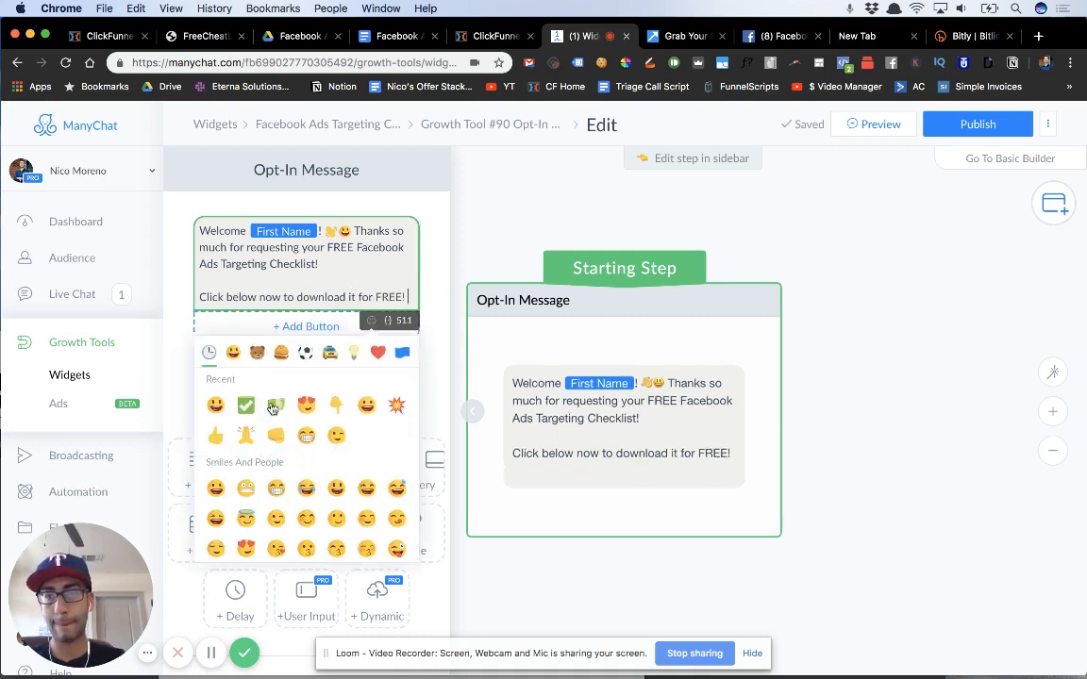
{"action": "left_click", "coordinate": [335, 405]}
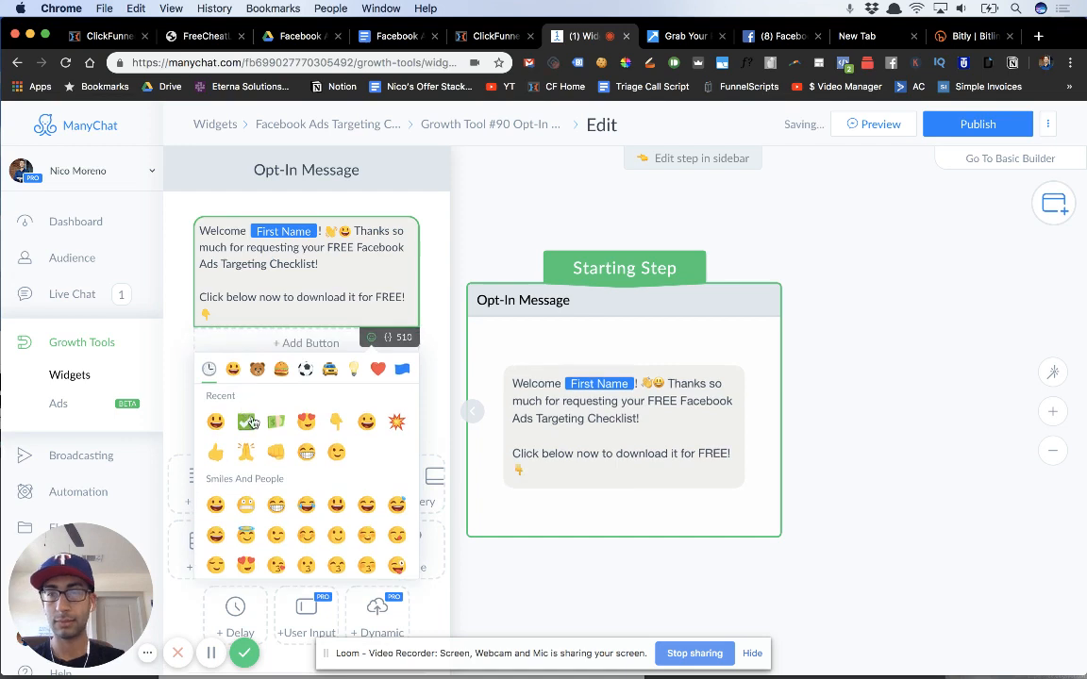
{"action": "left_click", "coordinate": [335, 422]}
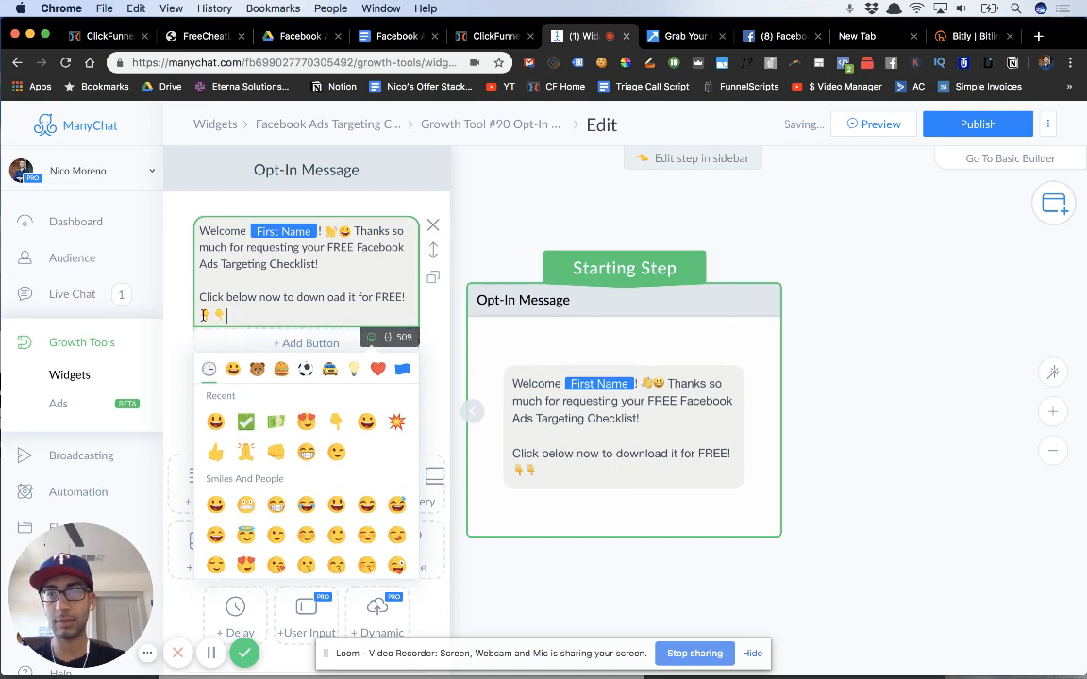
{"action": "left_click", "coordinate": [203, 315]}
{"action": "left_click", "coordinate": [371, 337]}
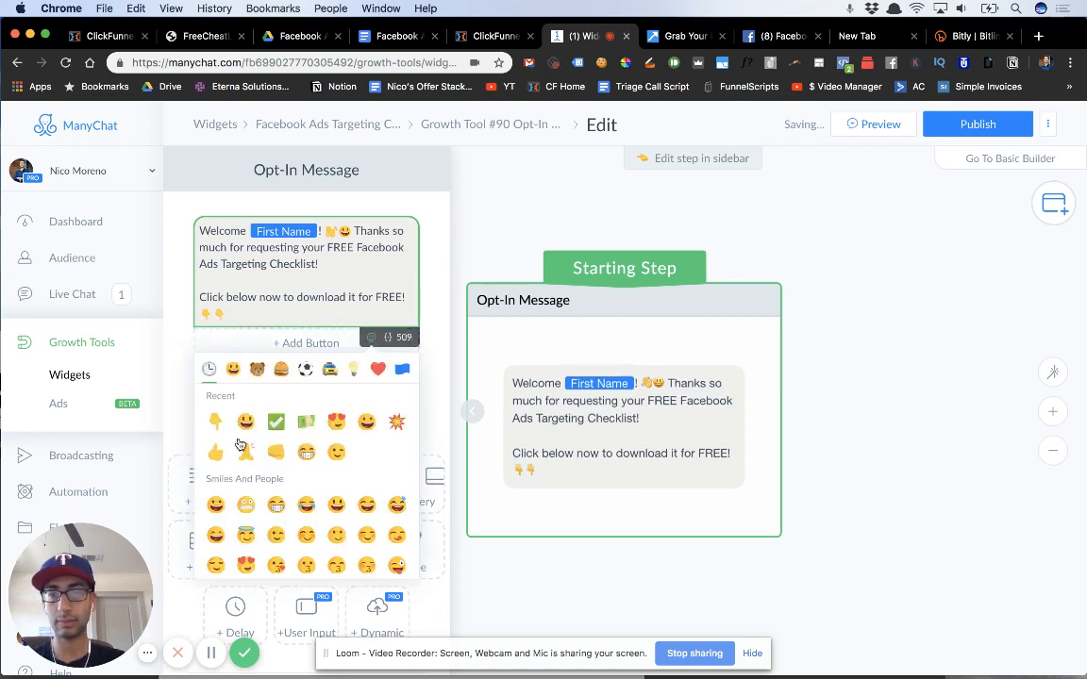
{"action": "left_click", "coordinate": [245, 421]}
{"action": "left_click", "coordinate": [296, 312]}
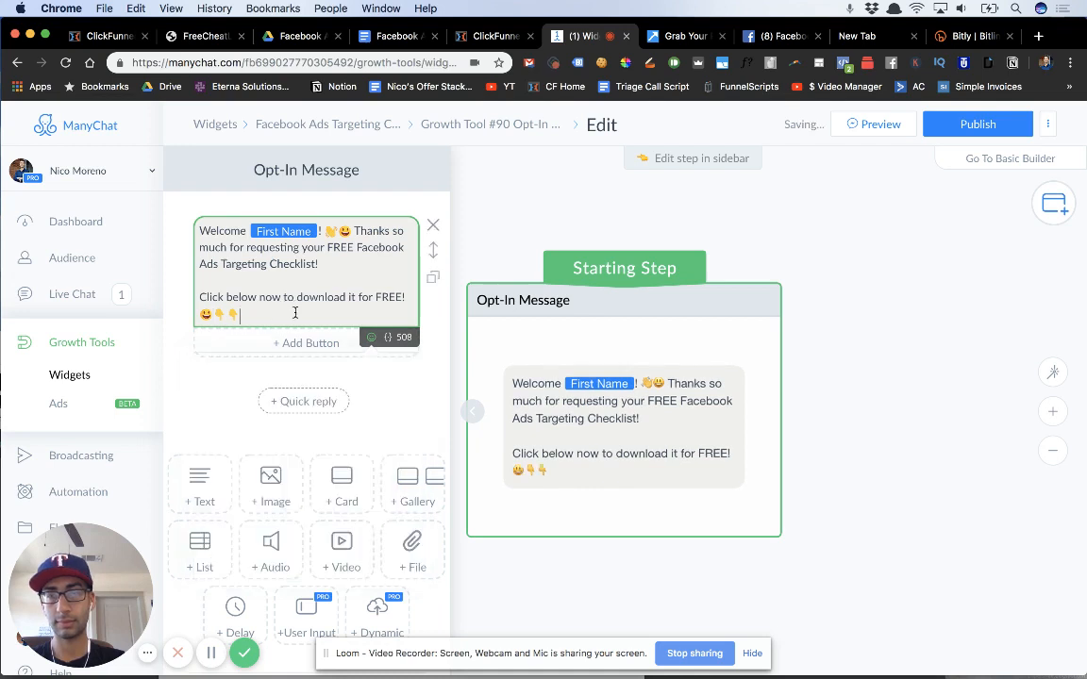
{"action": "left_click", "coordinate": [310, 343]}
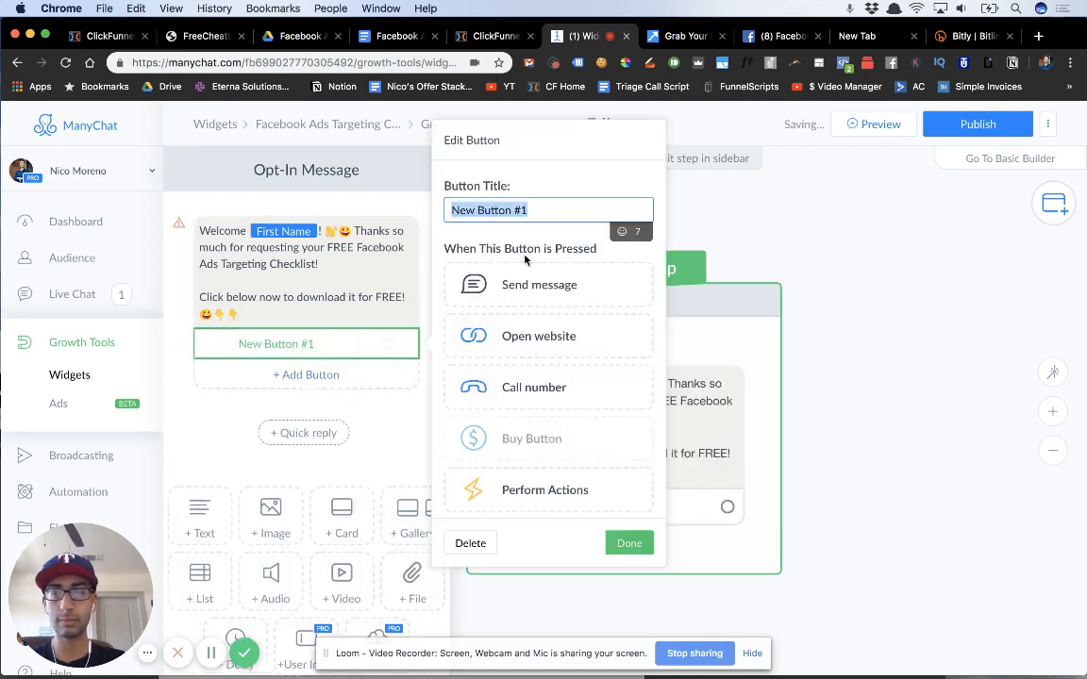
Insert "This cool little cheat sheet will take you from zero to hero FAST!" after "Targeting Checklist!" in the opt-in message
{"action": "left_click", "coordinate": [339, 263]}
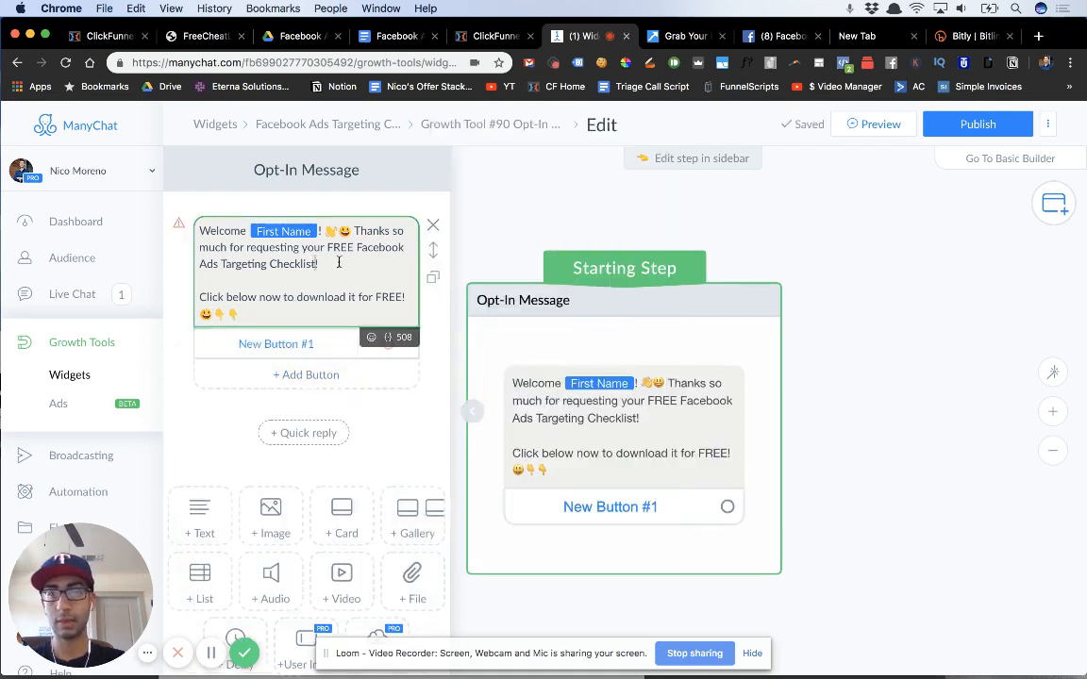
{"action": "type", "text": "This cool"}
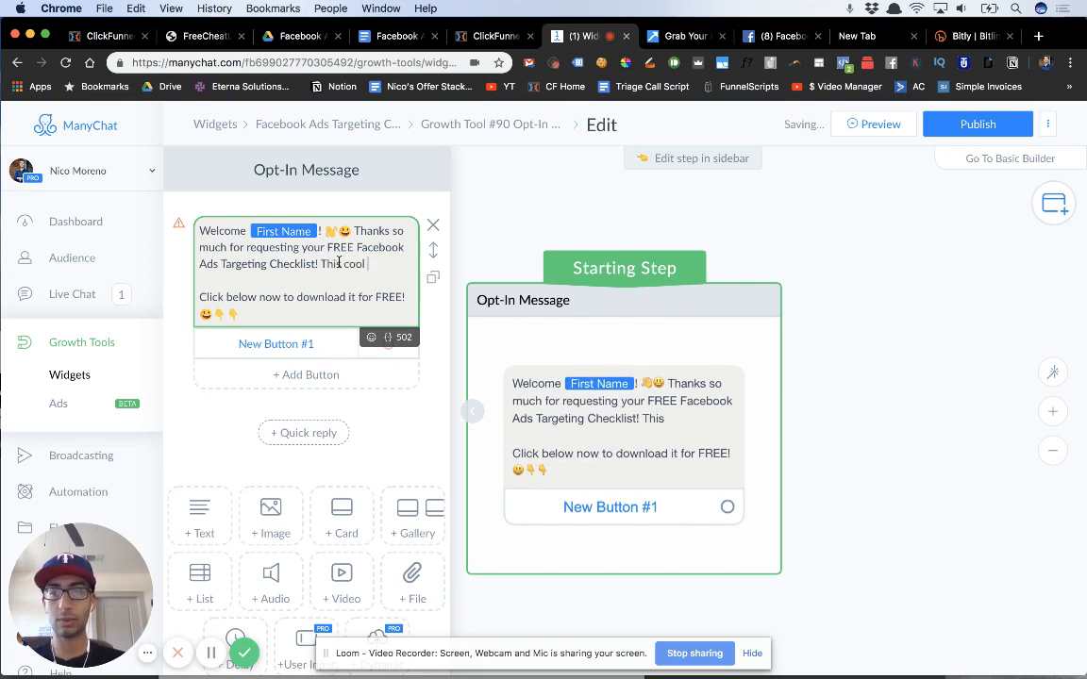
{"action": "type", "text": " little cheat shee"}
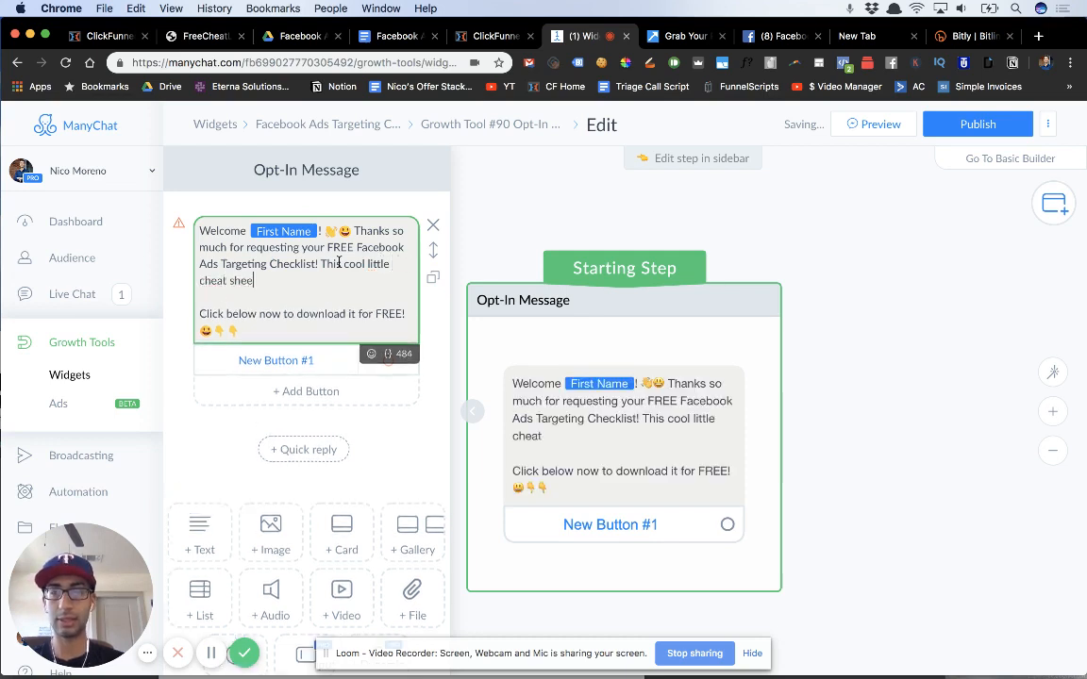
{"action": "type", "text": "t will take you fro"}
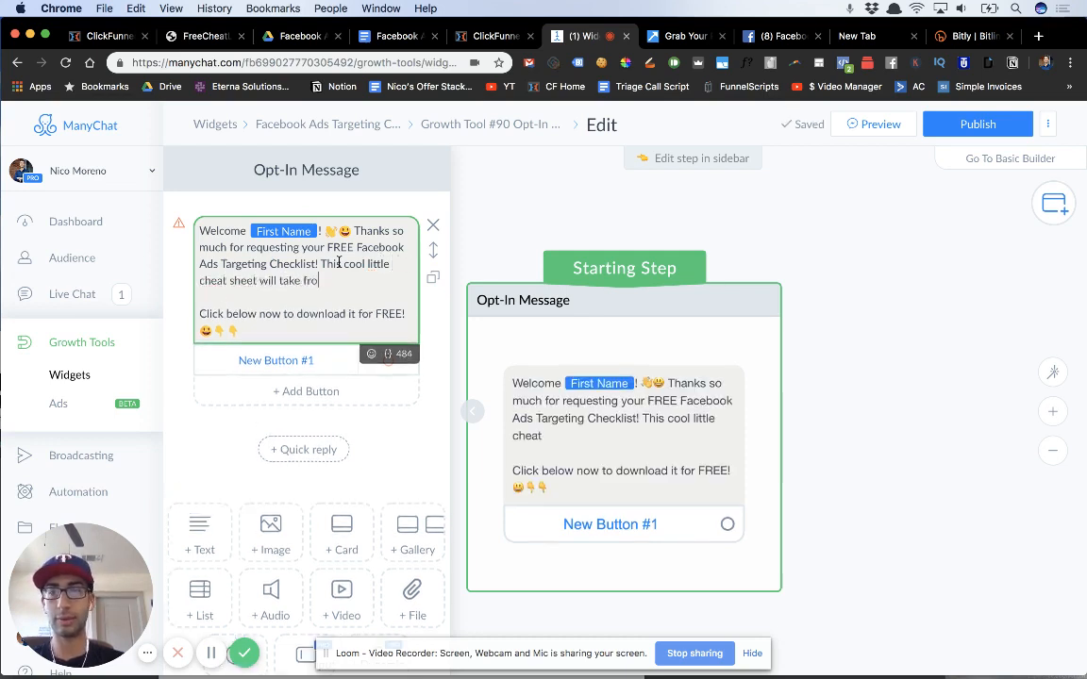
{"action": "key", "text": "BackSpace"}
{"action": "key", "text": "BackSpace"}
{"action": "key", "text": "BackSpace"}
{"action": "type", "text": "you from"}
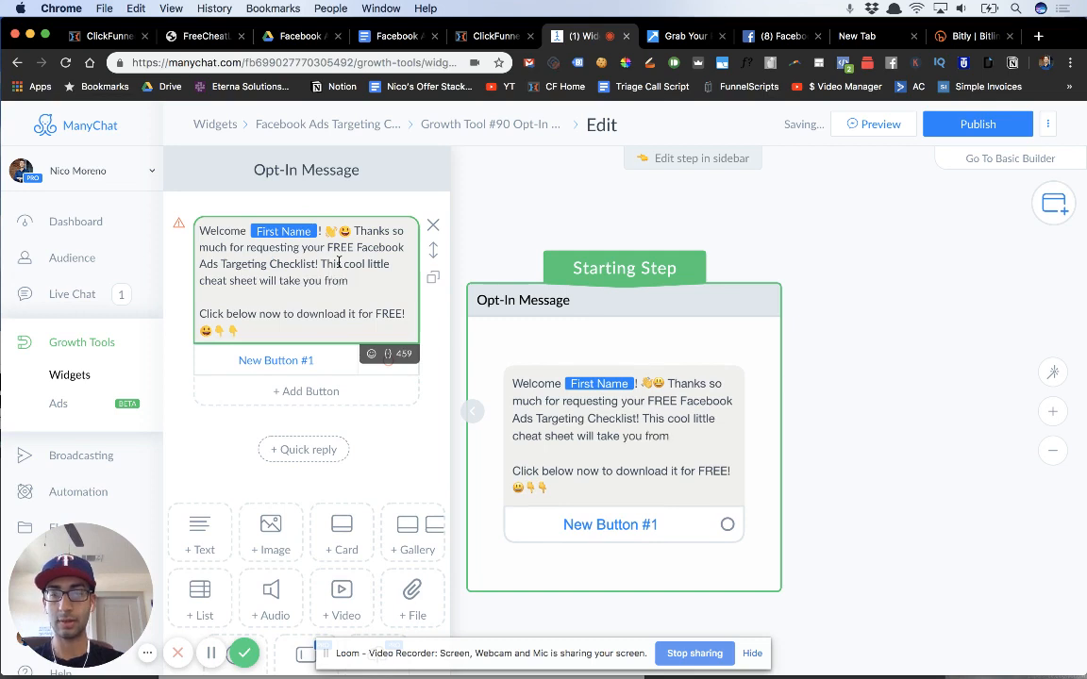
{"action": "type", "text": " z"}
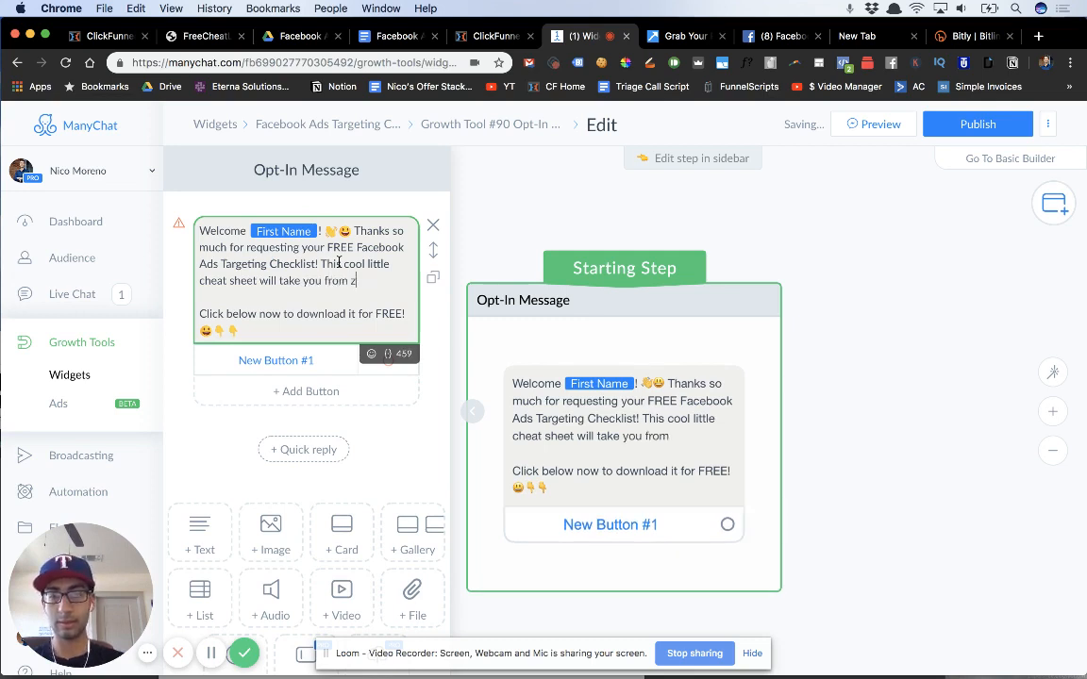
{"action": "type", "text": "ero to hero FAST!"}
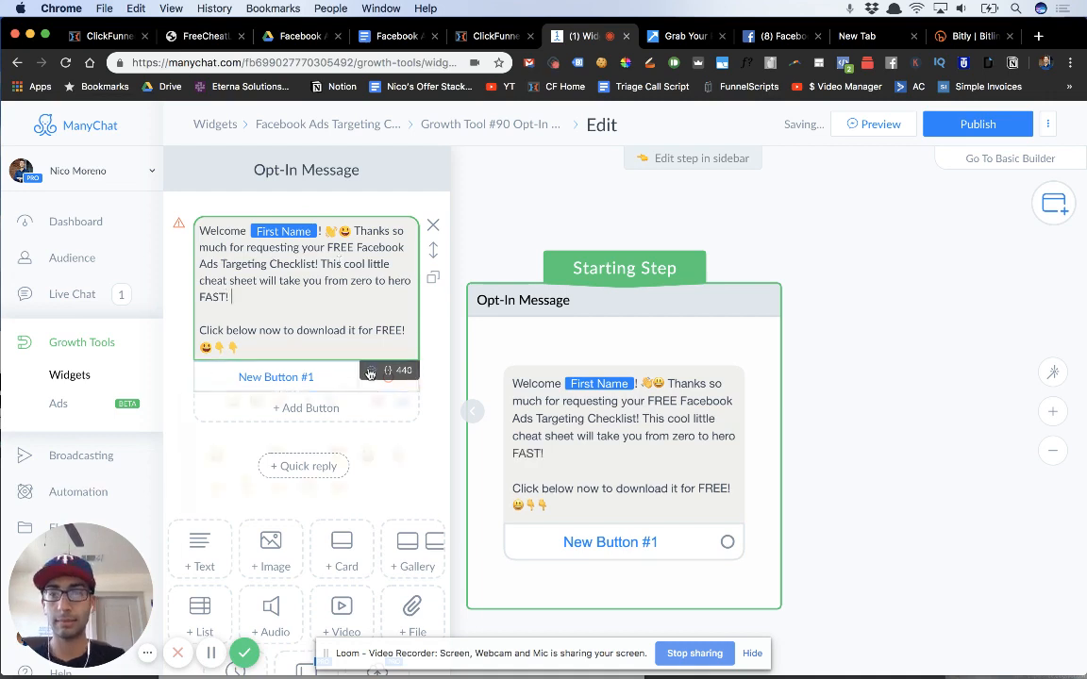
Insert a heart-eyes emoji and a fist emoji after "FAST!" in the opt-in message
{"action": "left_click", "coordinate": [371, 370]}
{"action": "left_click", "coordinate": [337, 456]}
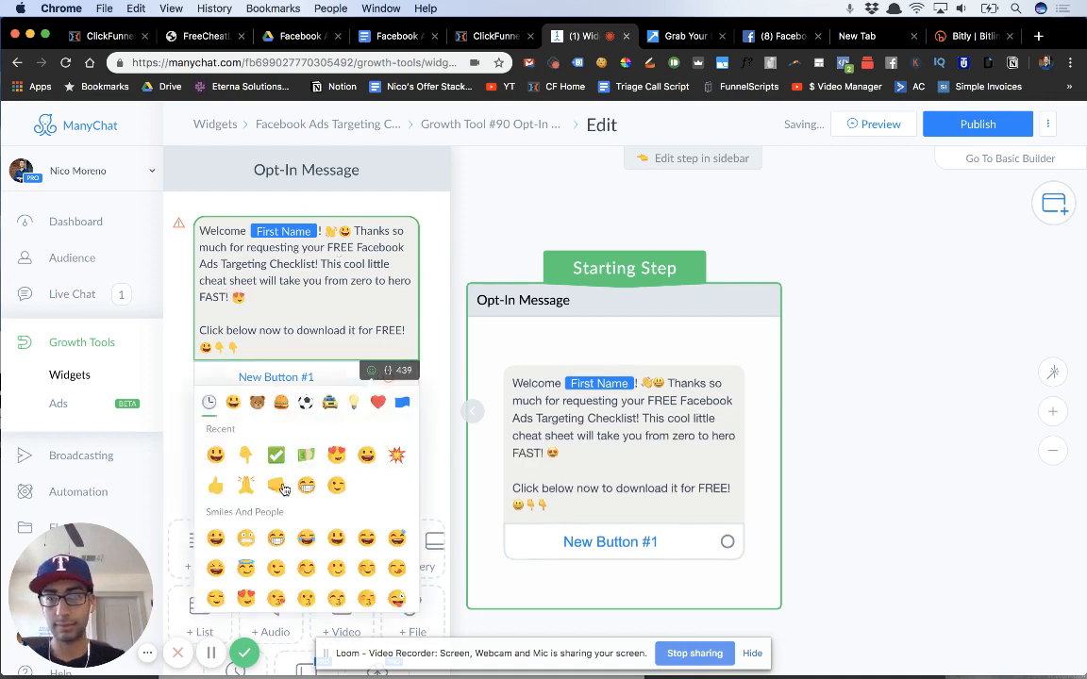
{"action": "left_click", "coordinate": [275, 485]}
{"action": "left_click", "coordinate": [302, 364]}
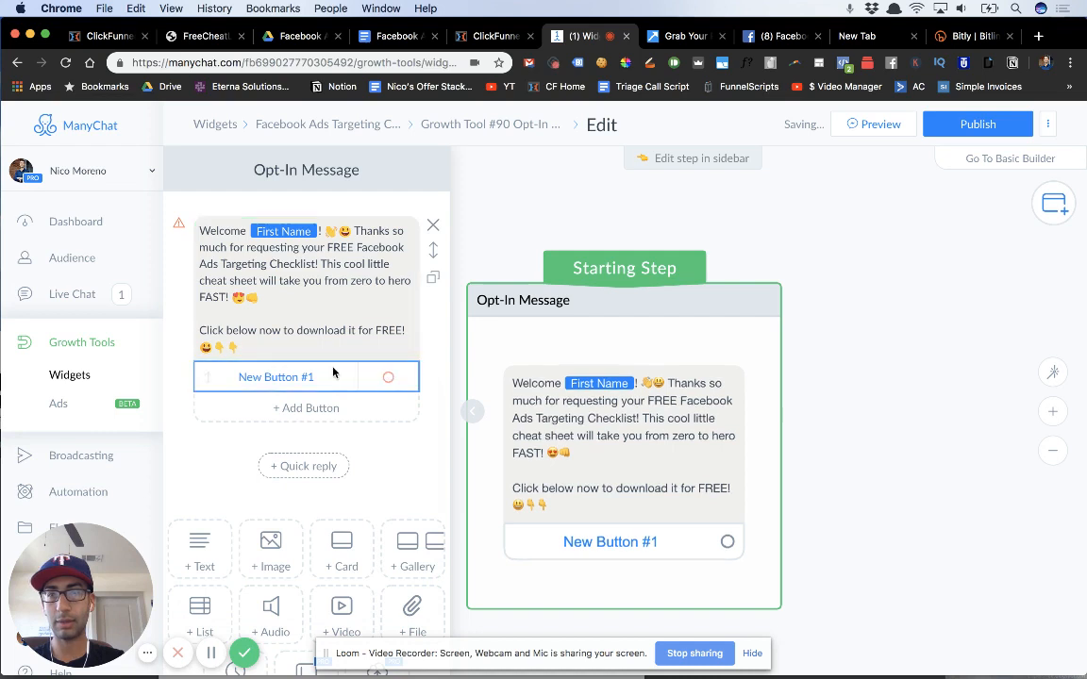
Replace the new button's title with a green check-mark emoji followed by "GIMME!"
{"action": "left_click", "coordinate": [307, 372]}
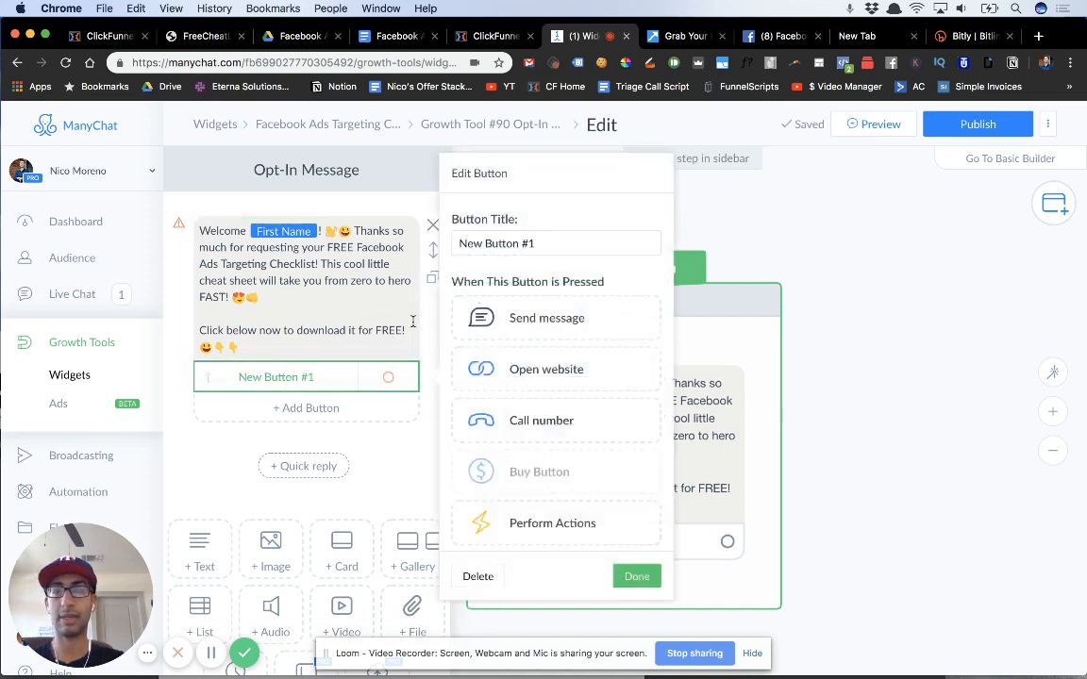
{"action": "left_click", "coordinate": [537, 244]}
{"action": "triple_click", "coordinate": [638, 249]}
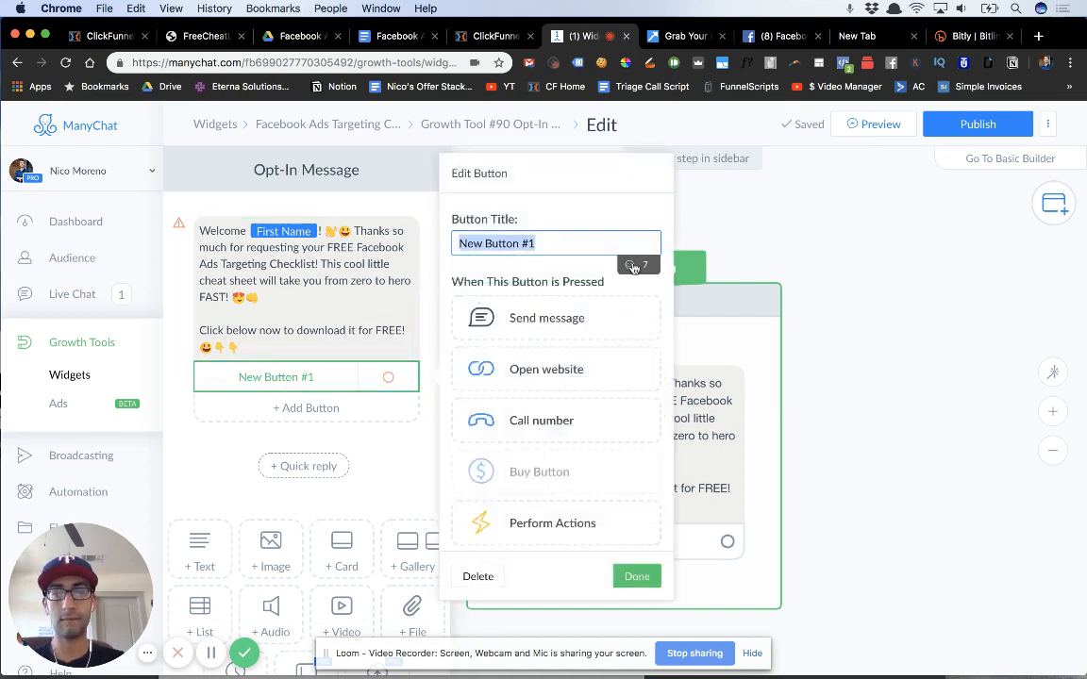
{"action": "left_click", "coordinate": [630, 264]}
{"action": "left_click", "coordinate": [577, 349]}
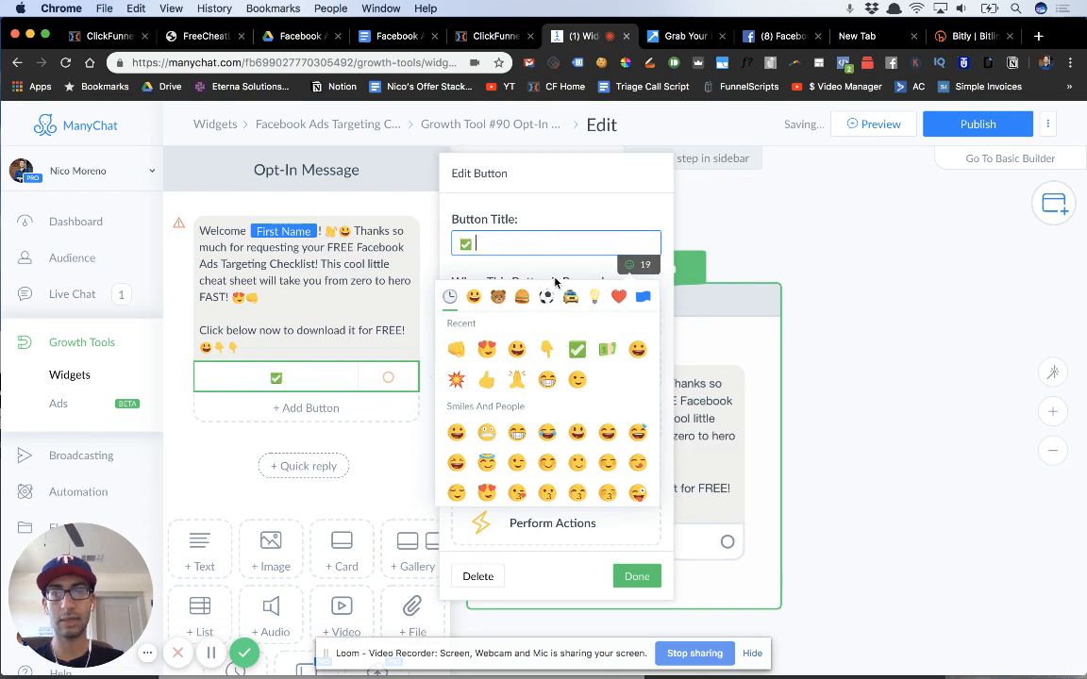
{"action": "type", "text": "GIMME!"}
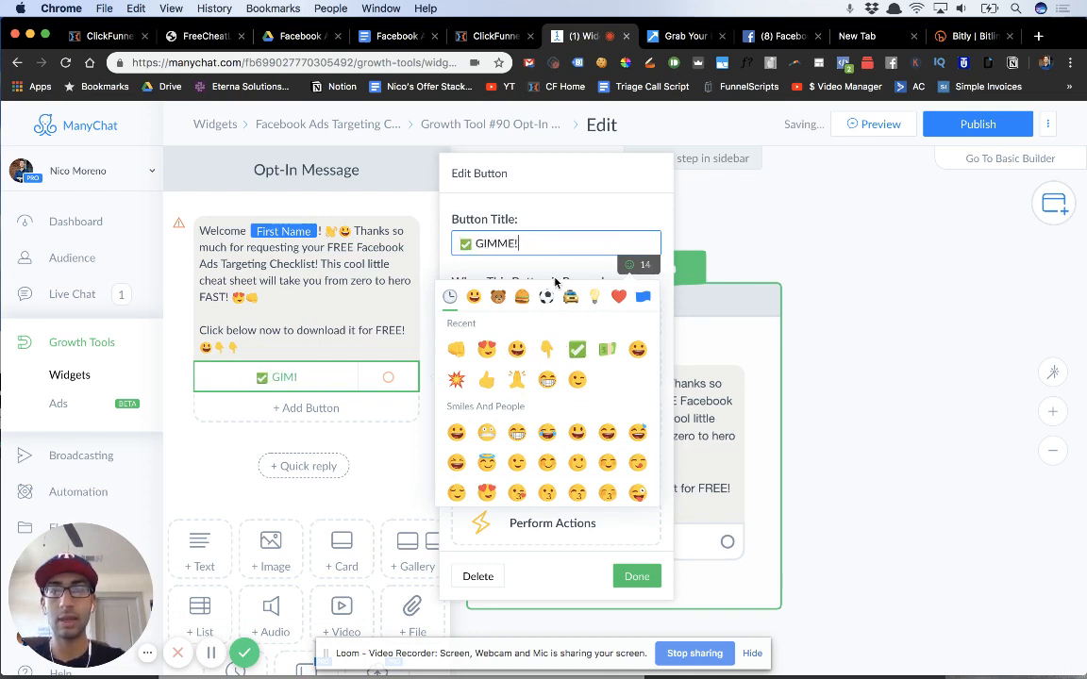
{"action": "triple_click", "coordinate": [620, 212]}
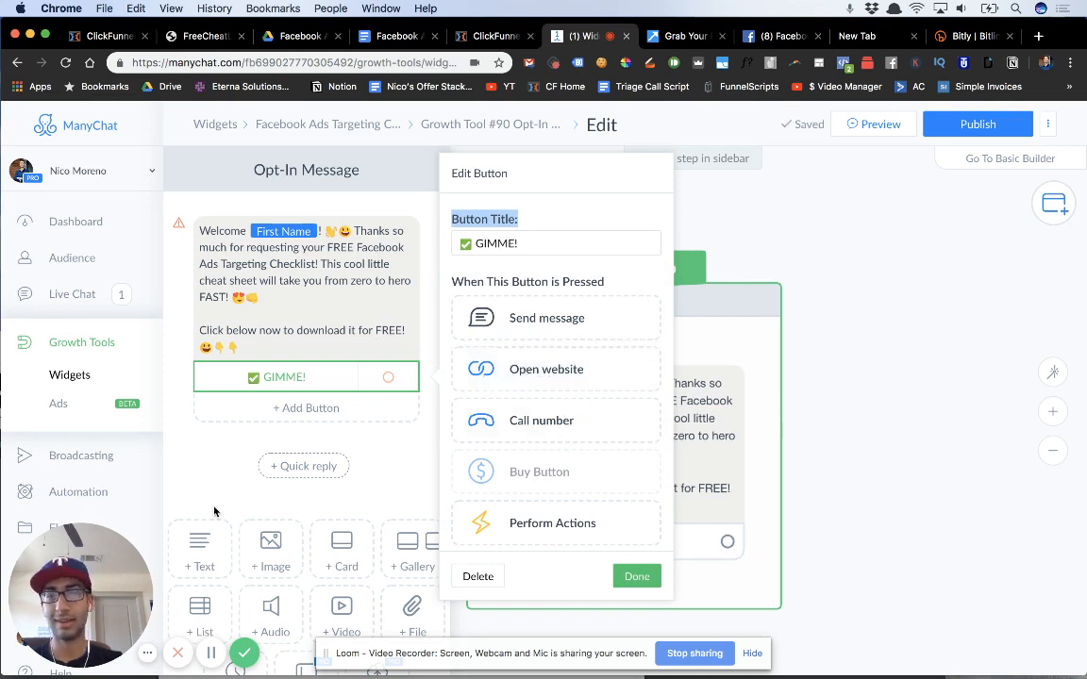
Add a second text block below the opt-in message reading 'To unsubscribe, txt "stop"'
{"action": "left_click", "coordinate": [200, 468]}
{"action": "left_click", "coordinate": [199, 548]}
{"action": "left_click", "coordinate": [322, 460]}
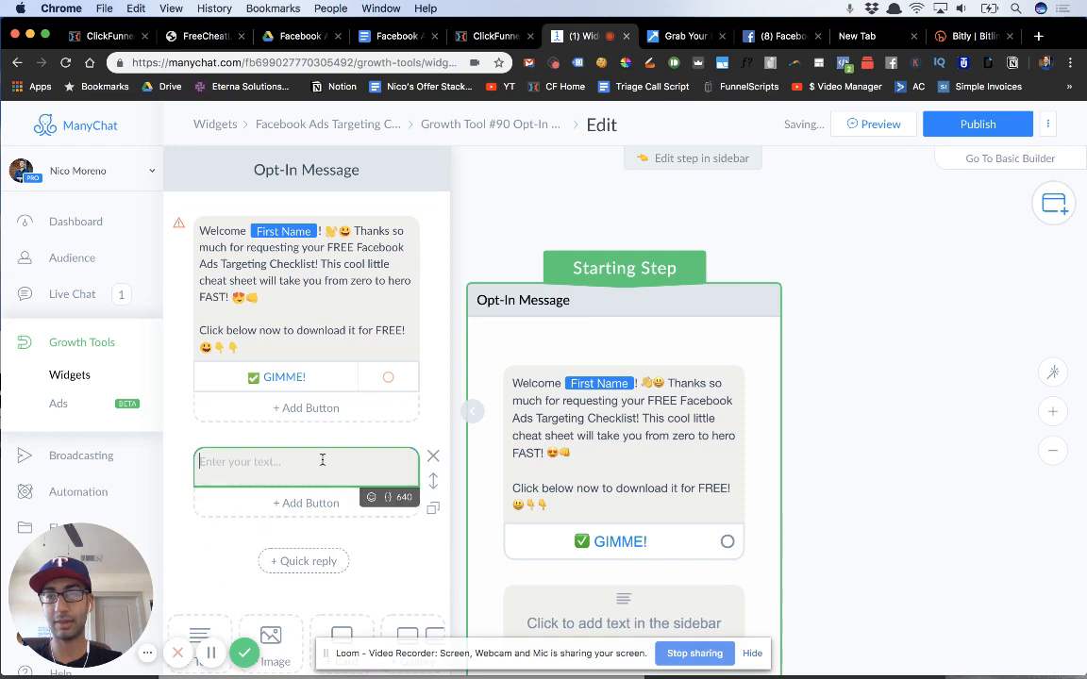
{"action": "type", "text": "If you w"}
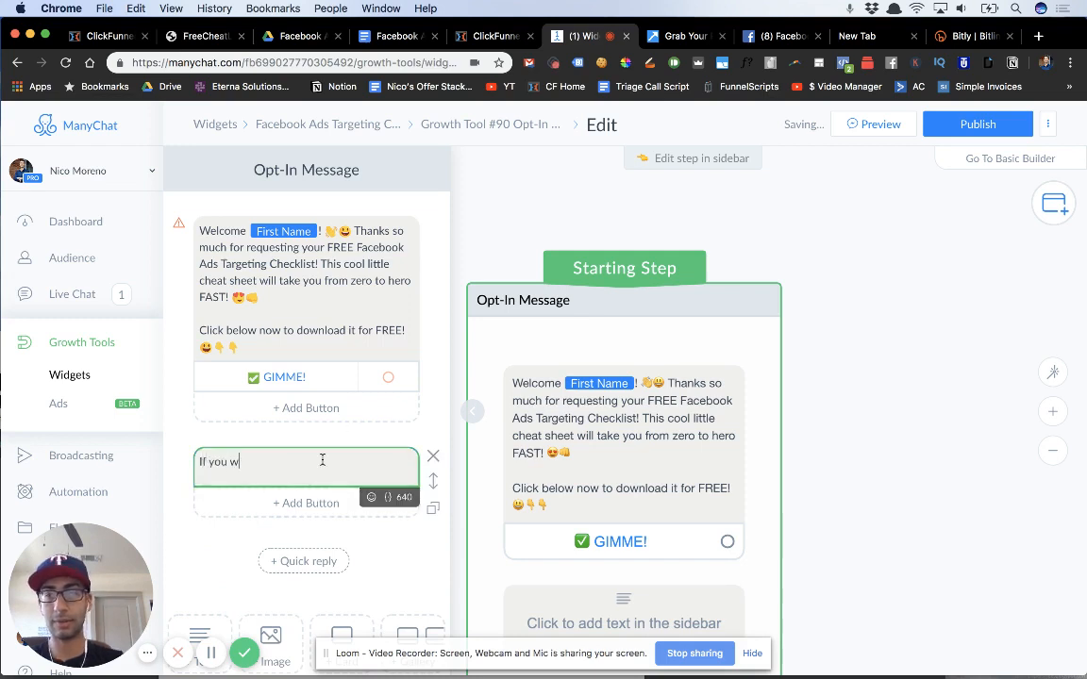
{"action": "type", "text": "To un"}
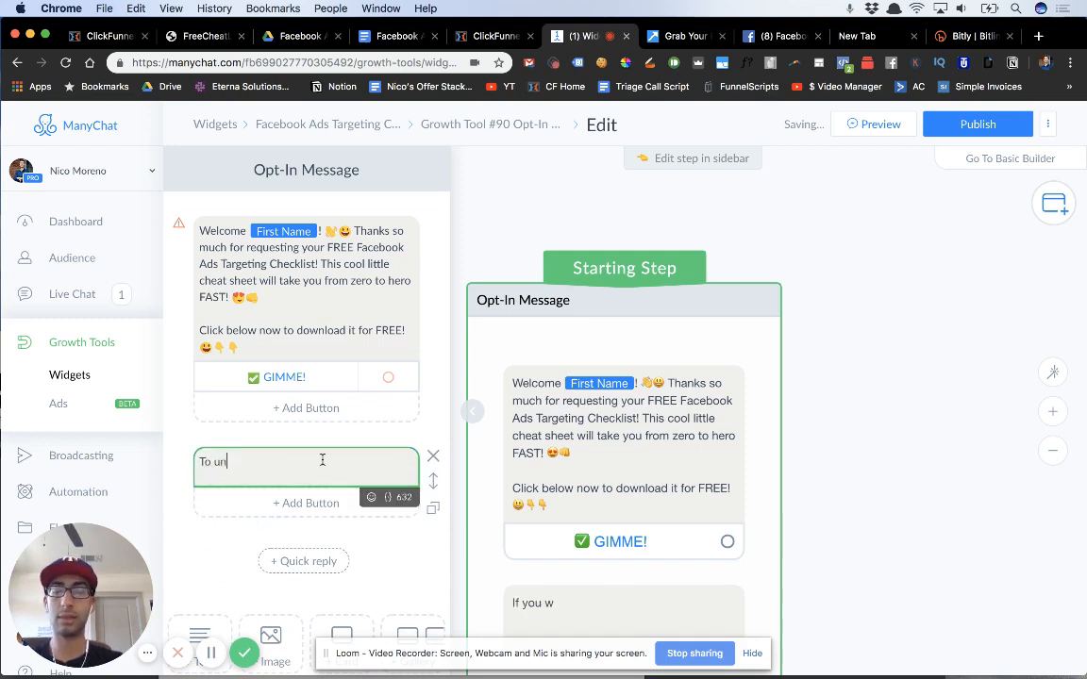
{"action": "type", "text": "sub"}
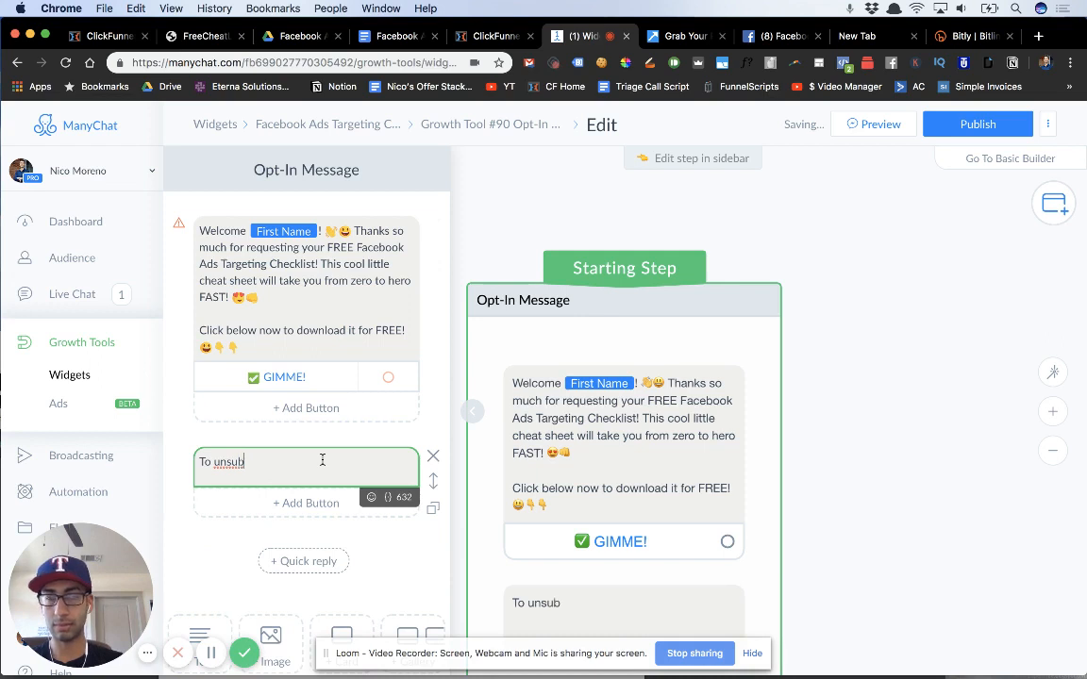
{"action": "type", "text": "scribe, "}
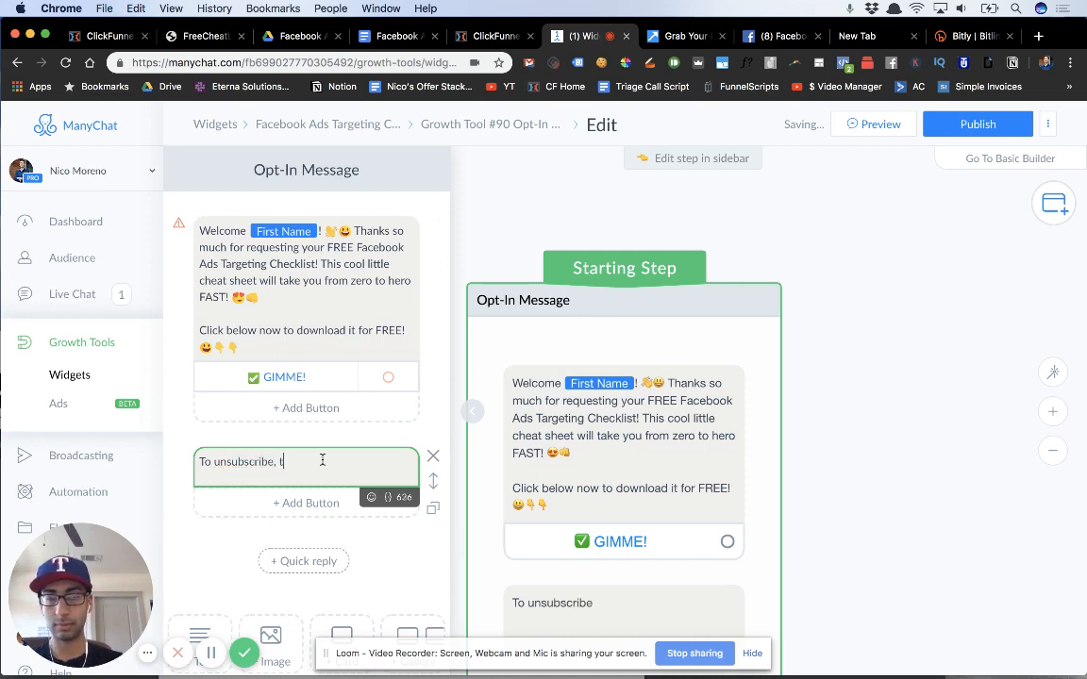
{"action": "type", "text": "\"t"}
{"action": "key", "text": "BackSpace"}
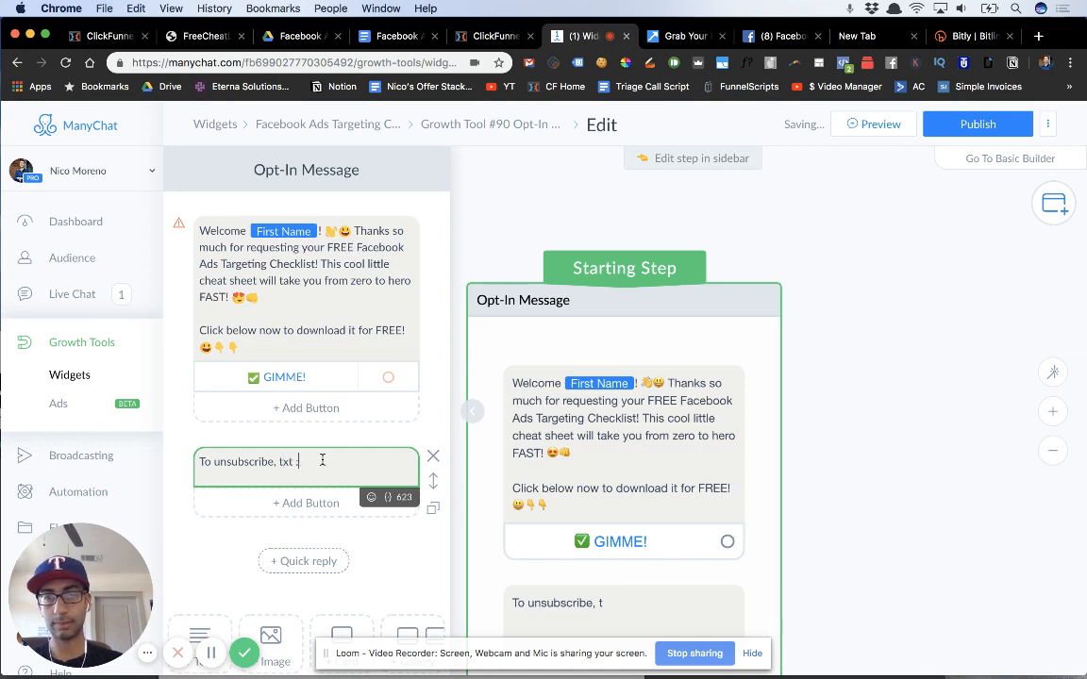
{"action": "type", "text": "stop\""}
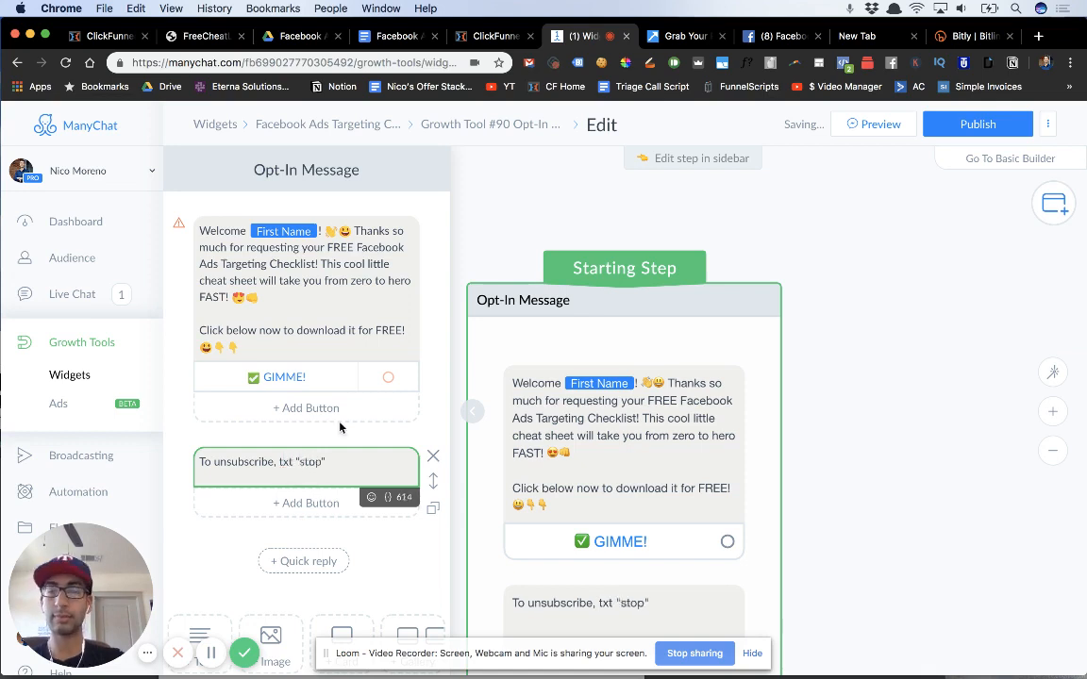
{"action": "left_click", "coordinate": [359, 288]}
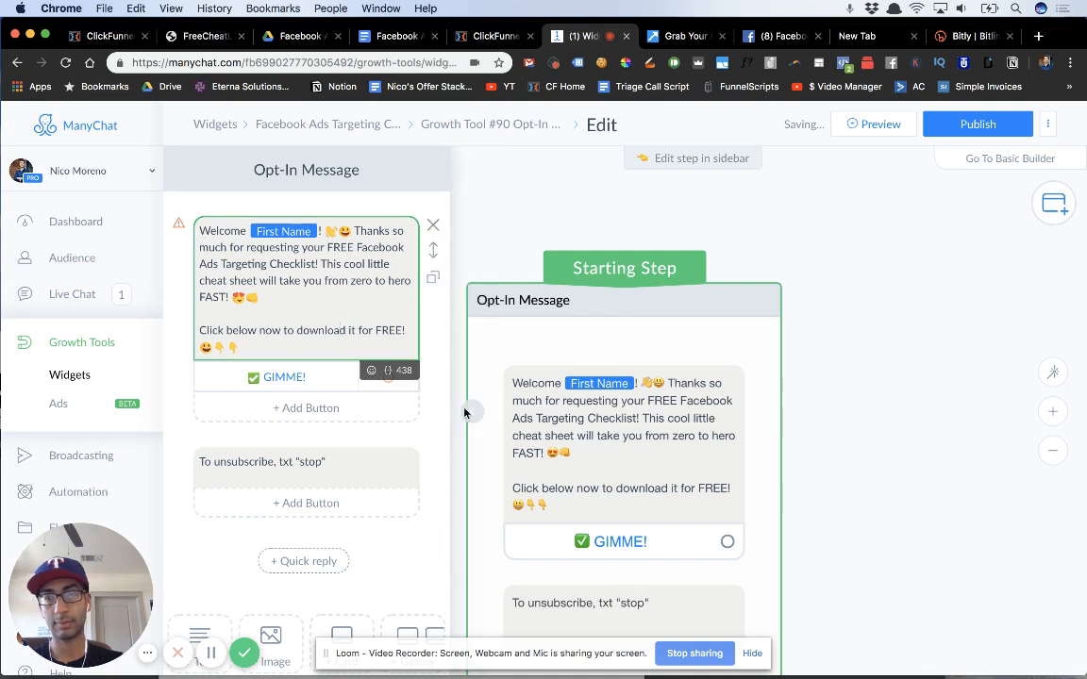
{"action": "left_click", "coordinate": [313, 464]}
{"action": "left_click", "coordinate": [342, 476]}
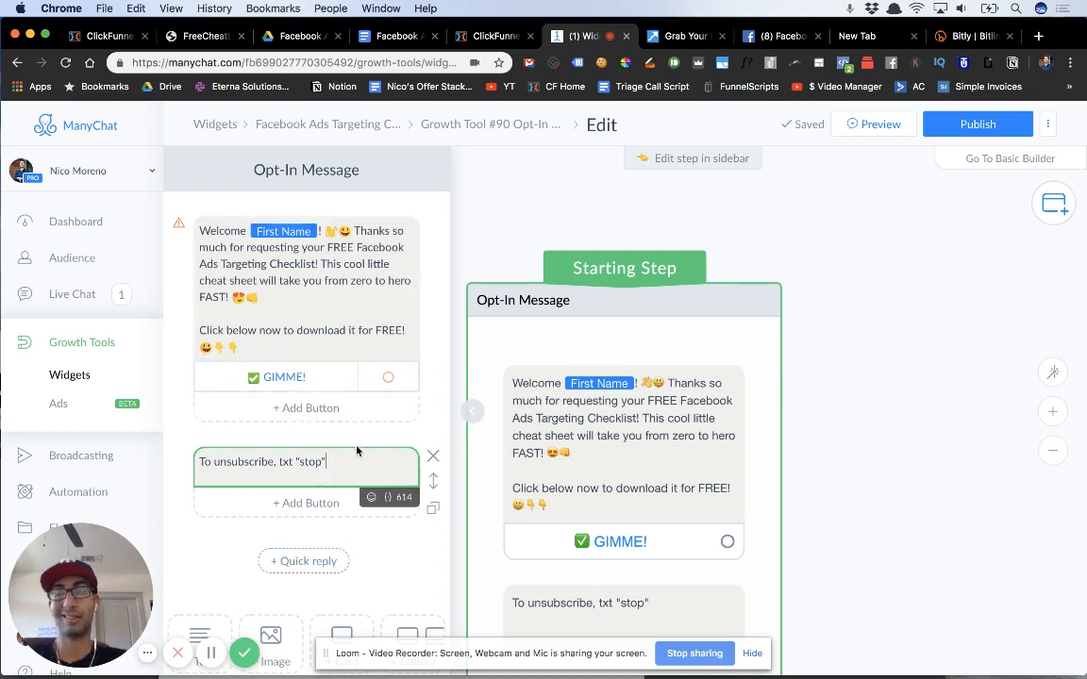
Open the GIMME! button's settings and copy the web address of the checklist's thank-you and download page ending in /fb-cheatsheet
{"action": "left_click", "coordinate": [331, 376]}
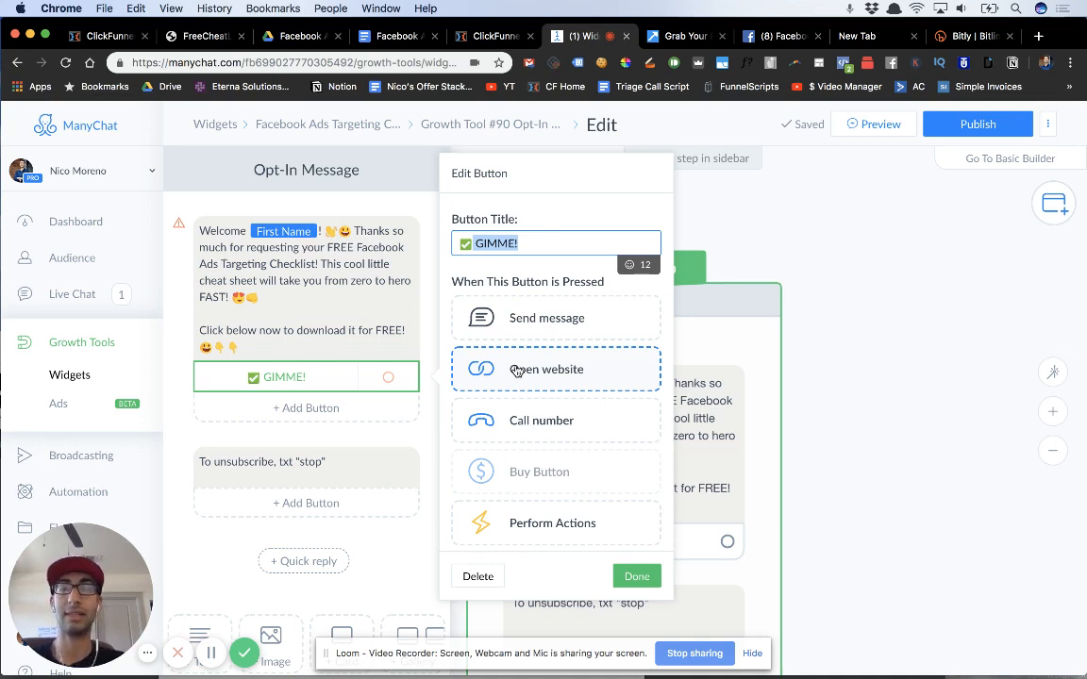
{"action": "left_click", "coordinate": [672, 39]}
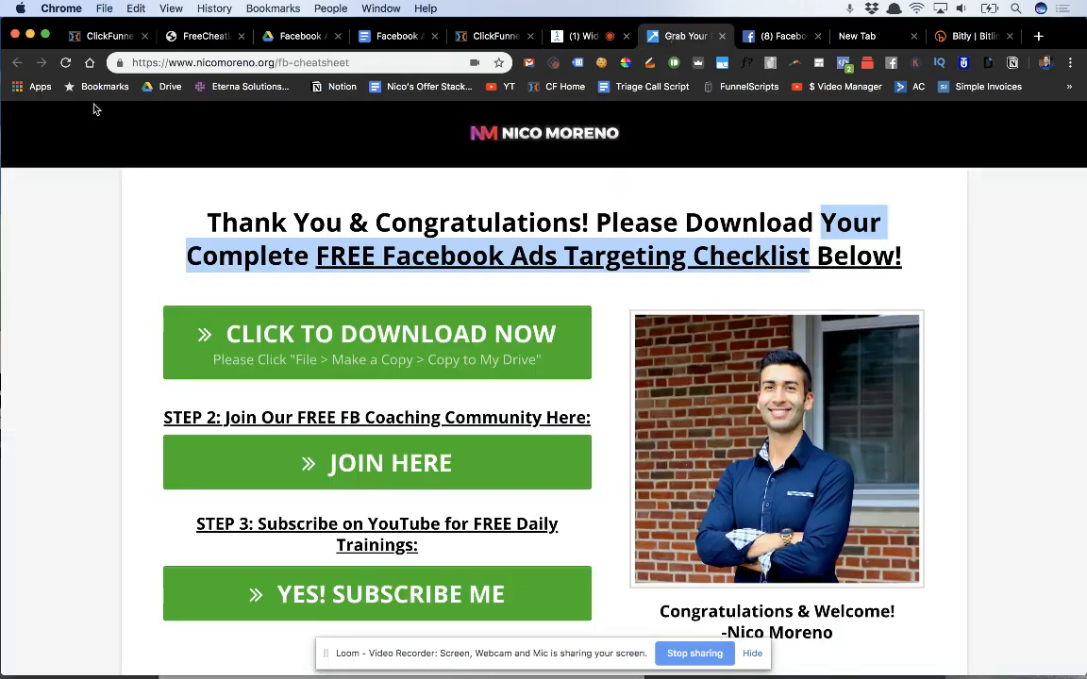
{"action": "left_click", "coordinate": [376, 61]}
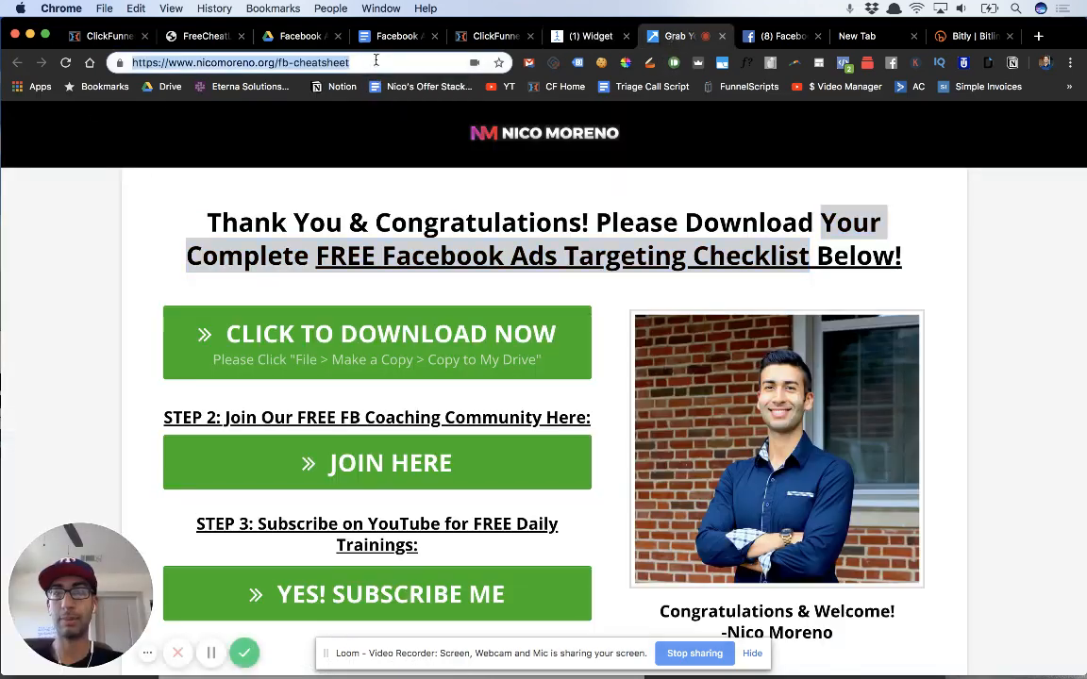
{"action": "left_click", "coordinate": [442, 112]}
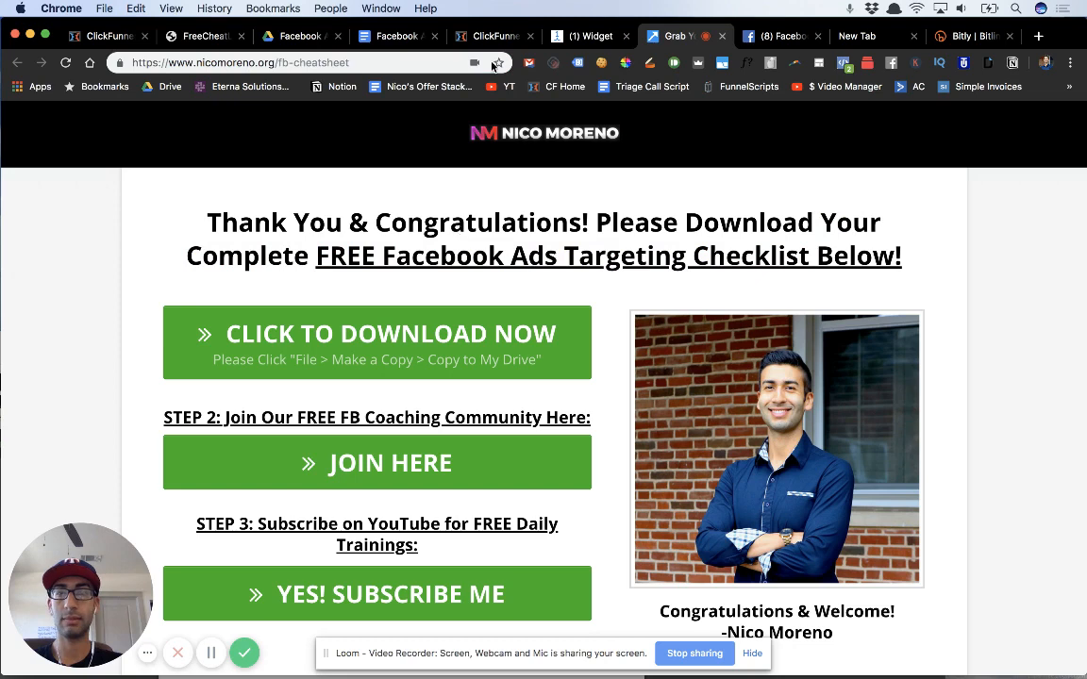
{"action": "left_click", "coordinate": [411, 64]}
{"action": "key", "text": "cmd+c"}
Set the GIMME! button to open a website and paste the copied checklist download page address as its website address
{"action": "left_click", "coordinate": [589, 38]}
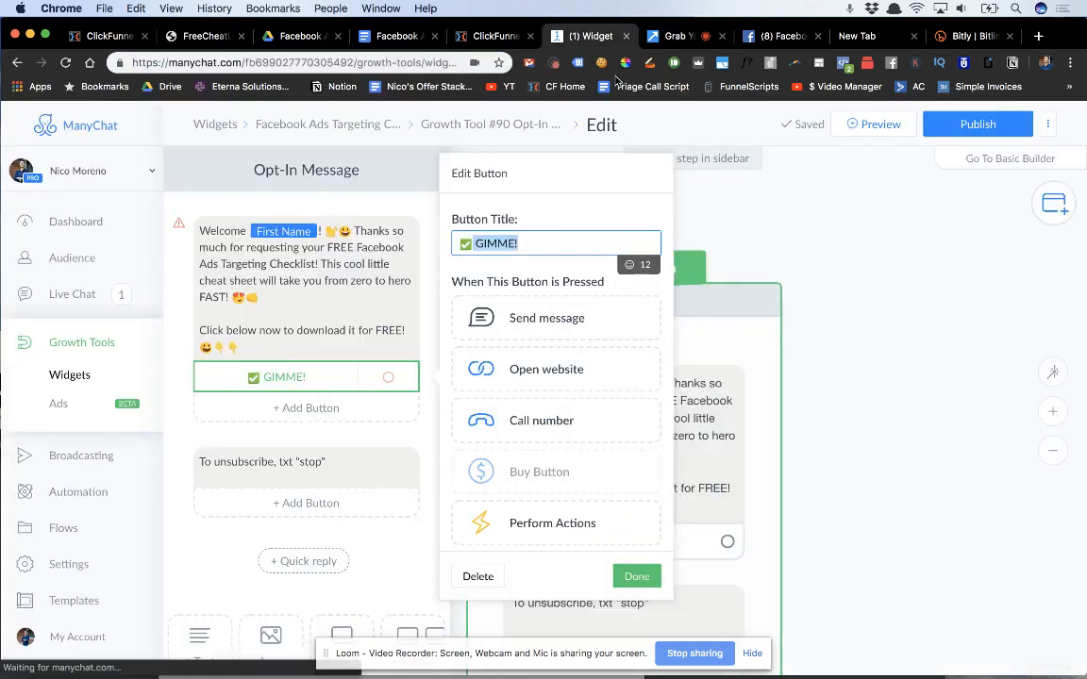
{"action": "left_click", "coordinate": [521, 371]}
{"action": "left_click", "coordinate": [578, 400]}
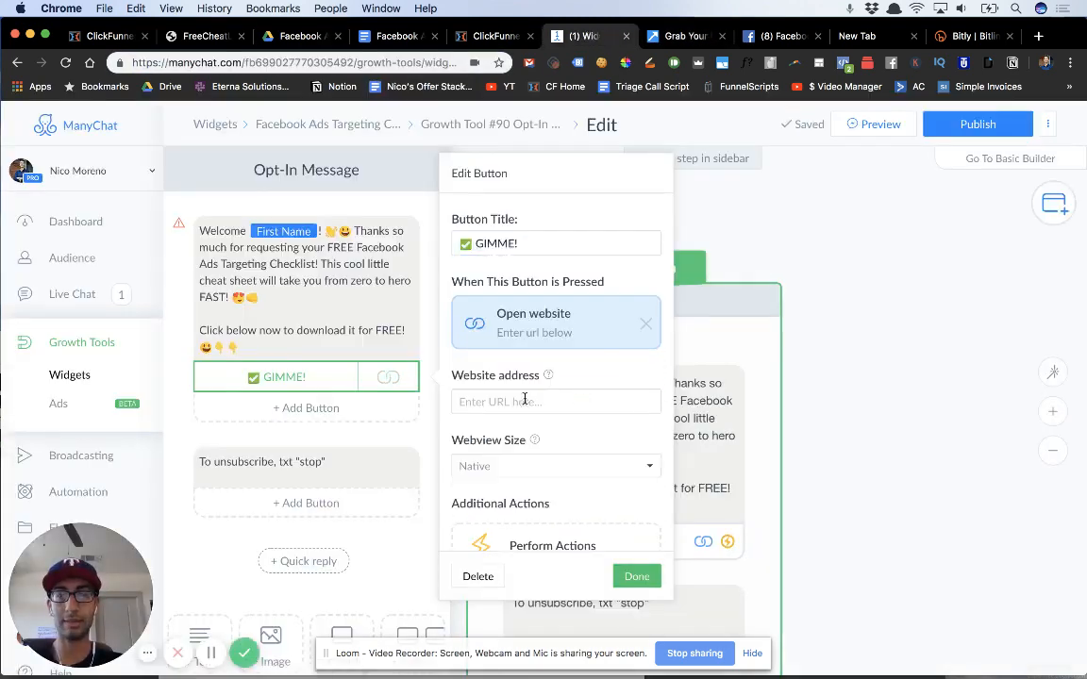
{"action": "key", "text": "cmd+v"}
{"action": "left_click", "coordinate": [637, 574]}
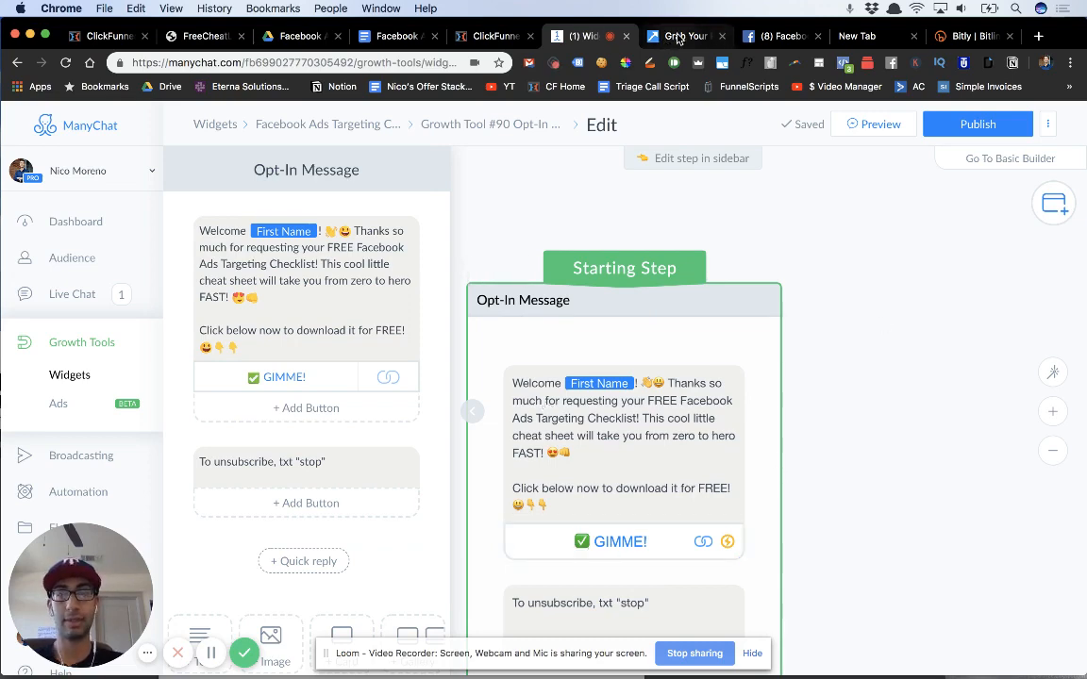
Look over the checklist's thank-you and download page once more, and publish the growth tool's opt-in message
{"action": "left_click", "coordinate": [677, 37]}
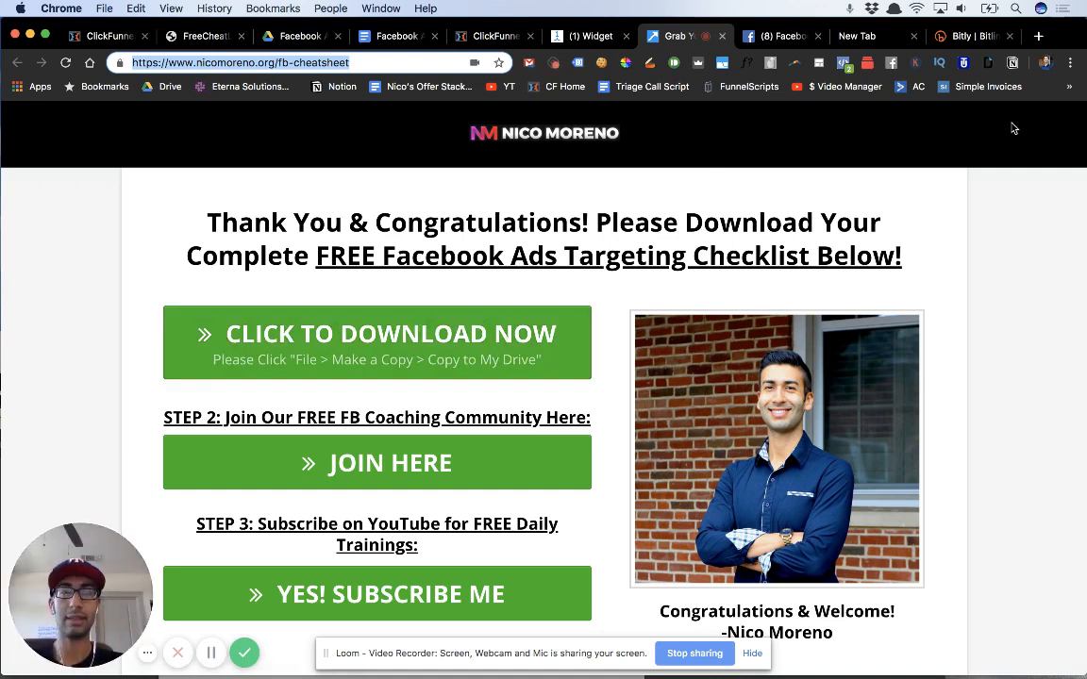
{"action": "left_click", "coordinate": [844, 66]}
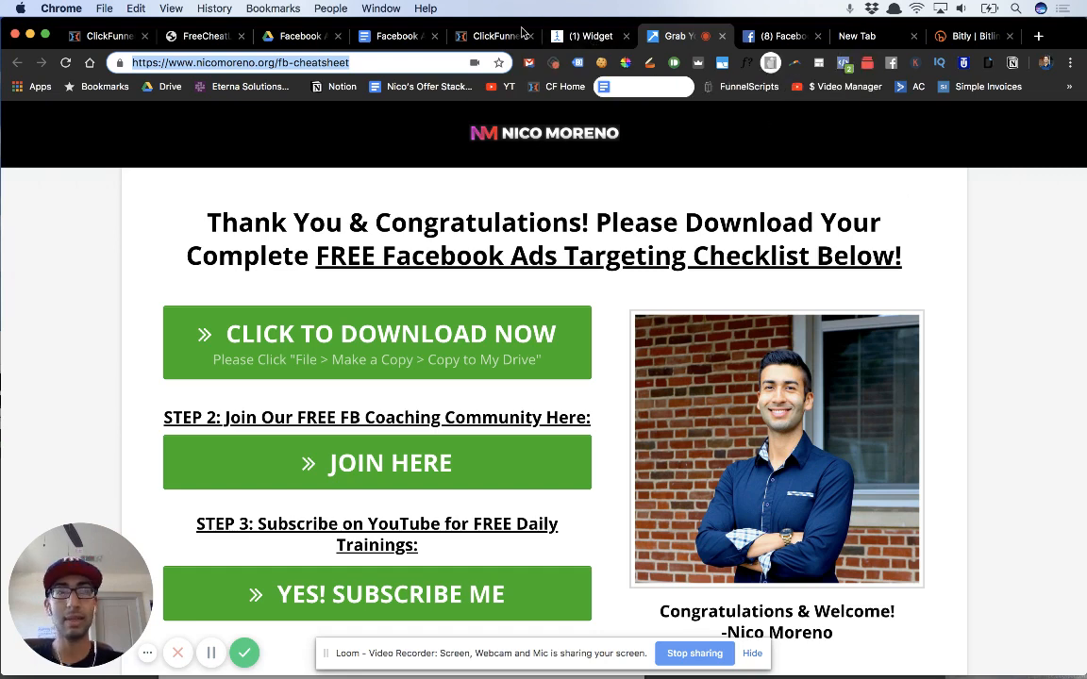
{"action": "left_click", "coordinate": [583, 38]}
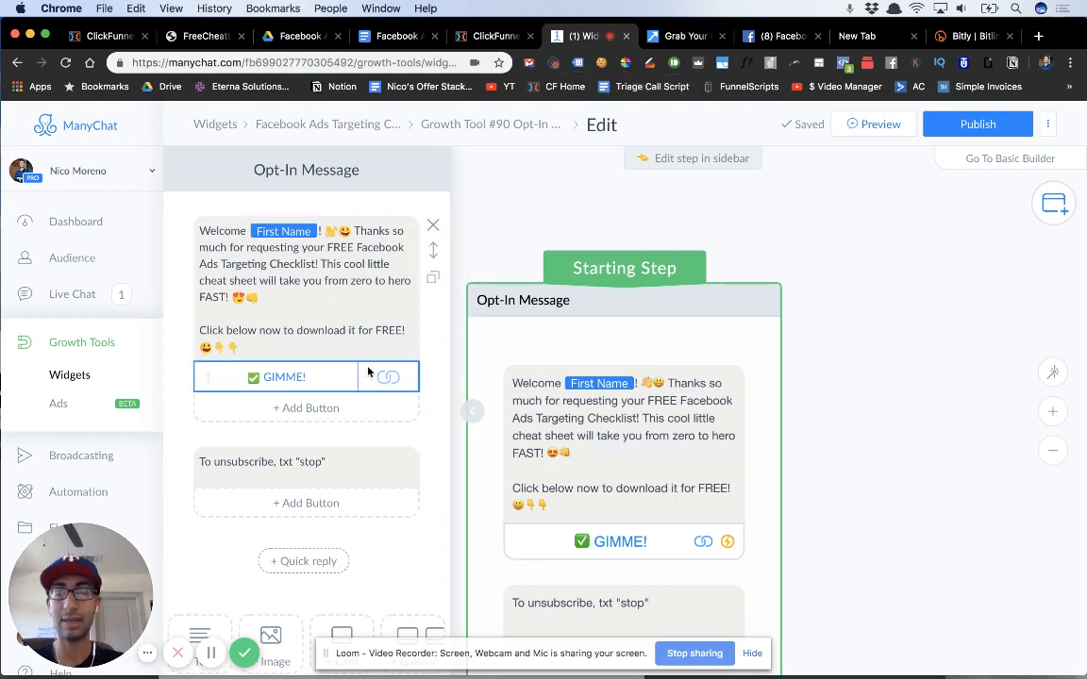
{"action": "left_click", "coordinate": [964, 126]}
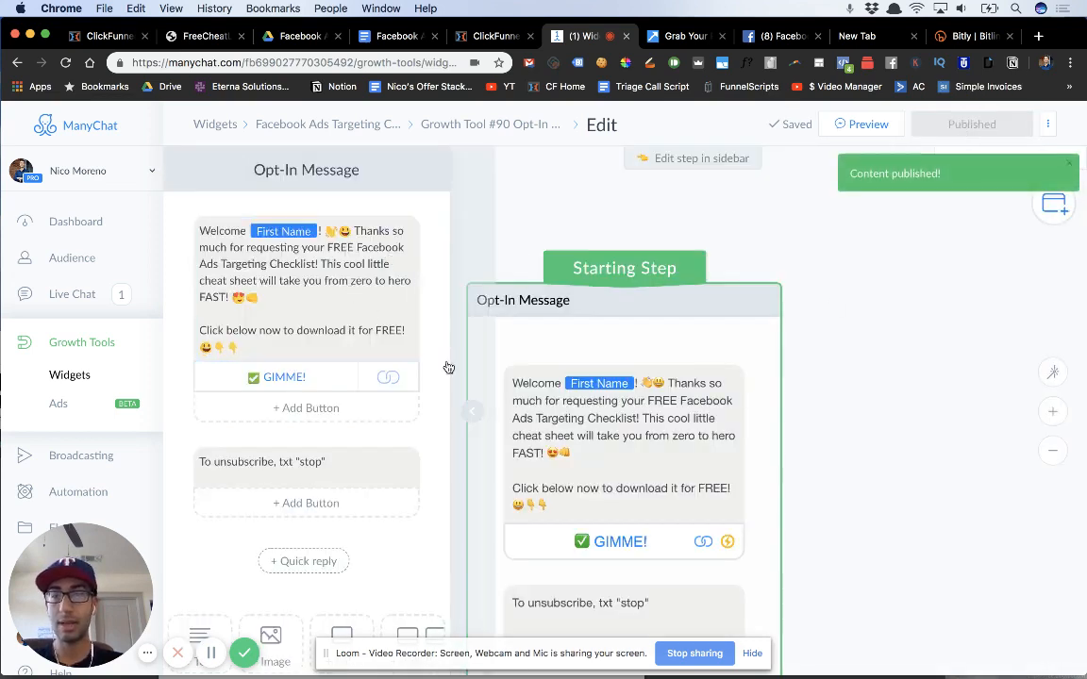
Create a new automation sequence named "FB Ads Targeting Checklist Following"
{"action": "left_click", "coordinate": [79, 491]}
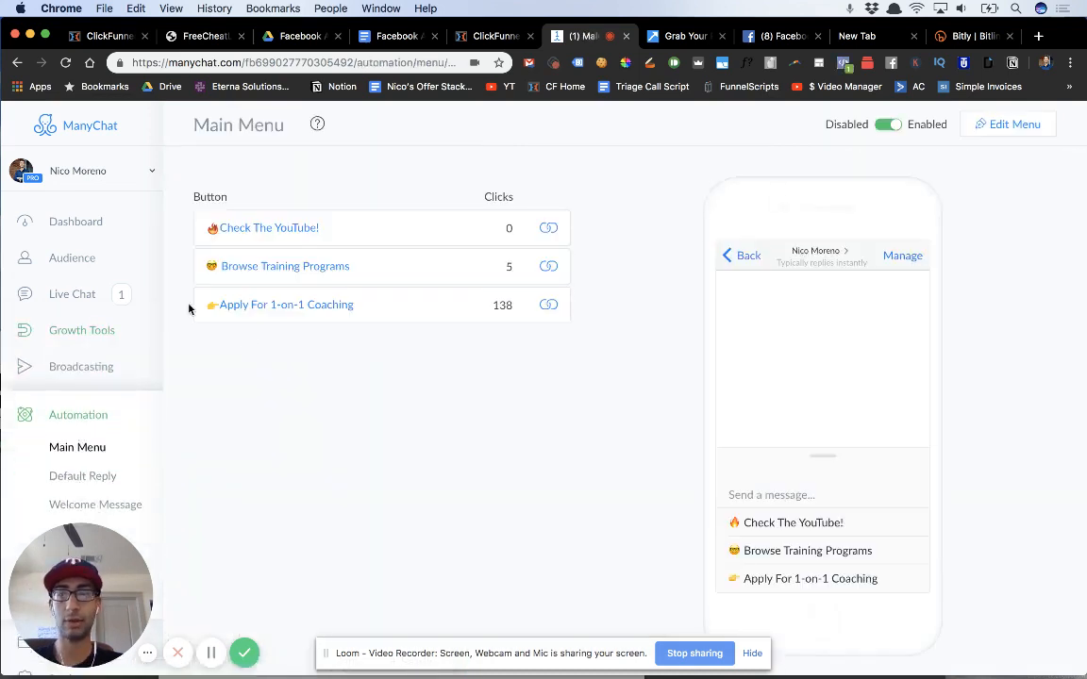
{"action": "scroll", "coordinate": [83, 444], "scroll_direction": "down", "scroll_amount": 3}
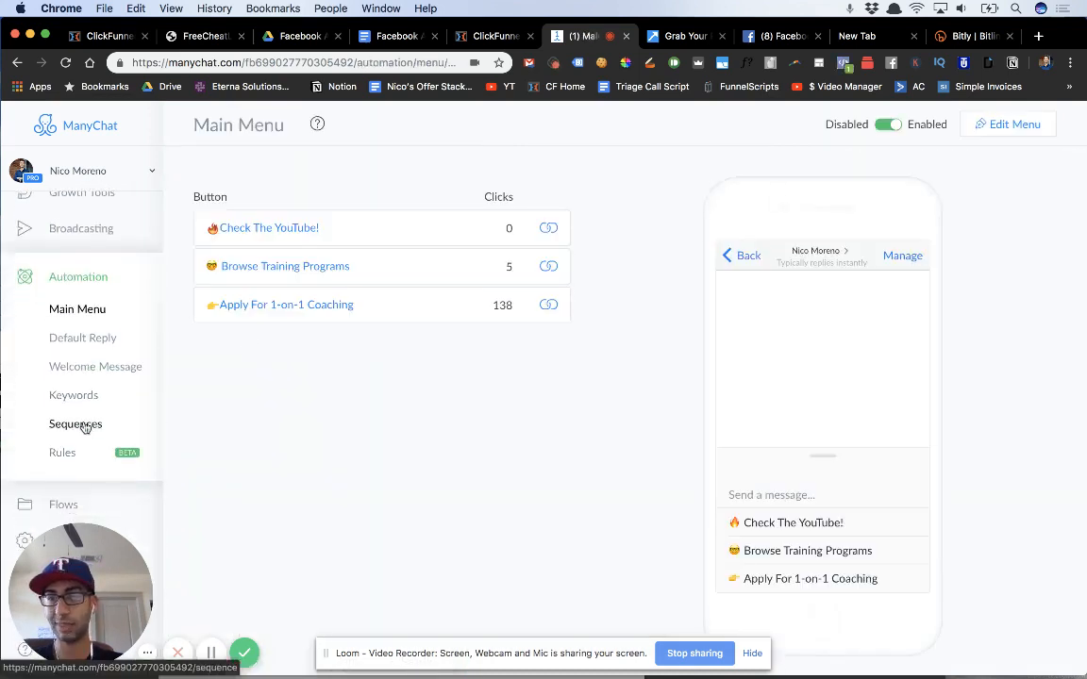
{"action": "left_click", "coordinate": [85, 427]}
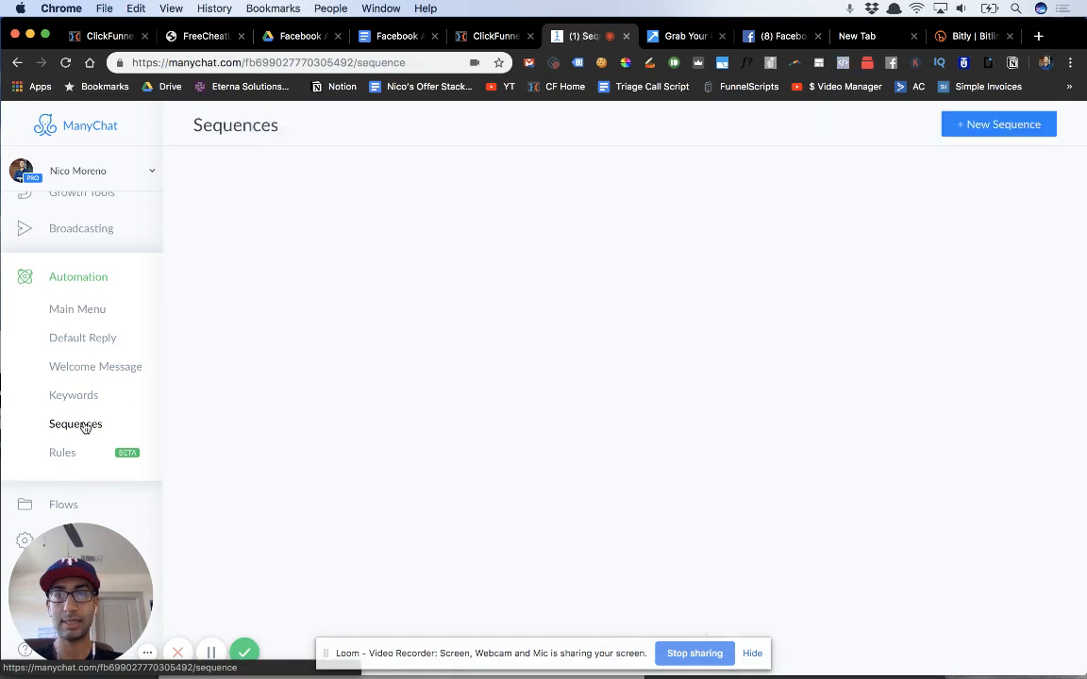
{"action": "left_click", "coordinate": [1012, 128]}
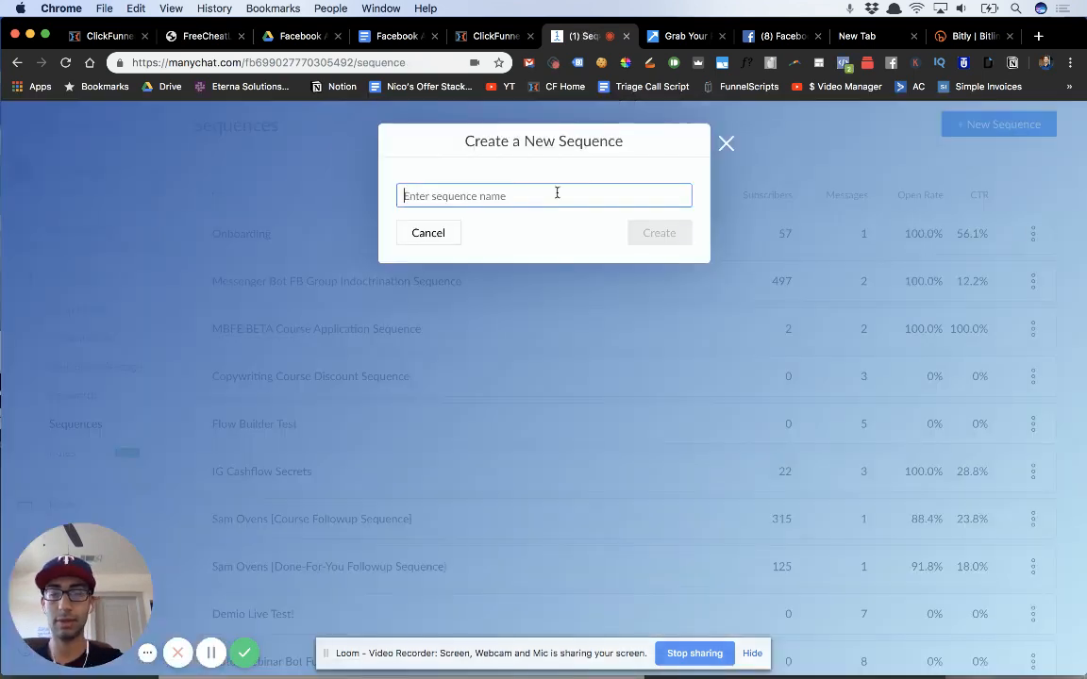
{"action": "type", "text": "FB "}
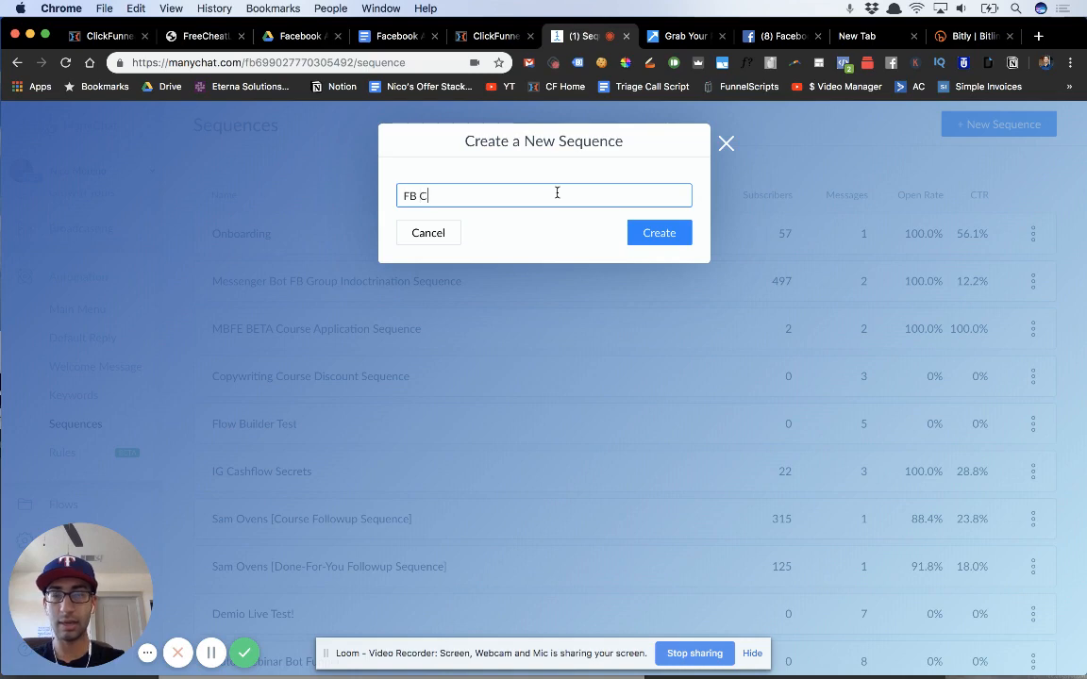
{"action": "type", "text": "Ads T"}
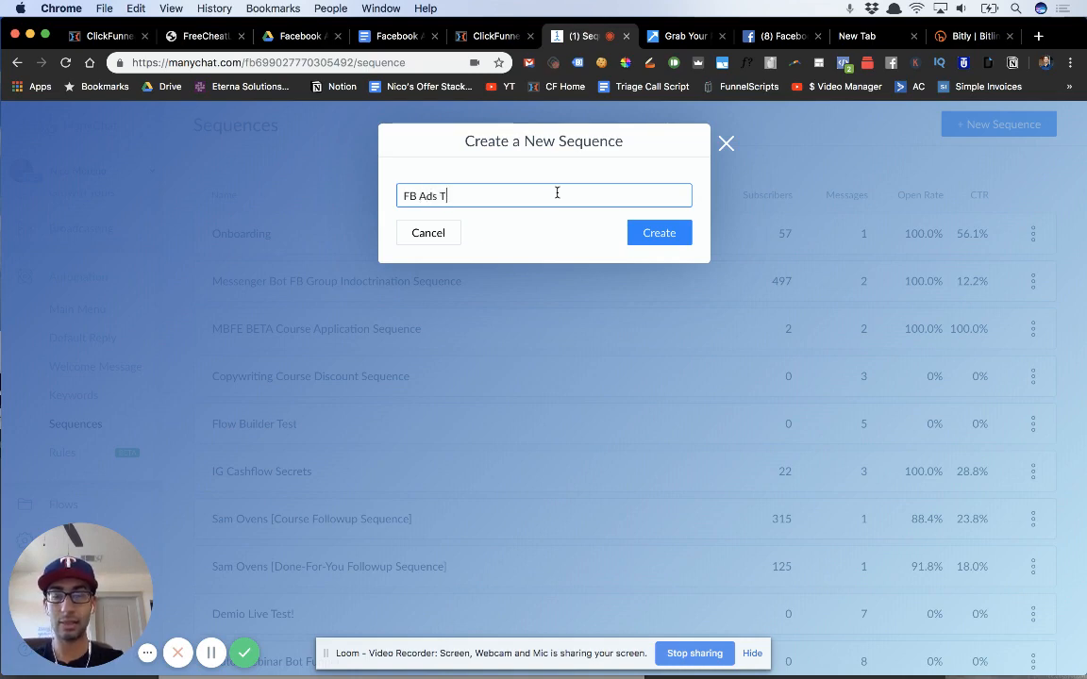
{"action": "type", "text": "argeting Chec"}
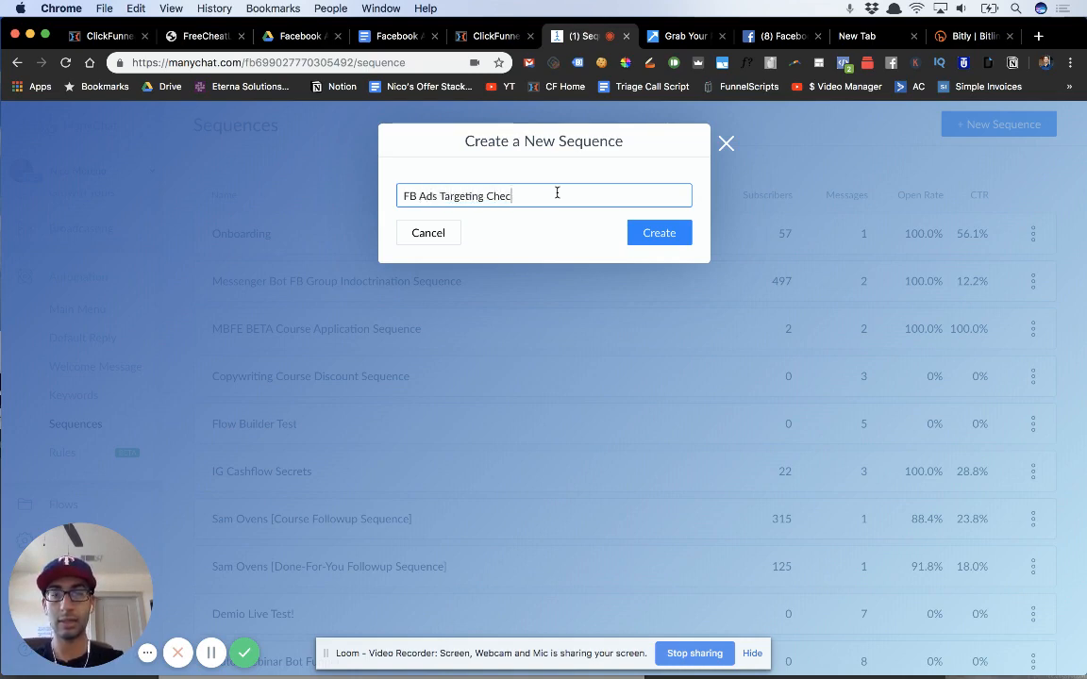
{"action": "type", "text": "klist Following"}
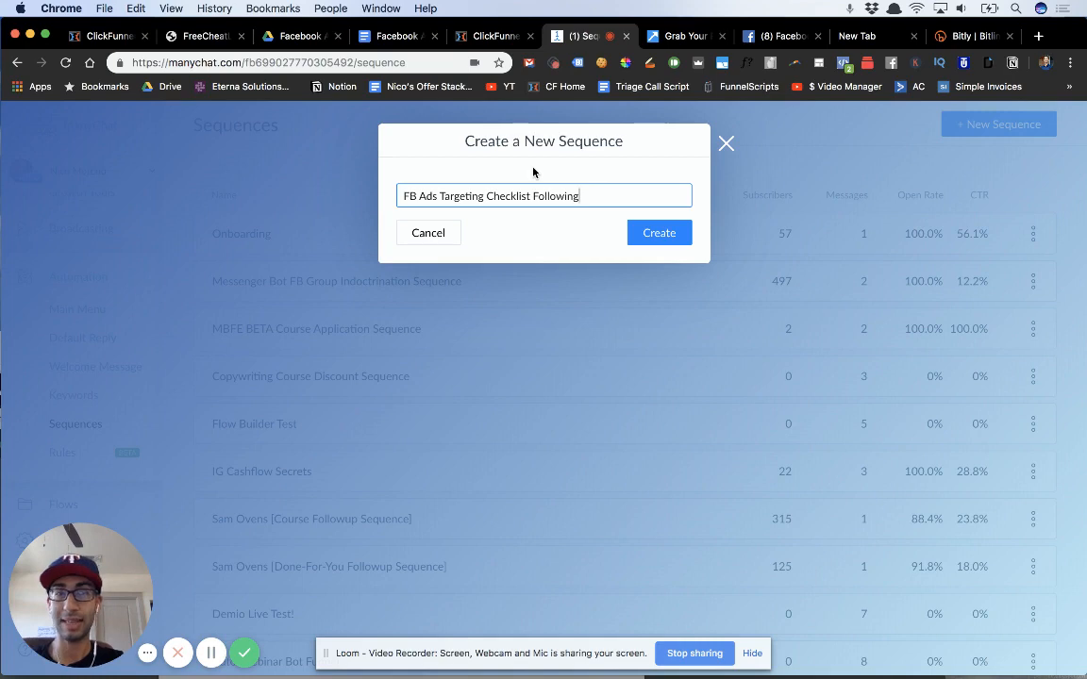
{"action": "left_click", "coordinate": [659, 232]}
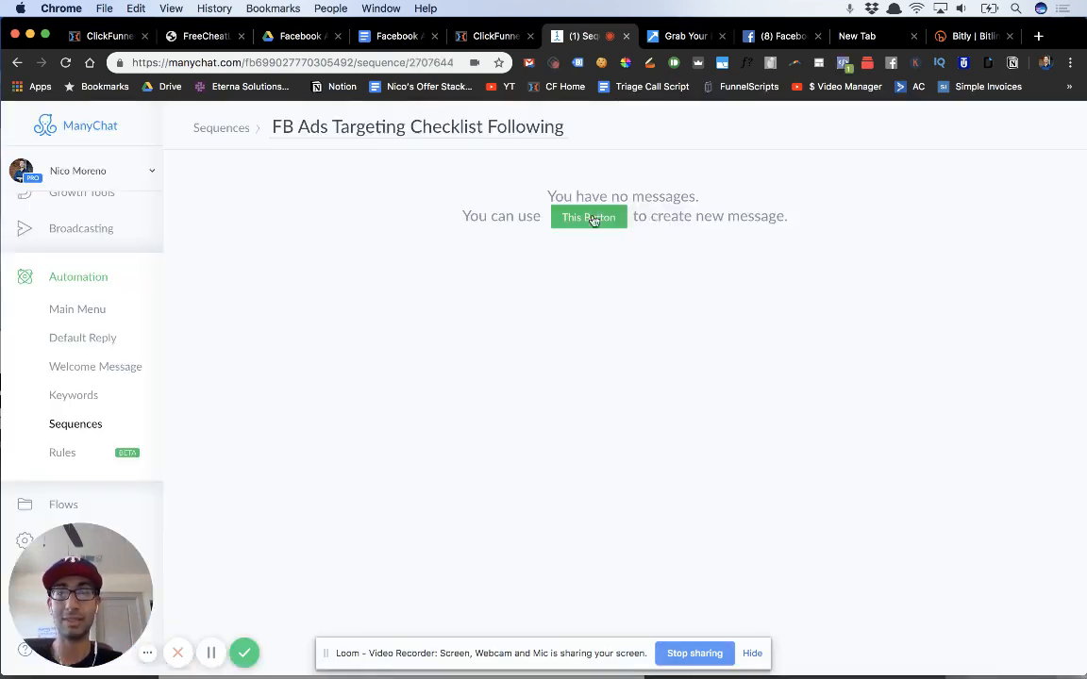
Add a first message to the sequence, try to activate it, and open a new reply for editing its content
{"action": "left_click", "coordinate": [585, 218]}
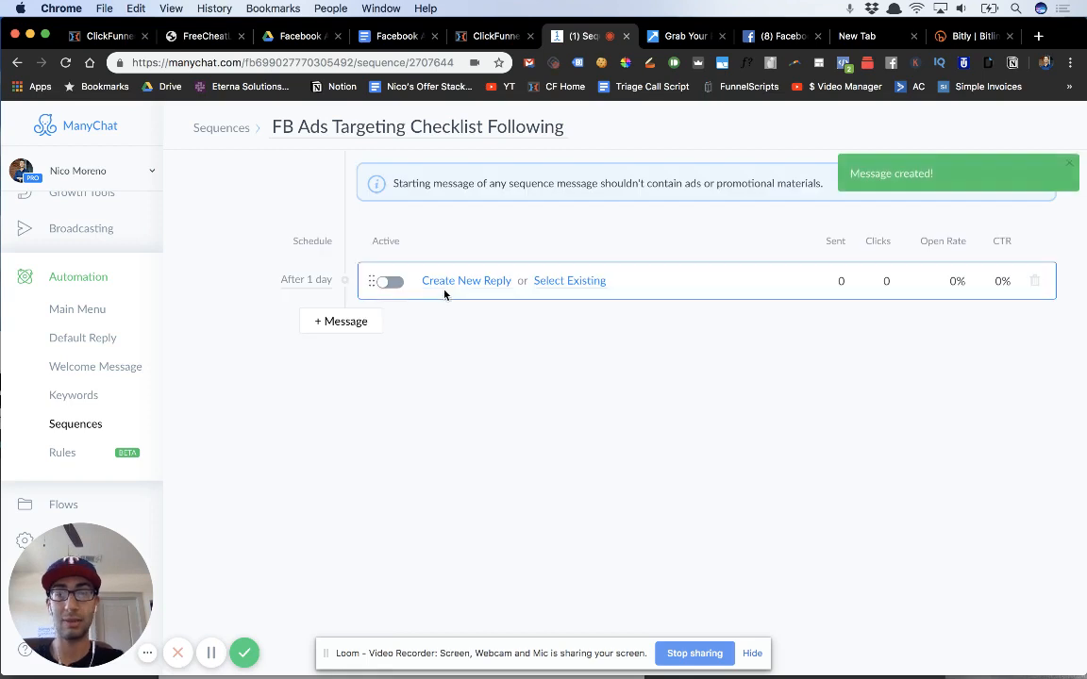
{"action": "left_click", "coordinate": [393, 283]}
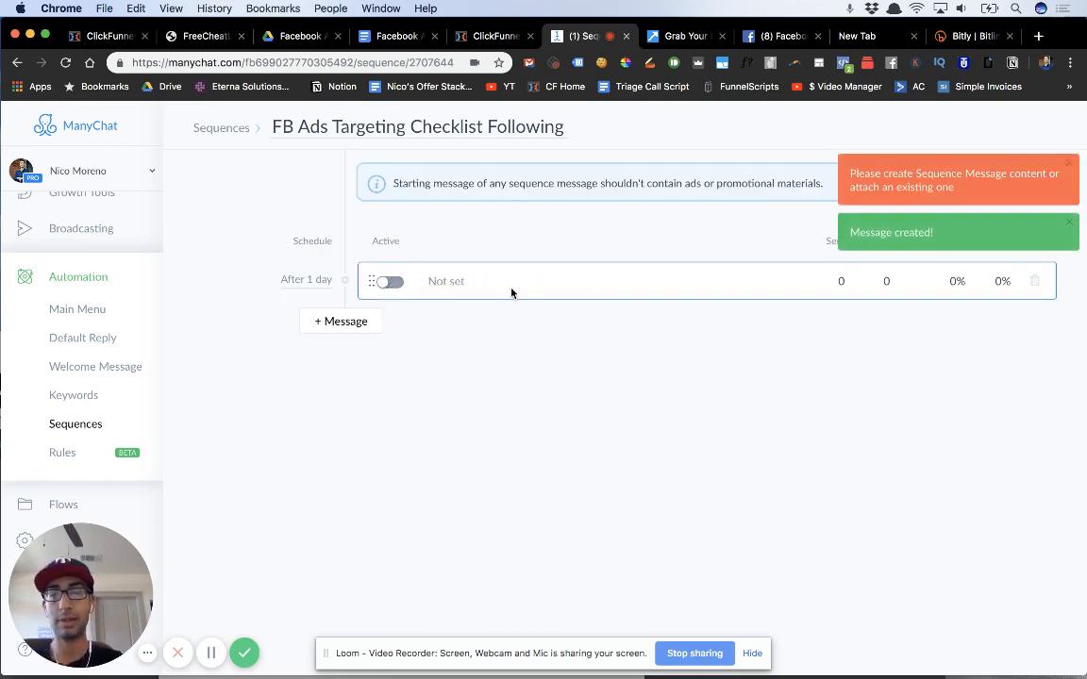
{"action": "left_click", "coordinate": [512, 293]}
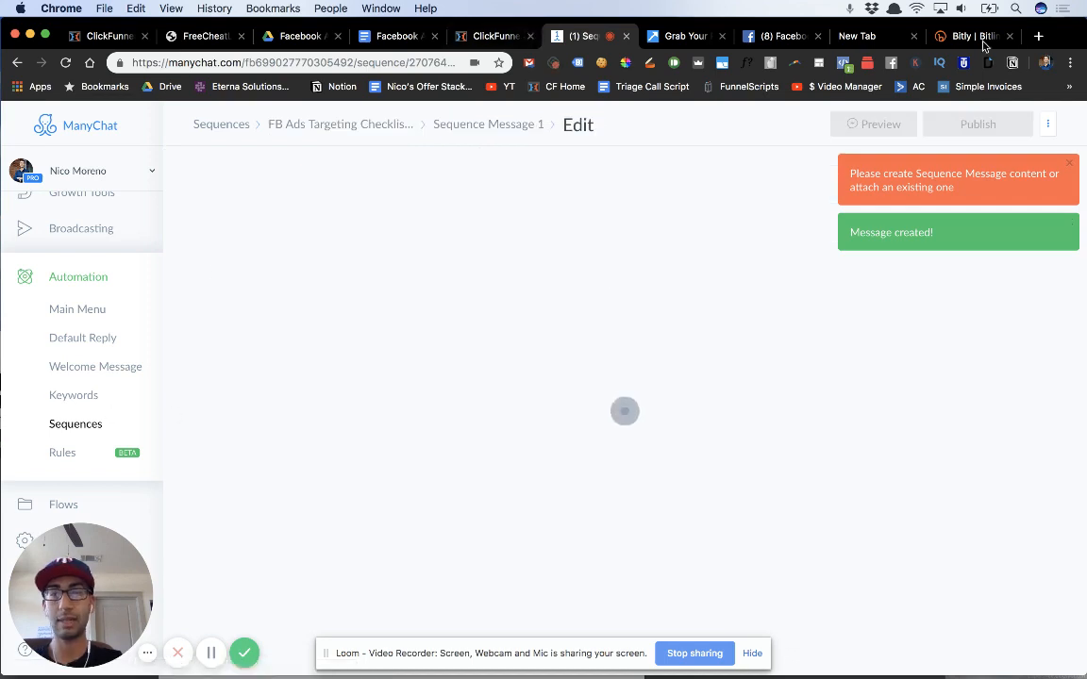
{"action": "left_click", "coordinate": [687, 342]}
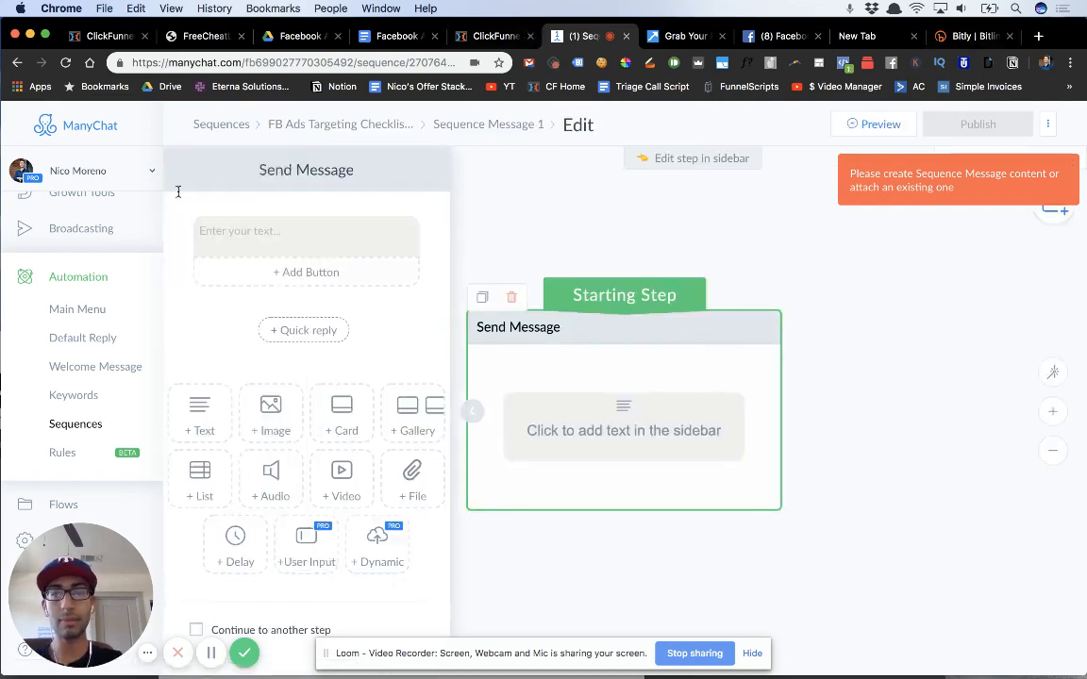
Begin the message's text block with "Hey" followed by the First Name variable
{"action": "left_click", "coordinate": [233, 229]}
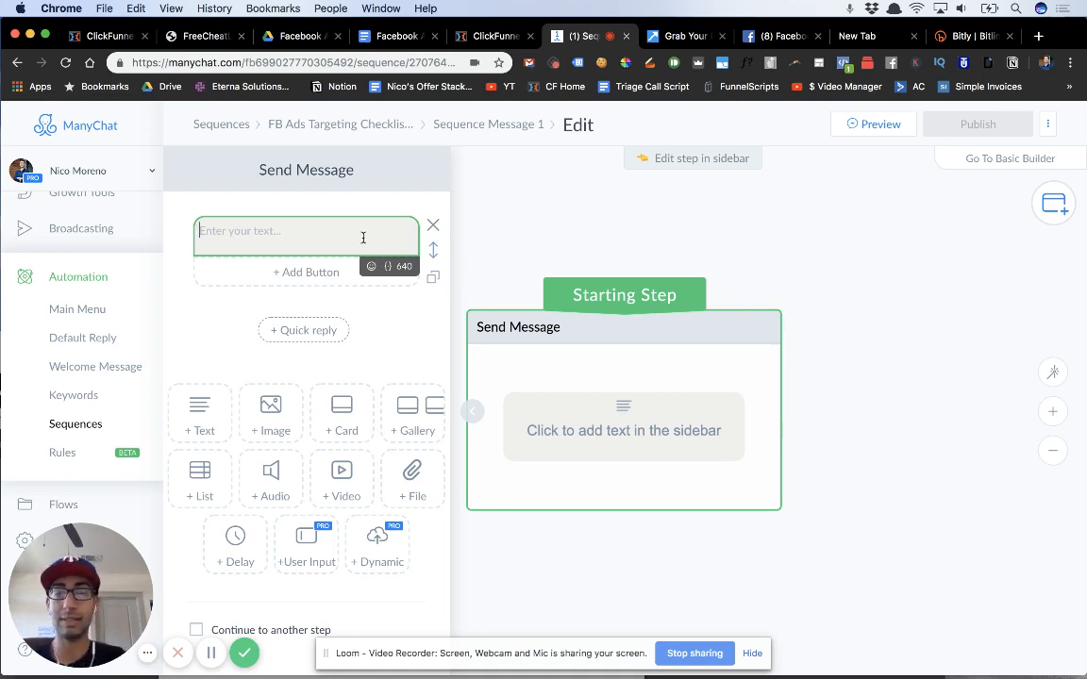
{"action": "type", "text": "Hey"}
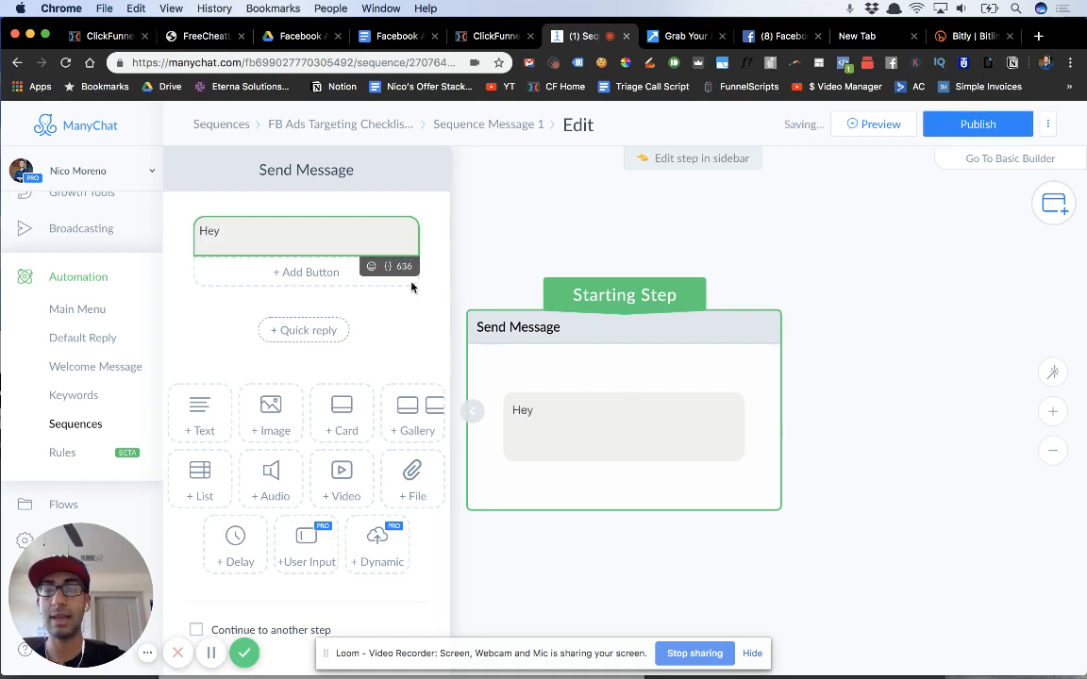
{"action": "left_click", "coordinate": [389, 268]}
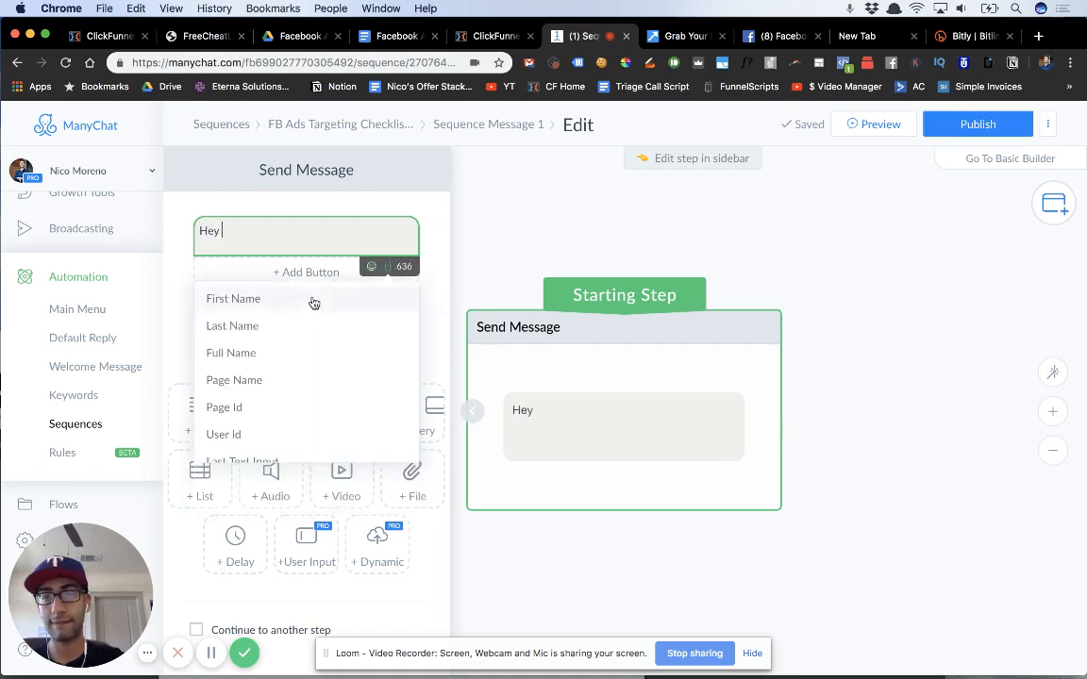
{"action": "left_click", "coordinate": [310, 299]}
{"action": "left_click", "coordinate": [326, 234]}
Continue the greeting with "! Also be sure to join our FREE FB Coaching Group"
{"action": "type", "text": "! Also be sure to"}
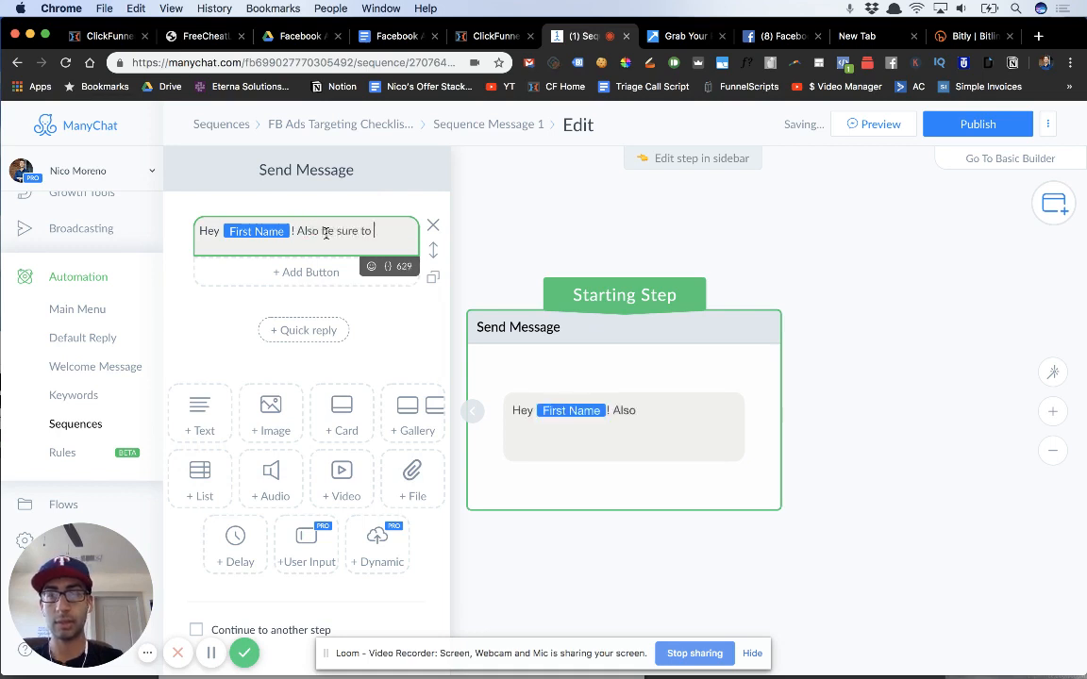
{"action": "type", "text": " join our FRE"}
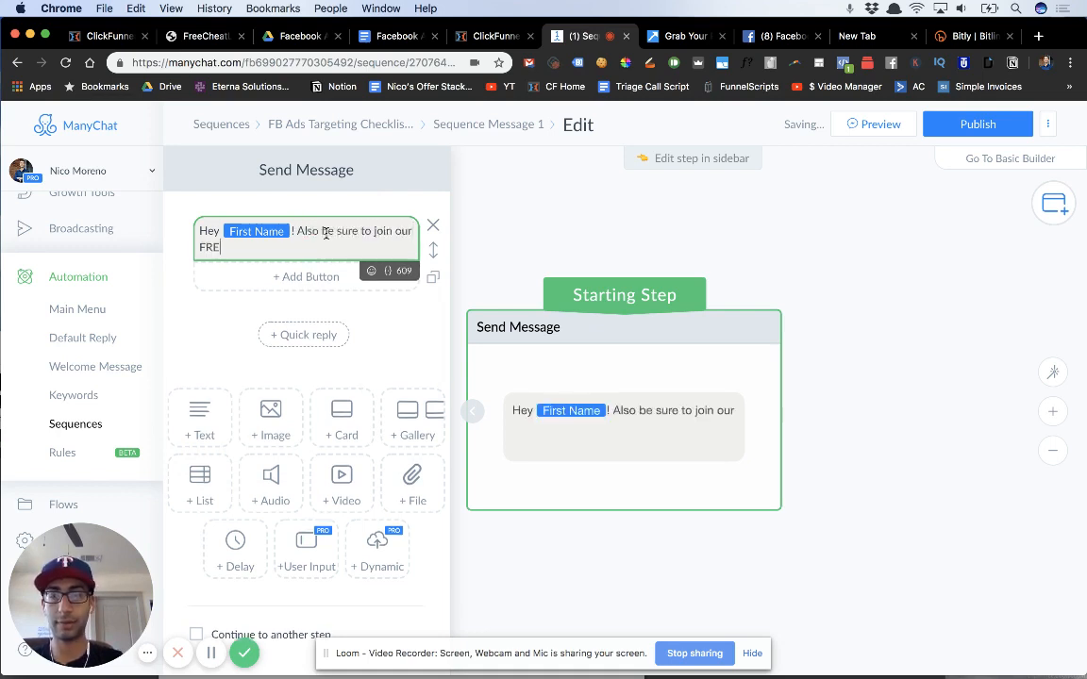
{"action": "type", "text": "E FB Coaching "}
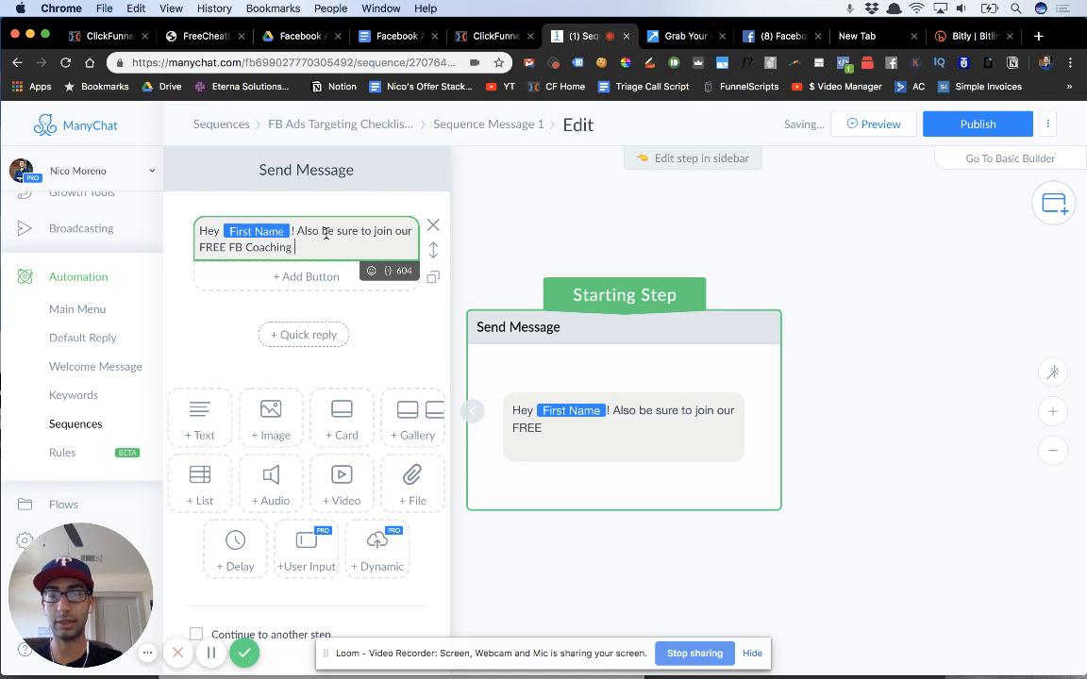
{"action": "type", "text": "Group"}
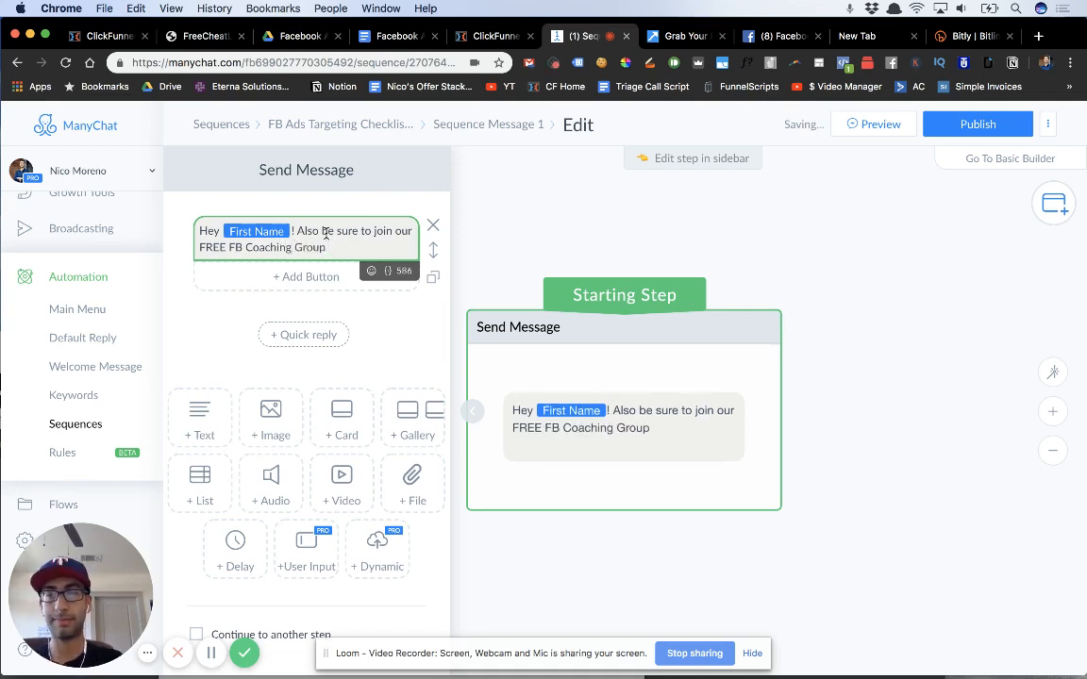
Complete the sentence with "and subscribe on YouTube for FREE Daily trainings!"
{"action": "type", "text": "!crube"}
{"action": "key", "text": "BackSpace"}
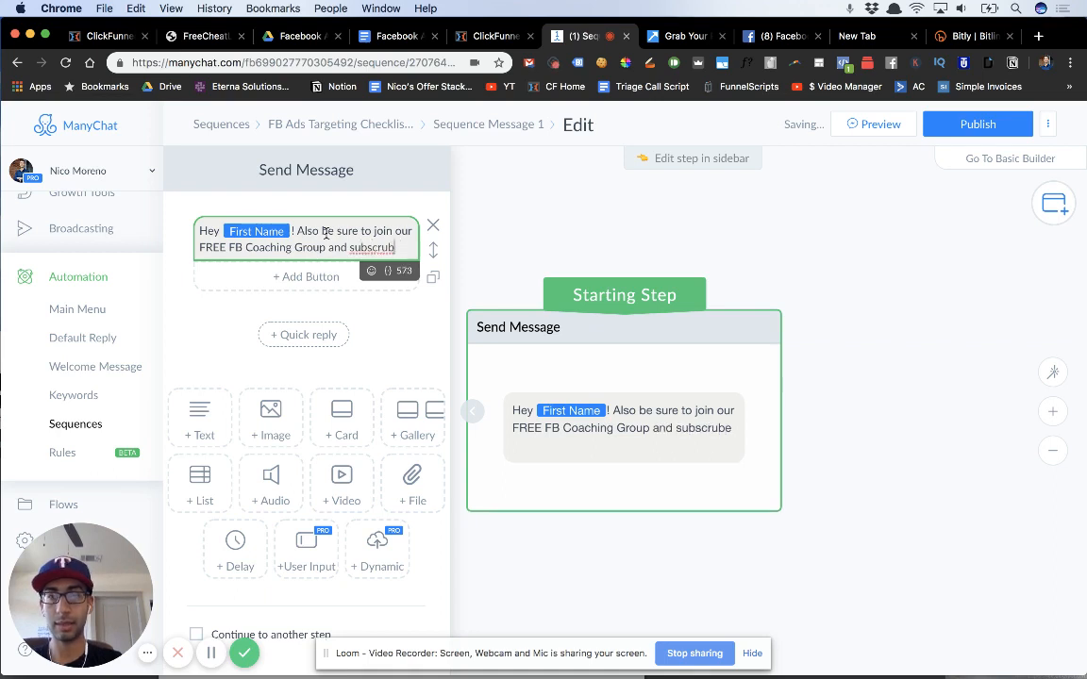
{"action": "type", "text": "be on You"}
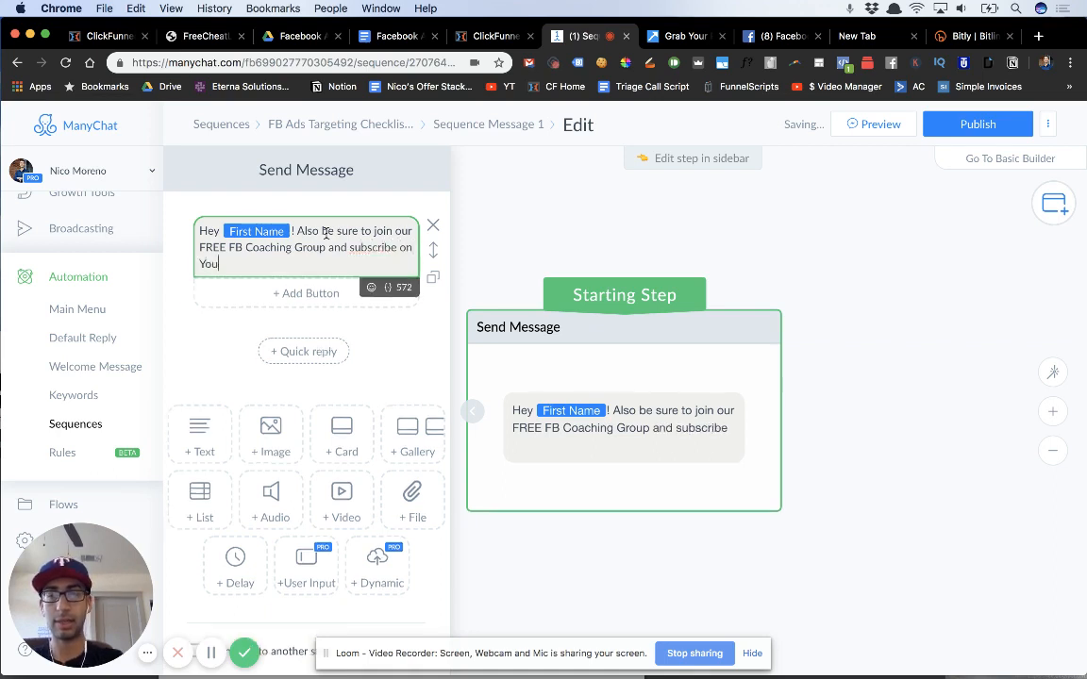
{"action": "type", "text": "Tube fro"}
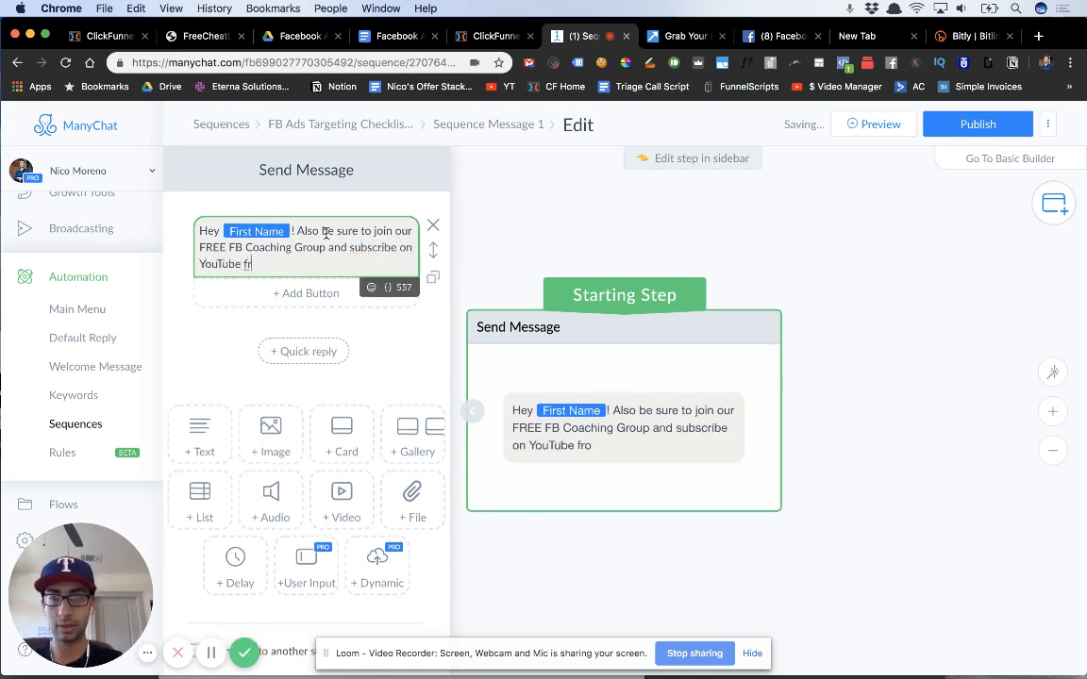
{"action": "key", "text": "BackSpace"}
{"action": "type", "text": "or FREE d"}
{"action": "key", "text": "BackSpace"}
{"action": "type", "text": "D"}
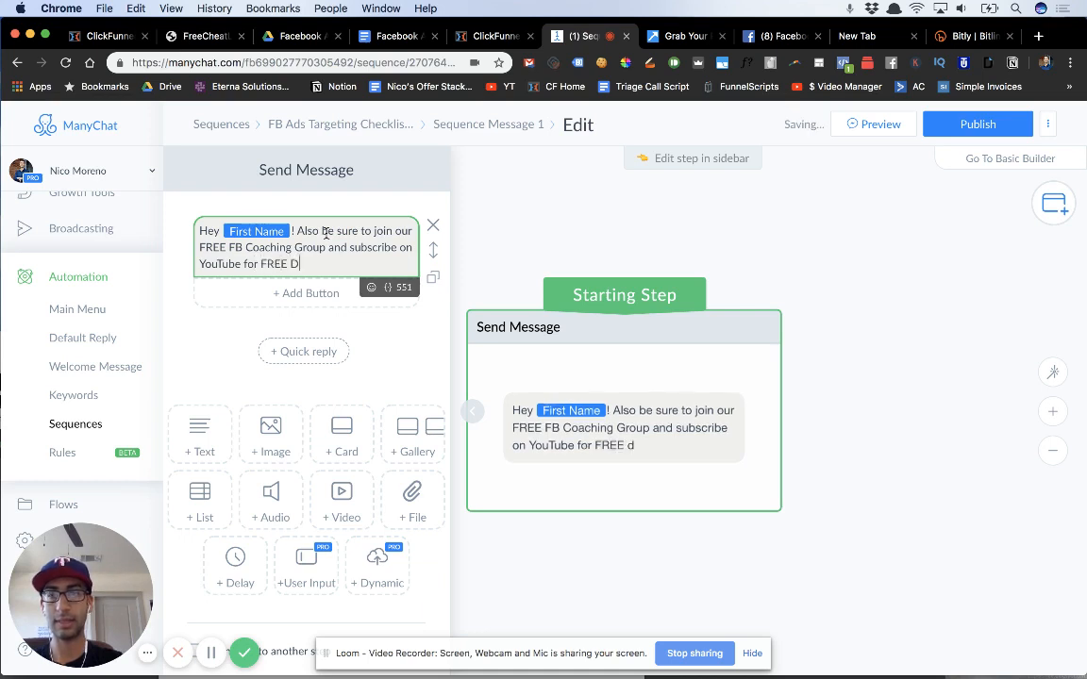
{"action": "type", "text": "aill"}
{"action": "key", "text": "BackSpace"}
{"action": "type", "text": "y train"}
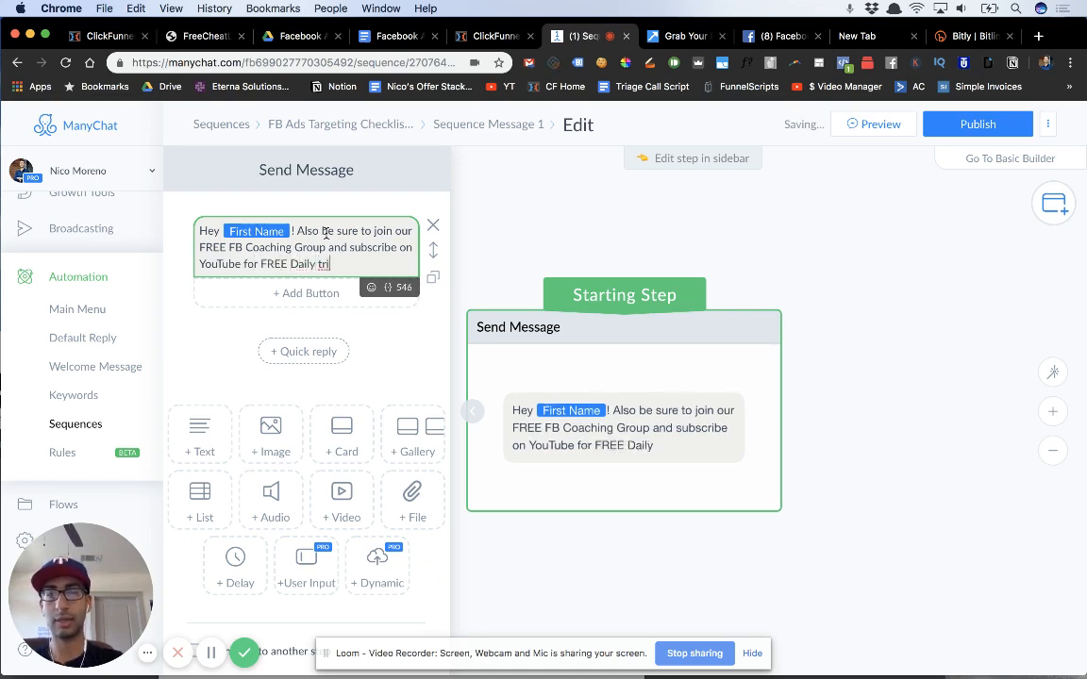
{"action": "type", "text": "ings!"}
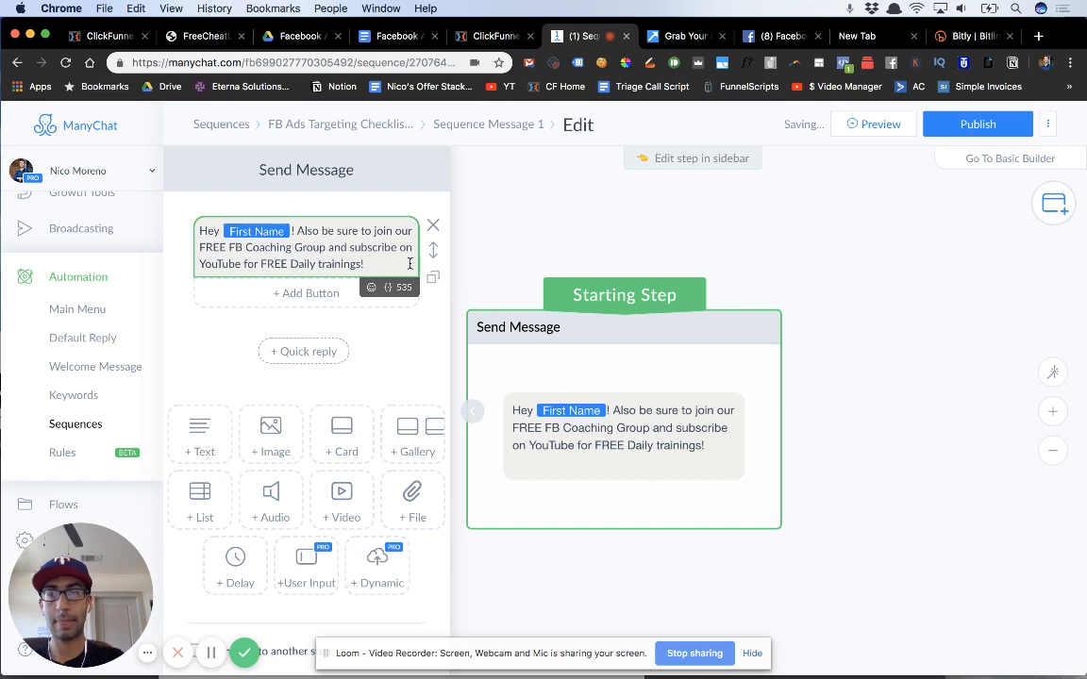
Insert a winking-face emoji after "trainings!" in the sequence message
{"action": "left_click", "coordinate": [371, 287]}
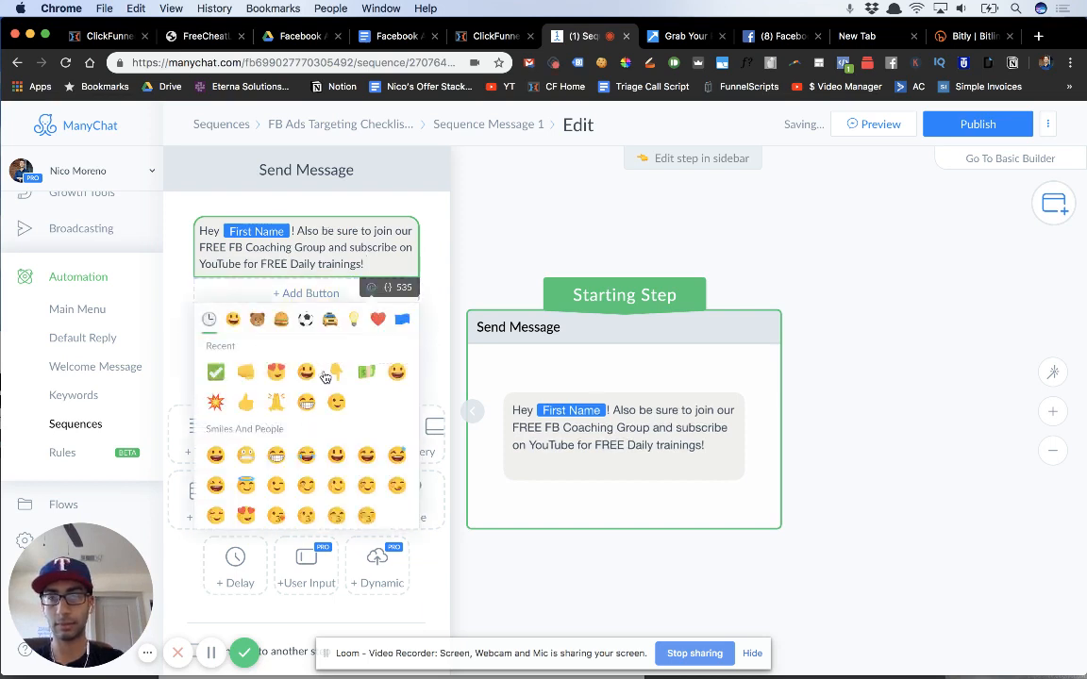
{"action": "left_click", "coordinate": [306, 372]}
{"action": "left_click", "coordinate": [390, 270]}
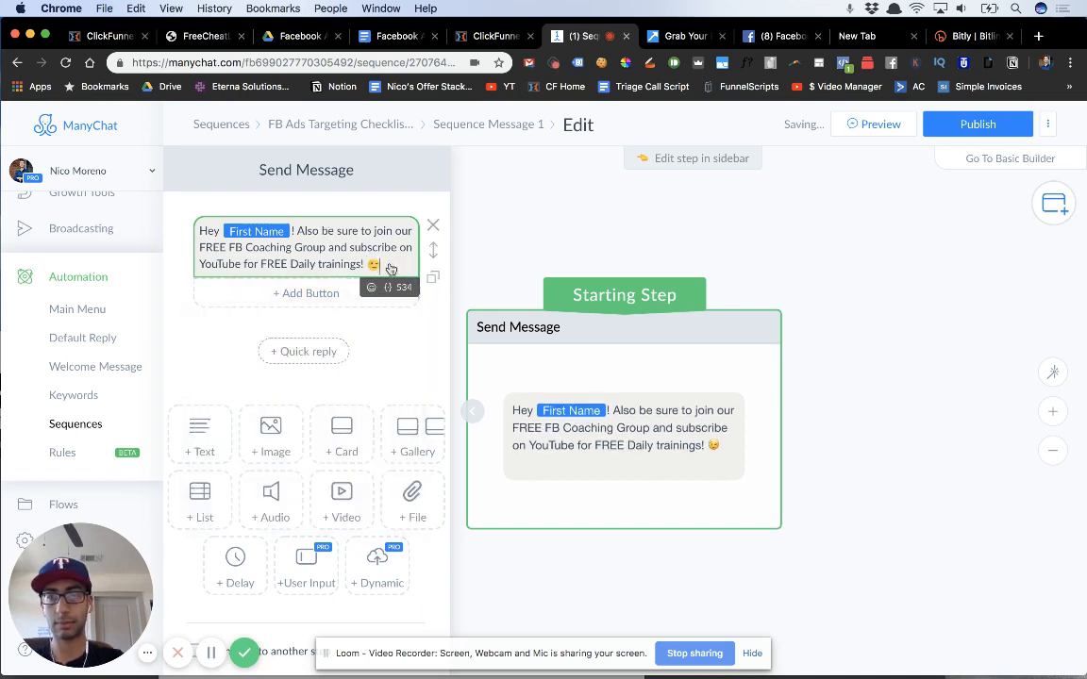
Close the message with a separate paragraph "See you there!" followed by a grinning-face emoji and two pointing-down emojis
{"action": "key", "text": "Return"}
{"action": "key", "text": "Return"}
{"action": "type", "text": "S"}
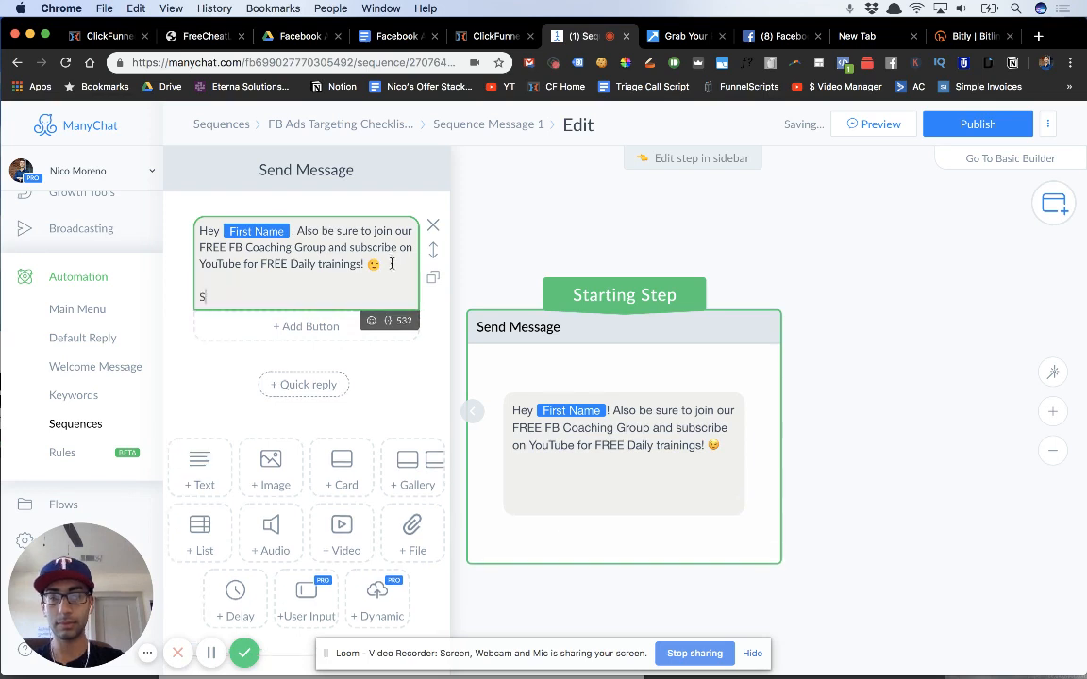
{"action": "type", "text": "ee you there!"}
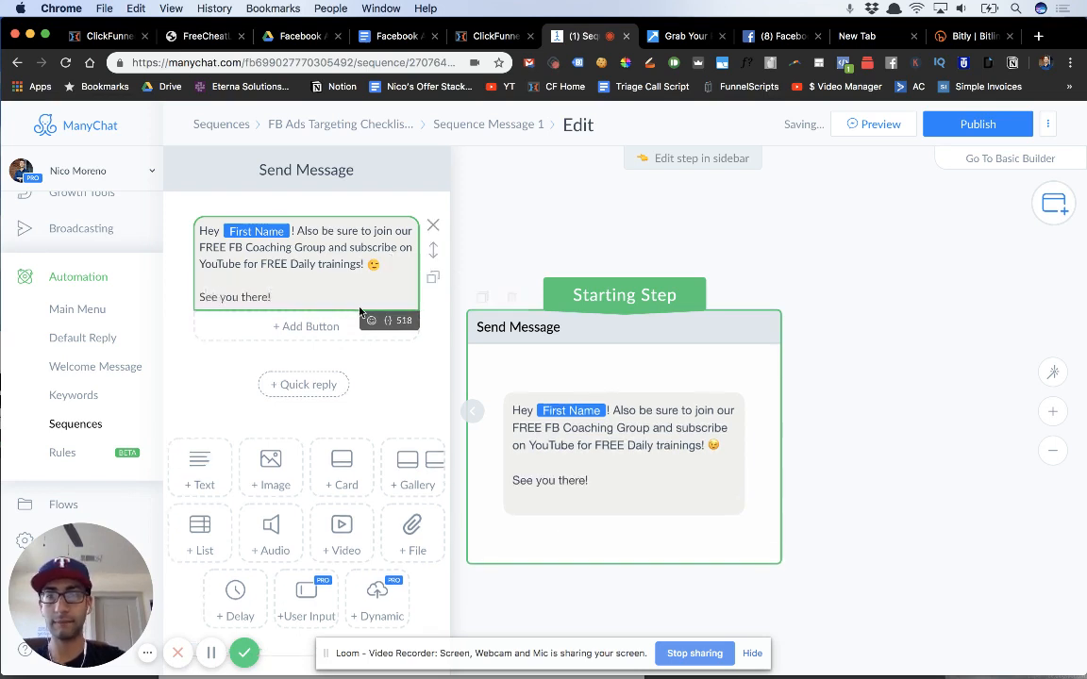
{"action": "left_click", "coordinate": [372, 323]}
{"action": "left_click", "coordinate": [338, 403]}
{"action": "left_click", "coordinate": [364, 403]}
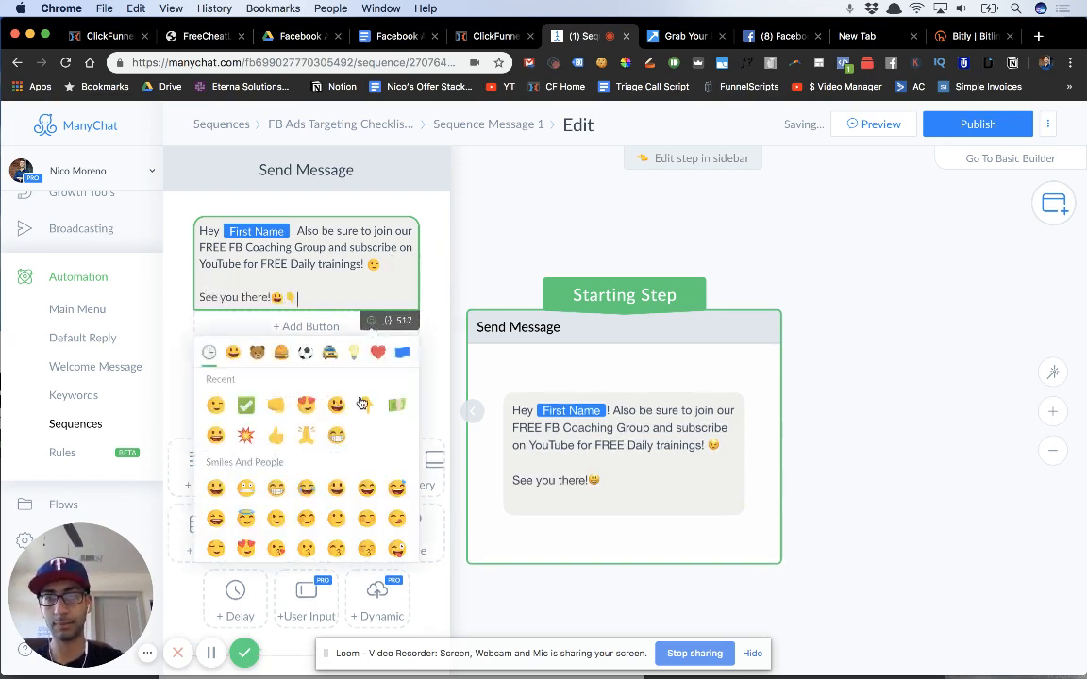
{"action": "left_click", "coordinate": [363, 403]}
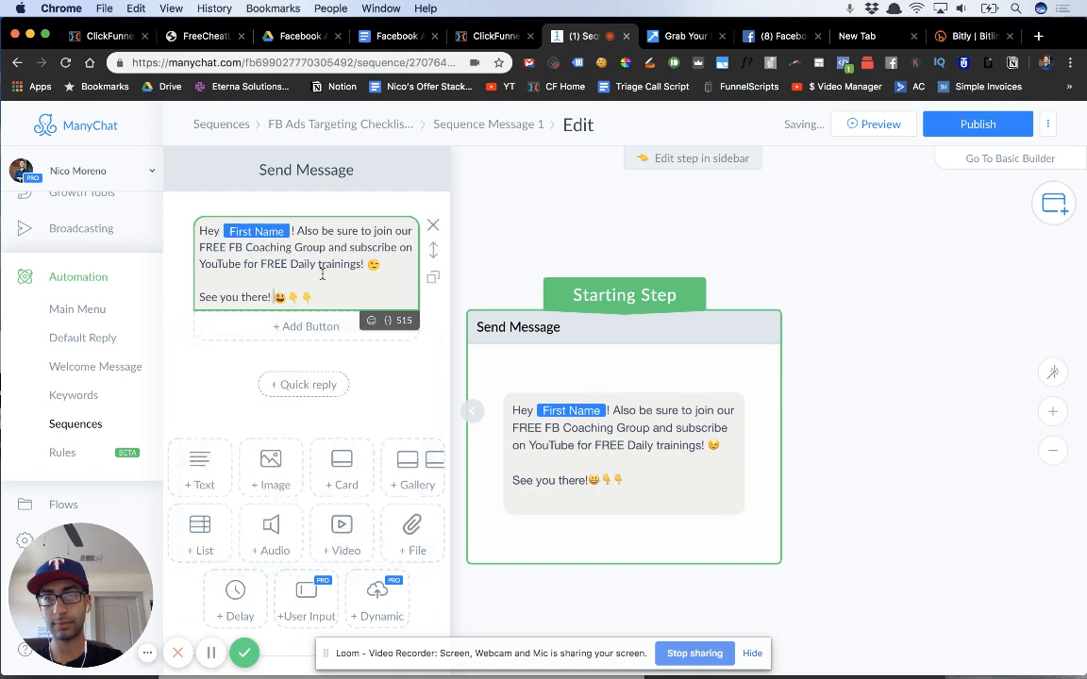
Add a button to the message text and title it "Join FB GROUP"
{"action": "left_click", "coordinate": [316, 326]}
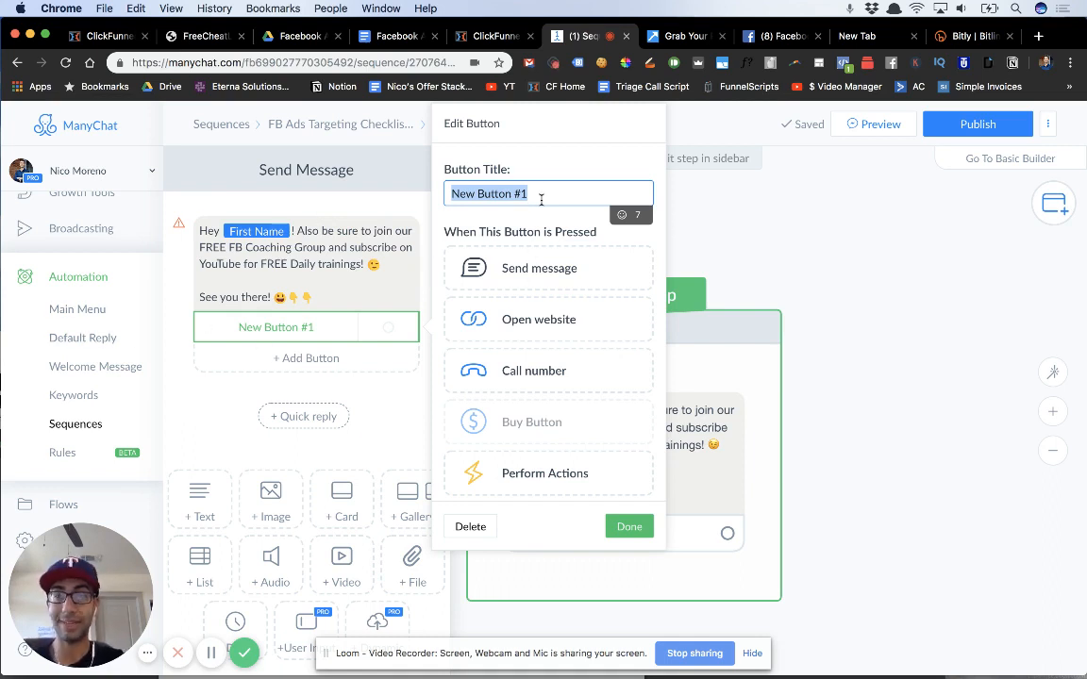
{"action": "type", "text": "F"}
{"action": "key", "text": "BackSpace"}
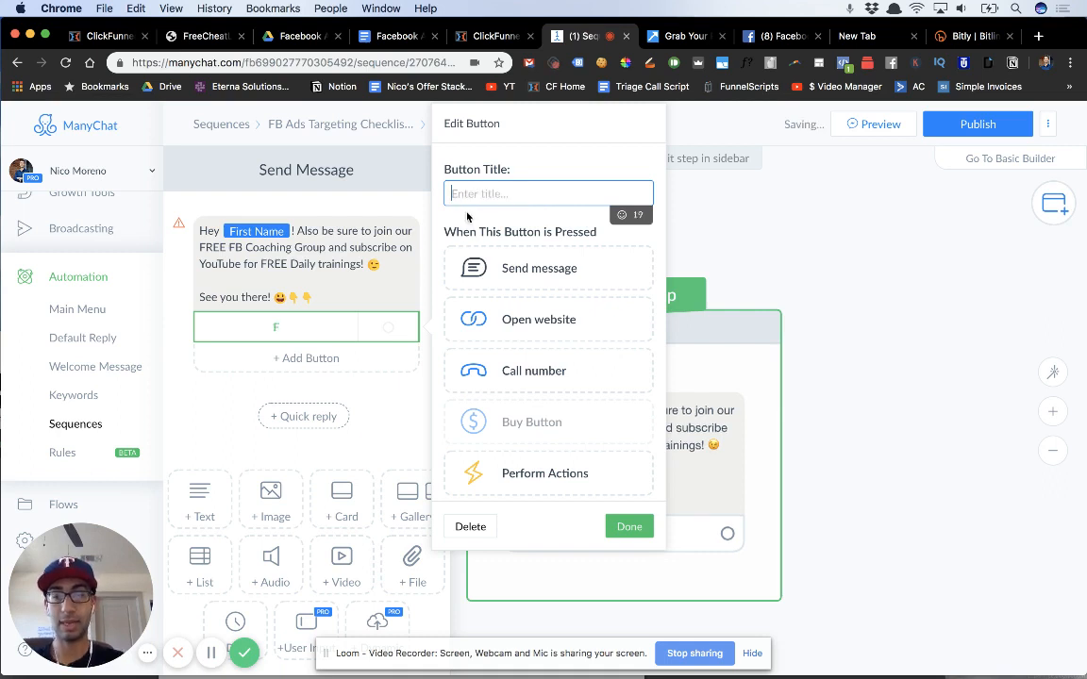
{"action": "type", "text": "Join FB "}
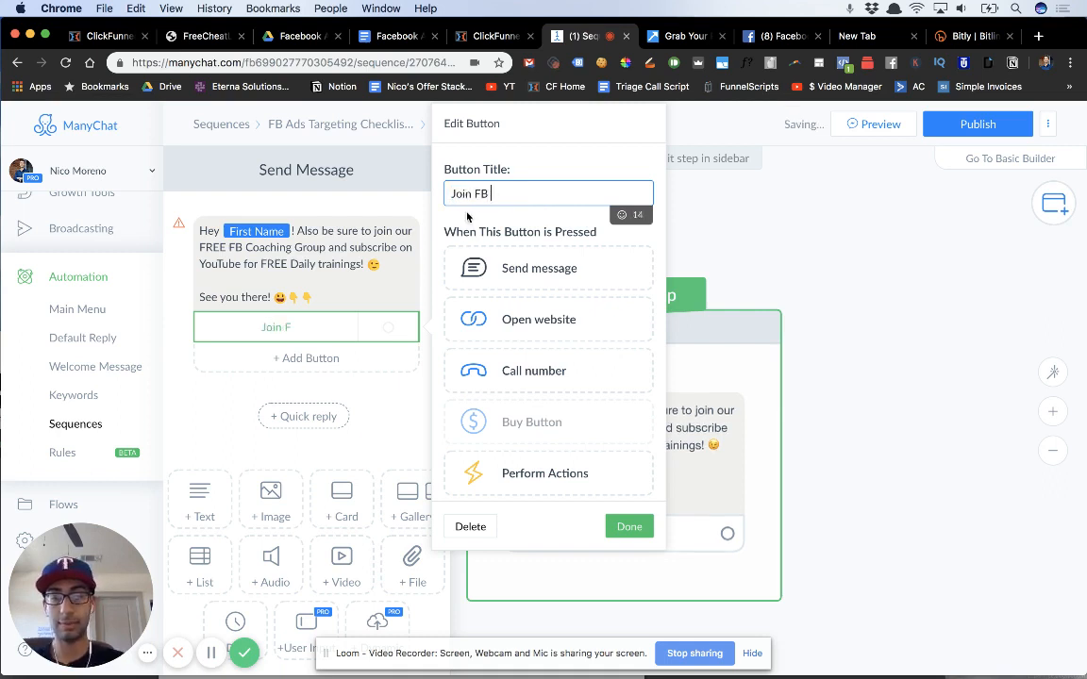
{"action": "type", "text": "GROUP"}
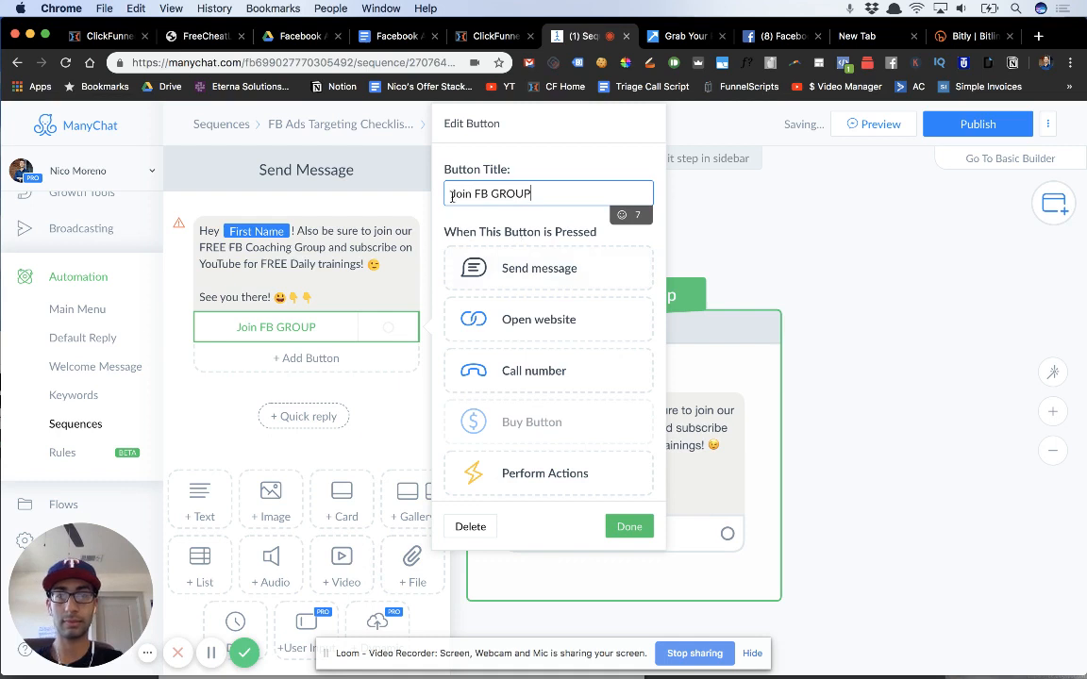
Insert a pointing-right emoji before "Join FB GROUP" in the title and make the button open a website
{"action": "left_click", "coordinate": [625, 214]}
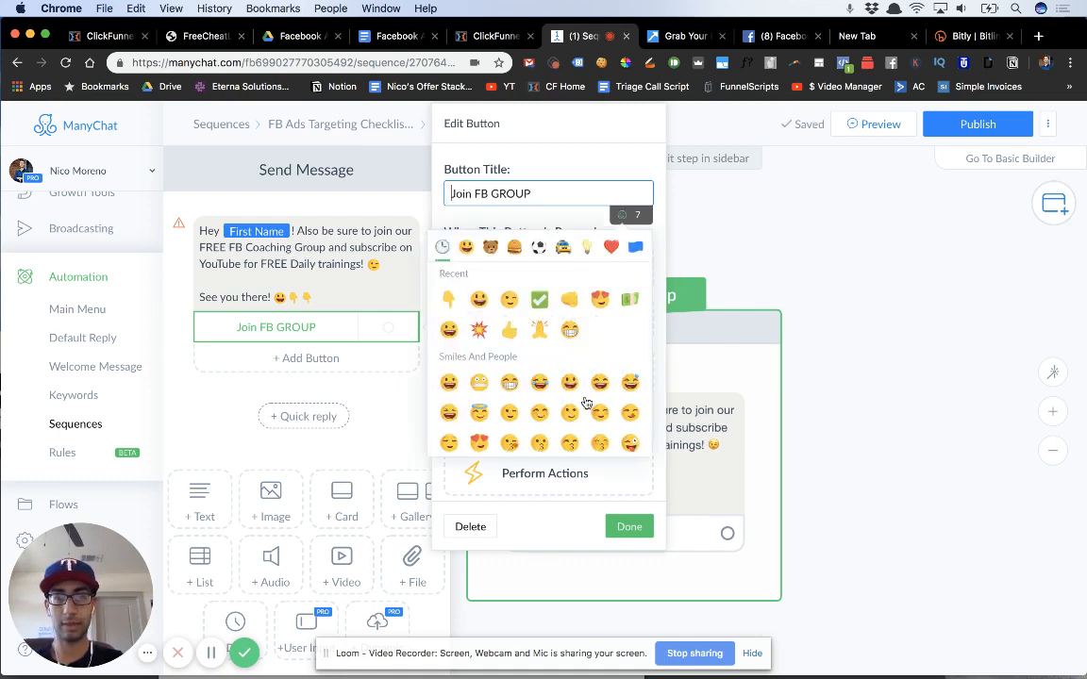
{"action": "scroll", "coordinate": [592, 406], "scroll_direction": "down", "scroll_amount": 10}
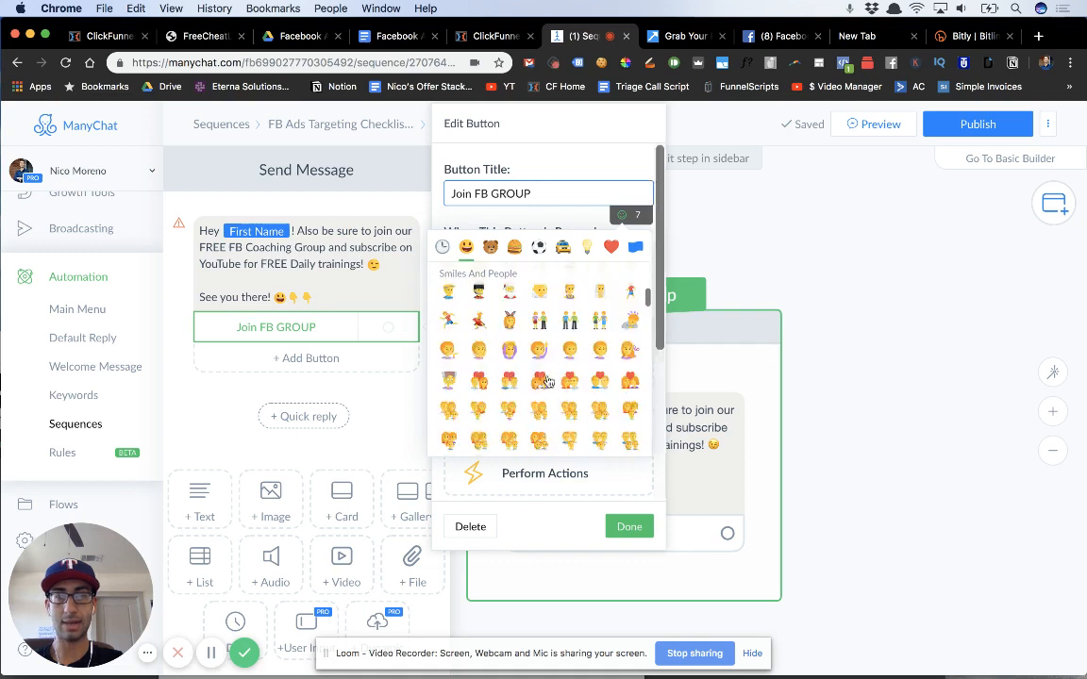
{"action": "scroll", "coordinate": [567, 328], "scroll_direction": "up", "scroll_amount": 5}
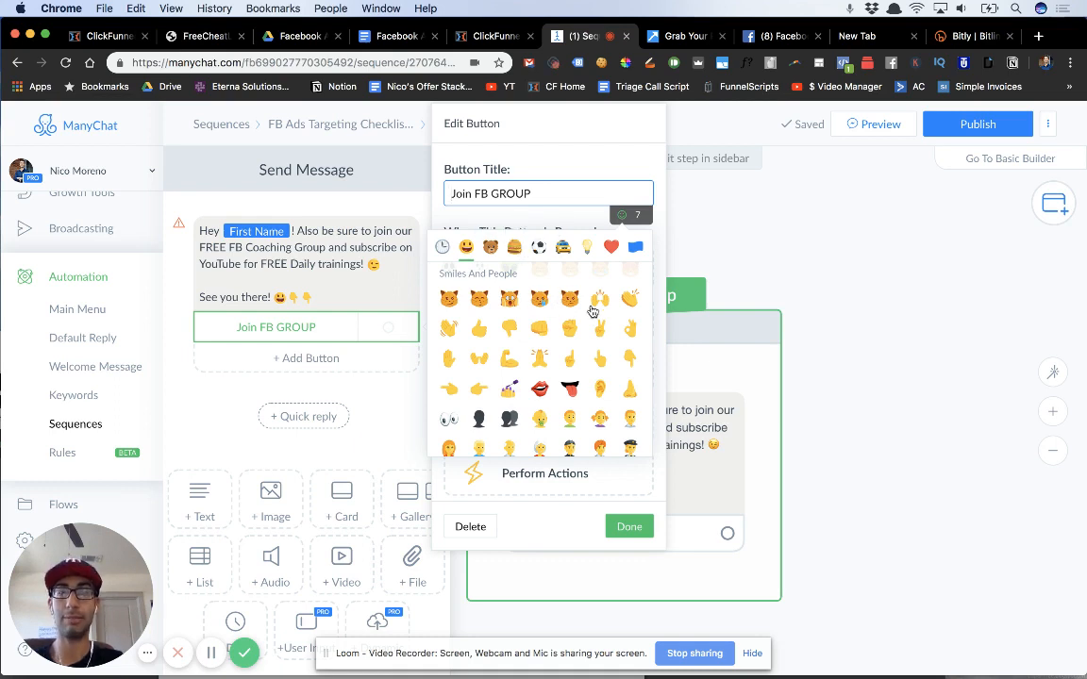
{"action": "left_click", "coordinate": [479, 382]}
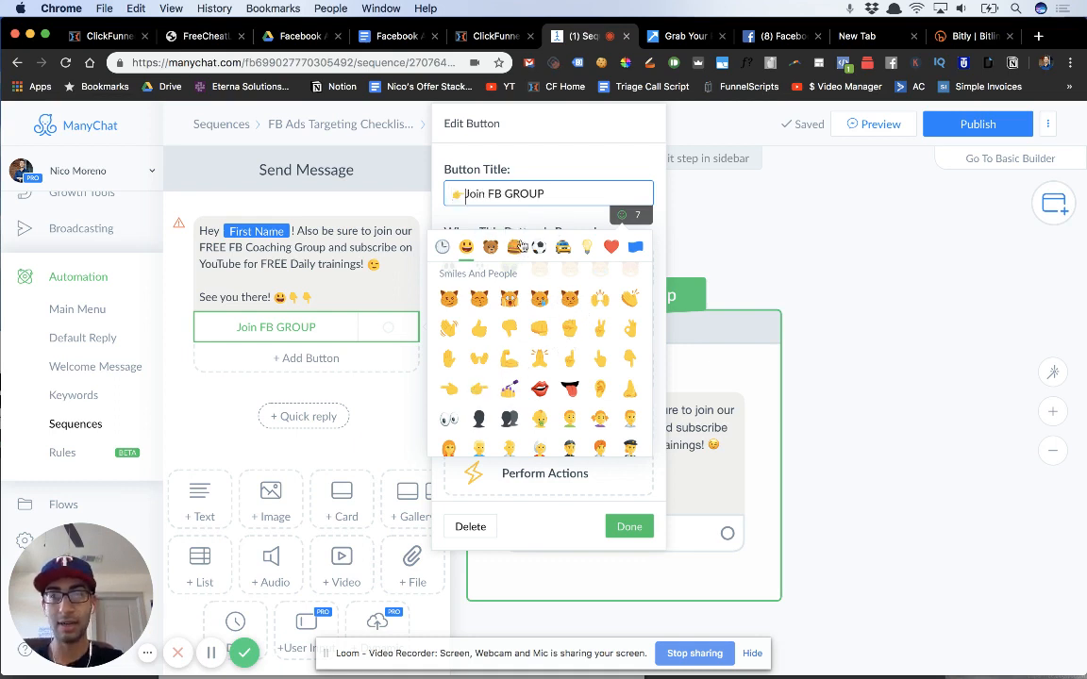
{"action": "left_click", "coordinate": [466, 193]}
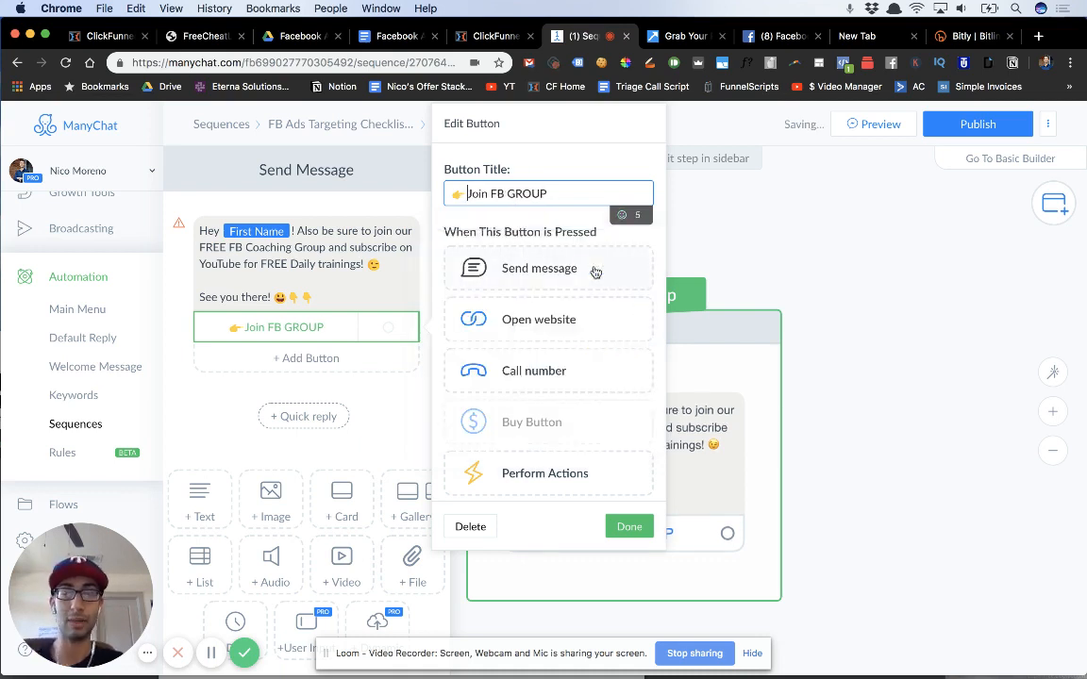
{"action": "left_click", "coordinate": [595, 335]}
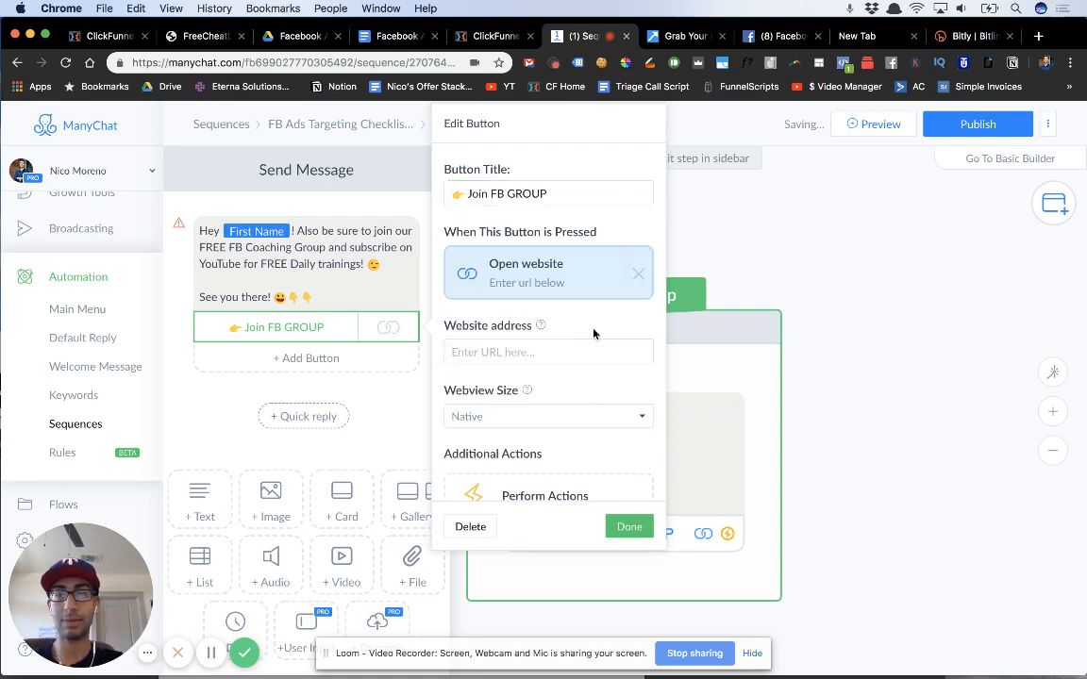
Switch to Facebook and copy the web address of the "Chatbots, Funnels, and Webinars for Entrepreneurs" group
{"action": "left_click", "coordinate": [777, 36]}
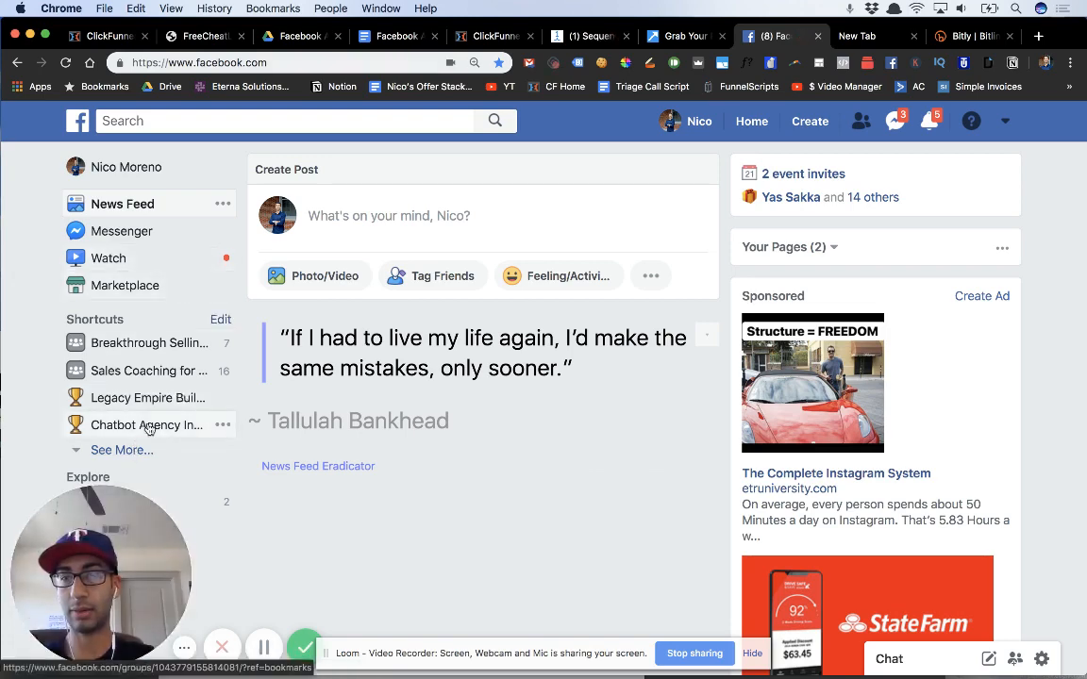
{"action": "scroll", "coordinate": [132, 451], "scroll_direction": "down", "scroll_amount": 1}
{"action": "left_click", "coordinate": [123, 451]}
{"action": "scroll", "coordinate": [173, 441], "scroll_direction": "down", "scroll_amount": 4}
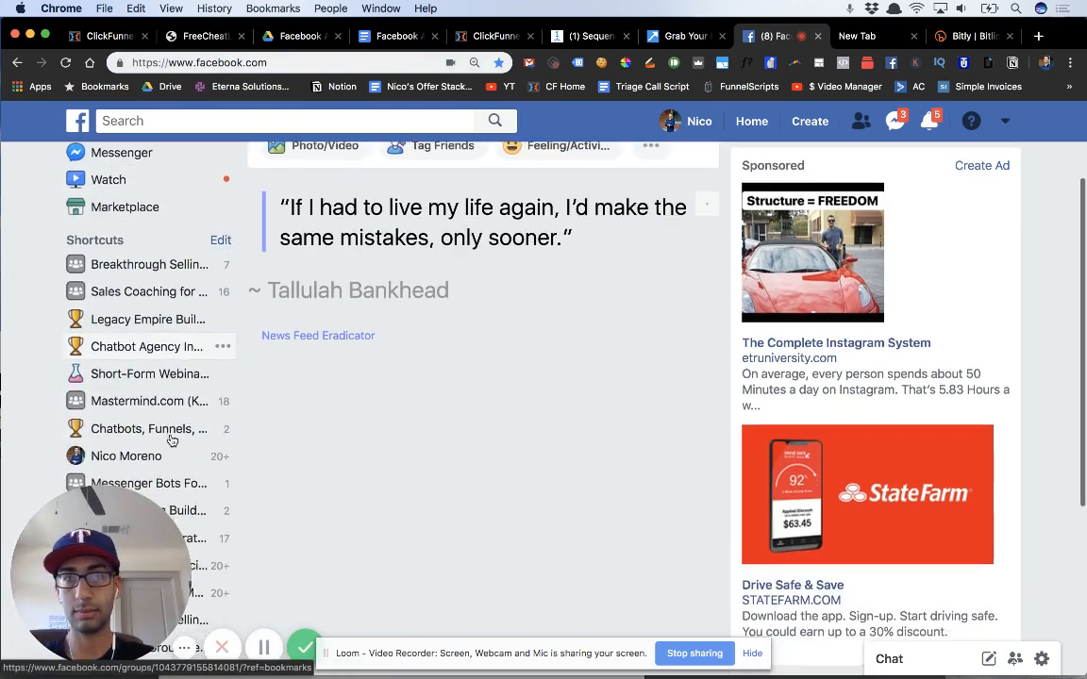
{"action": "left_click", "coordinate": [165, 340]}
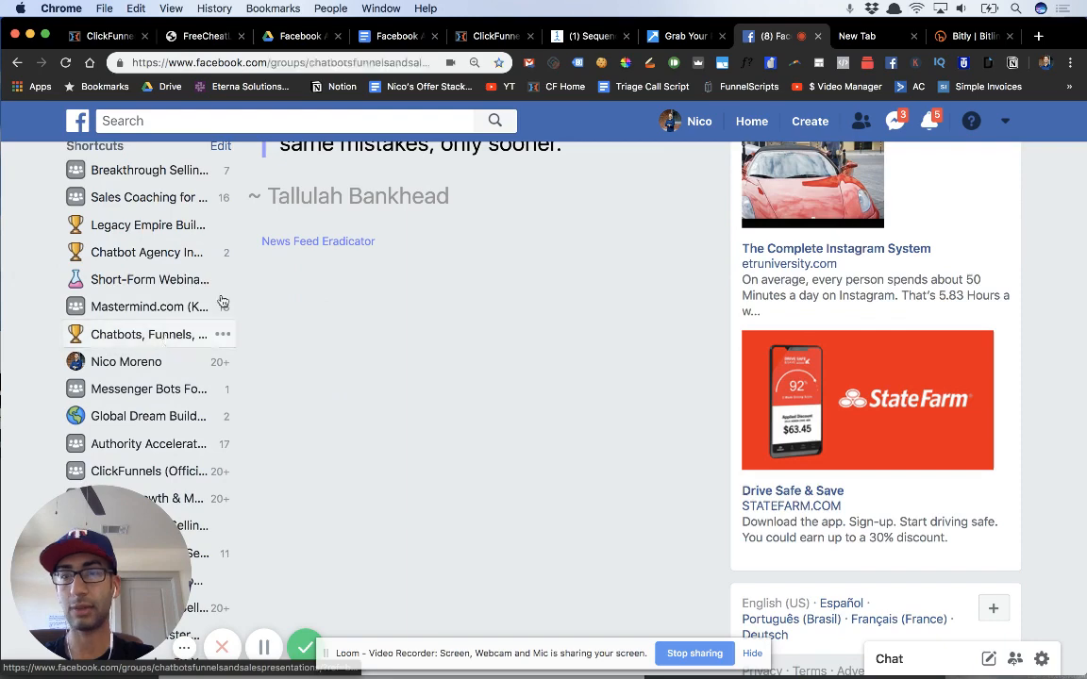
{"action": "left_click", "coordinate": [430, 61]}
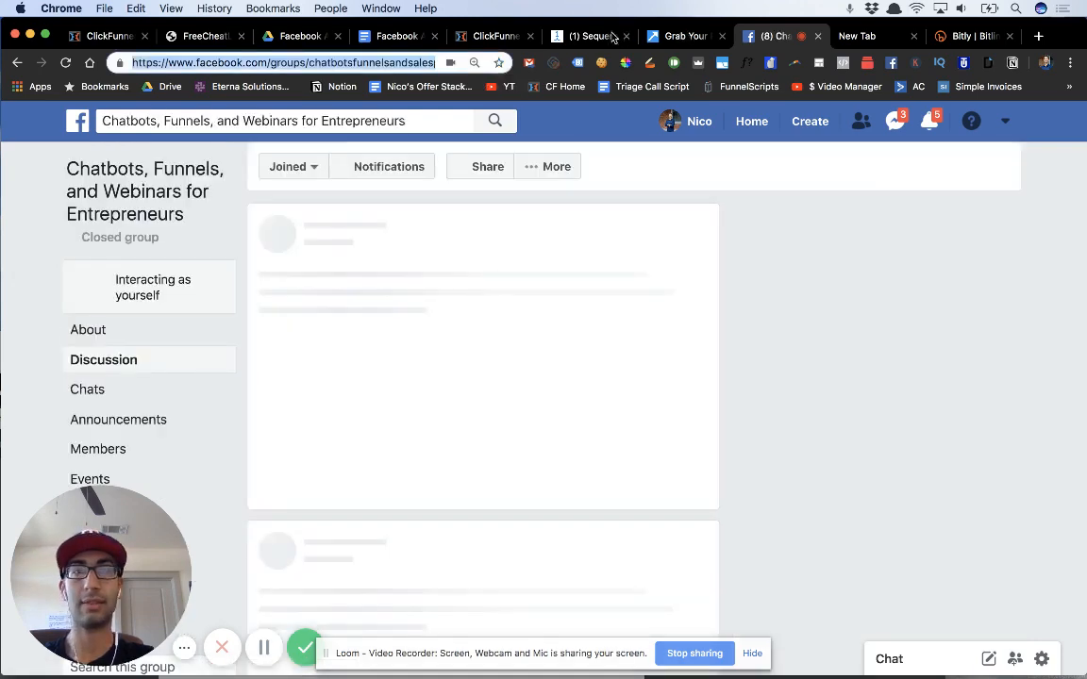
{"action": "left_click", "coordinate": [684, 36]}
{"action": "left_click", "coordinate": [594, 36]}
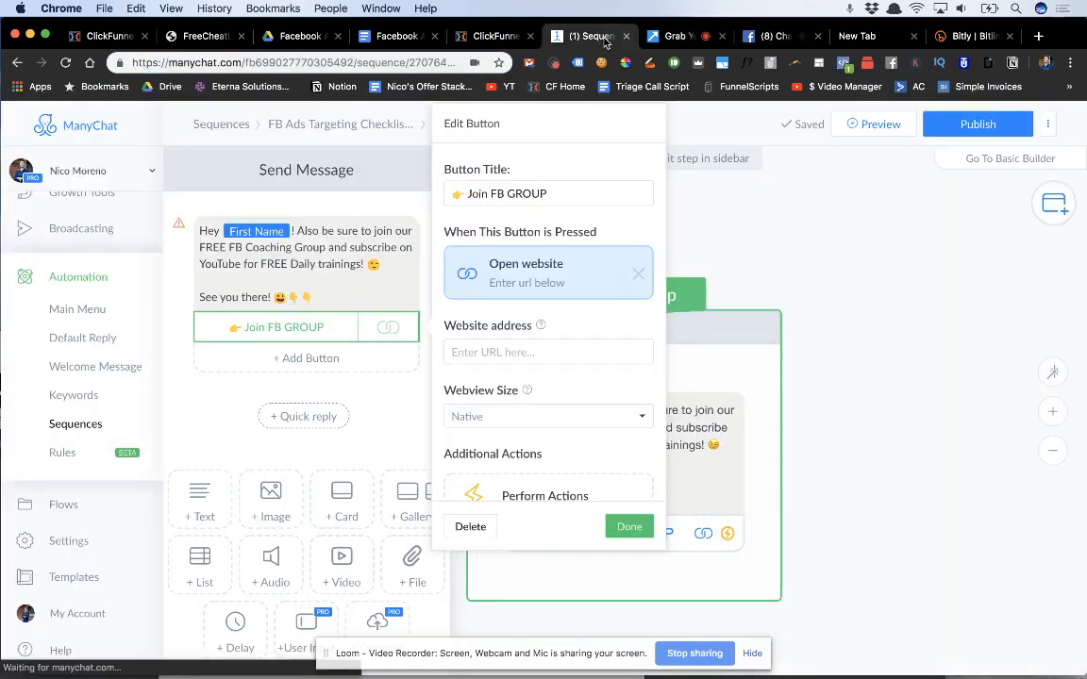
{"action": "left_click", "coordinate": [529, 352]}
{"action": "type", "text": "https://www.facebook.com/groups/chatbotsfunnelsandsalespresentations/"}
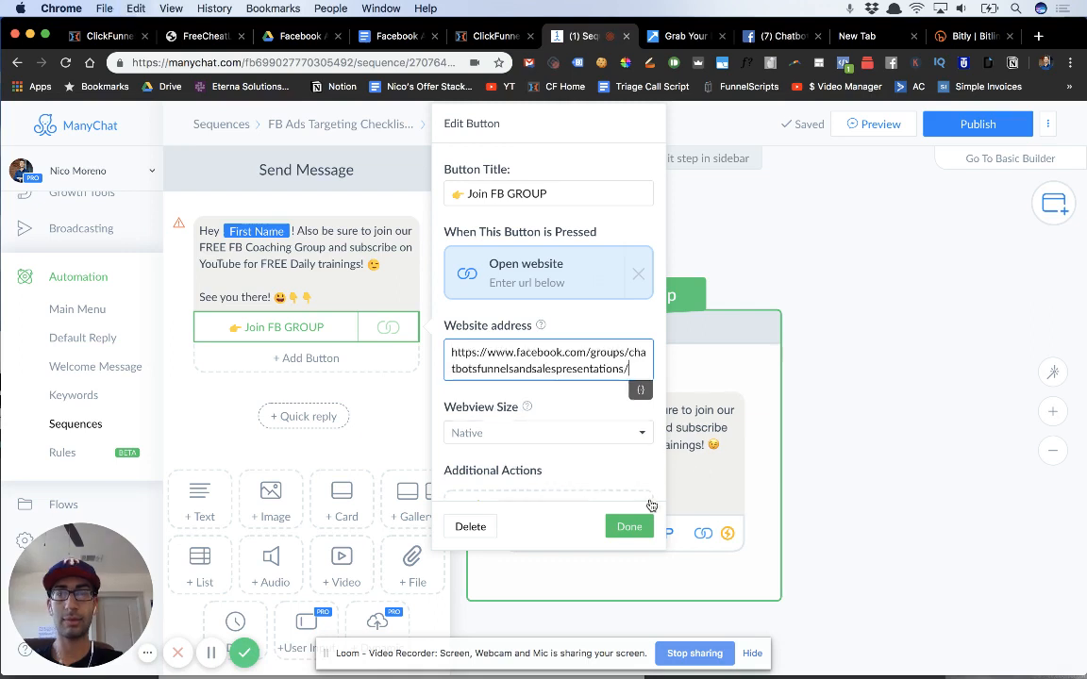
{"action": "left_click", "coordinate": [631, 527]}
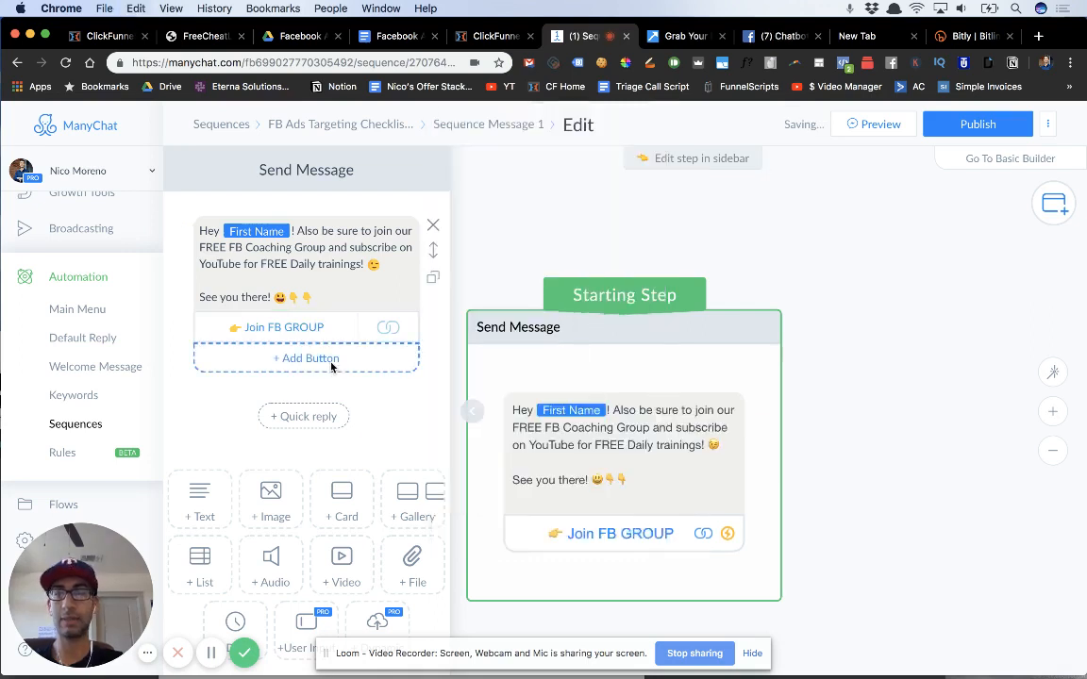
Add a second button below the group button and title it "Subscribe on YouTube"
{"action": "left_click", "coordinate": [331, 359]}
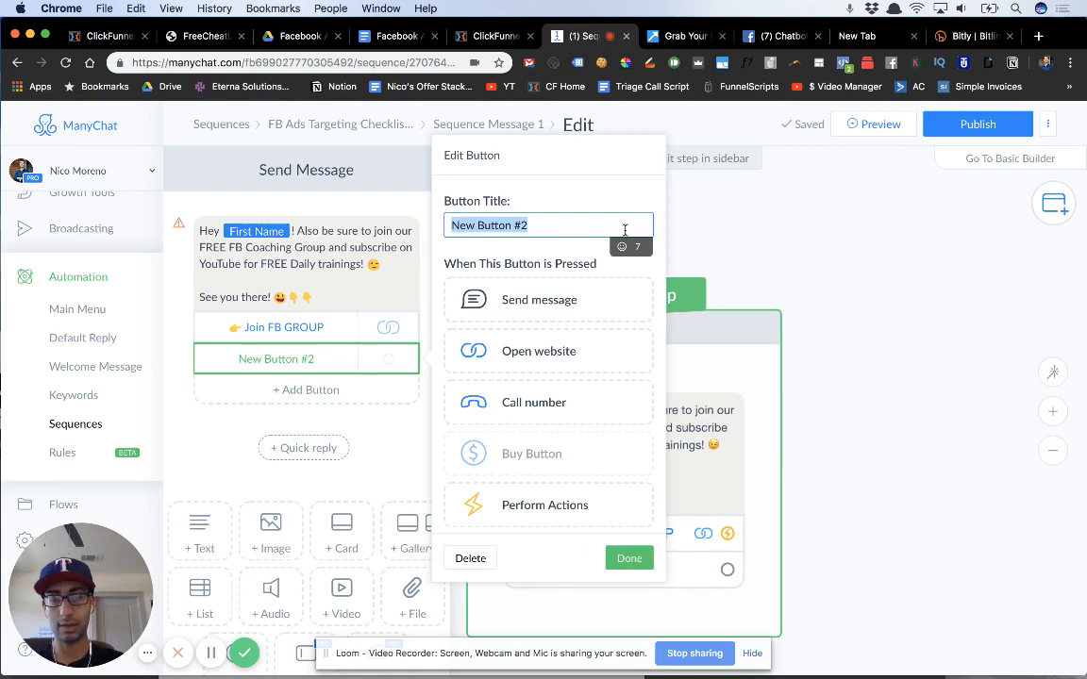
{"action": "type", "text": "Su"}
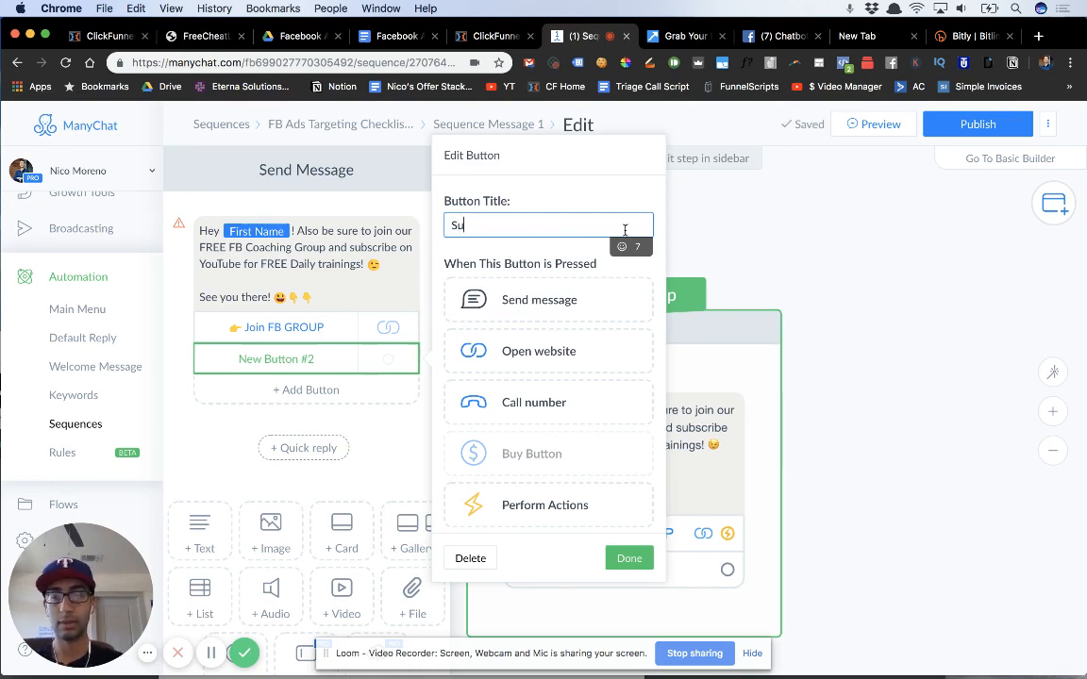
{"action": "type", "text": "bb"}
{"action": "key", "text": "BackSpace"}
{"action": "type", "text": "s"}
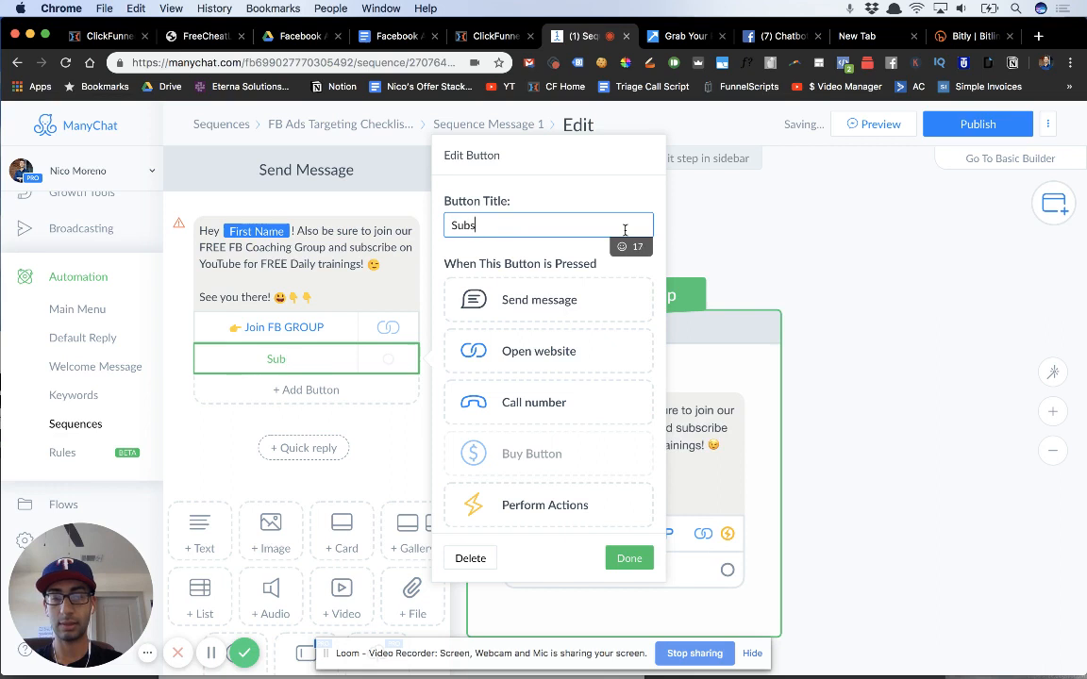
{"action": "type", "text": "cribe on "}
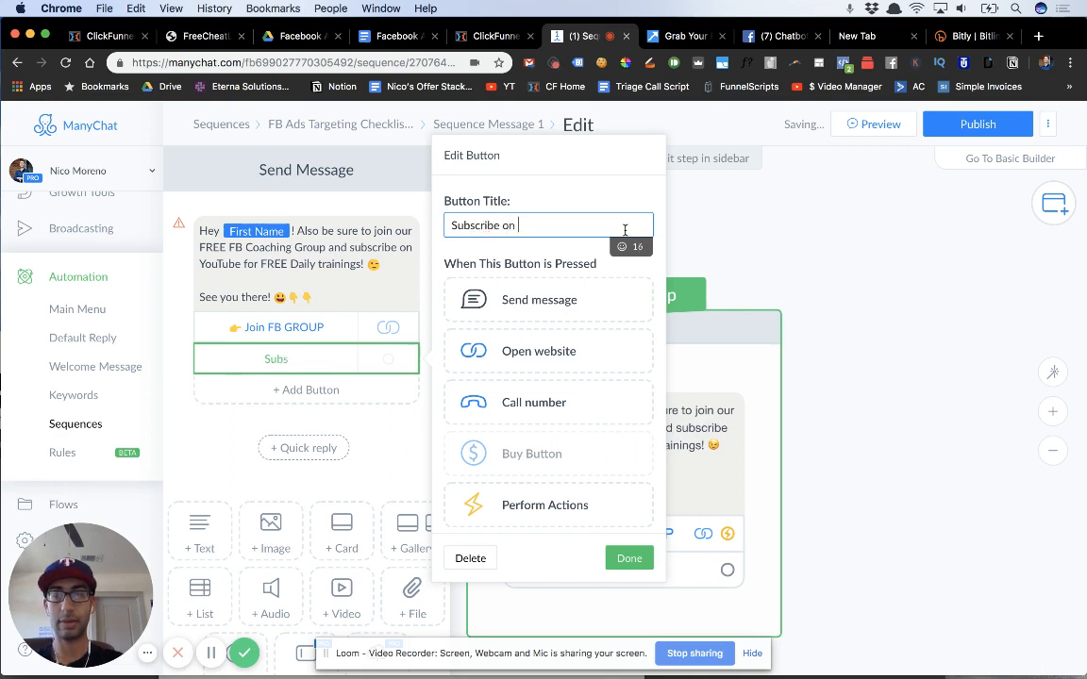
{"action": "type", "text": "YouTube"}
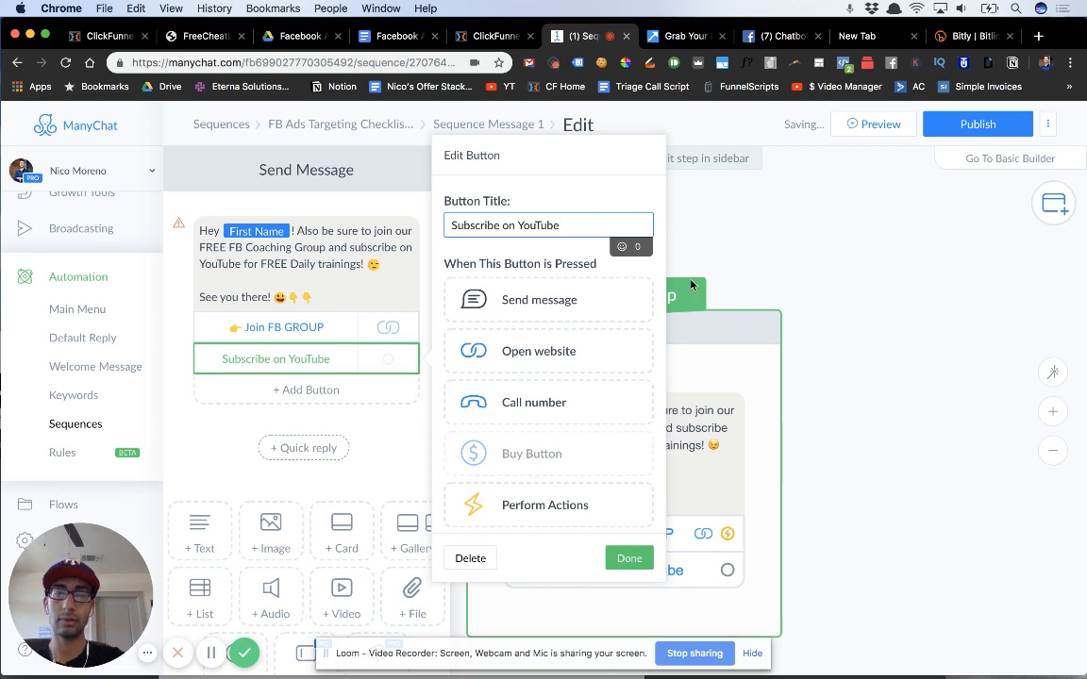
Shorten the second button's title to "Sub on YouTube" and put a pointing-right emoji in front of it
{"action": "left_click_drag", "start_coordinate": [471, 226], "coordinate": [500, 226]}
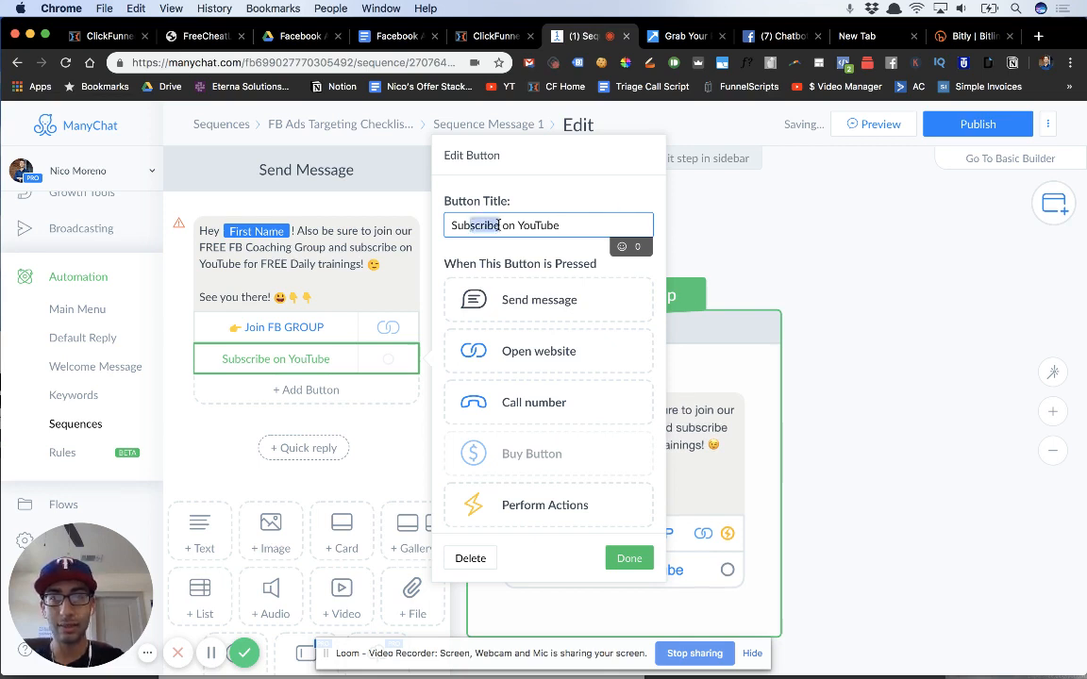
{"action": "key", "text": "BackSpace"}
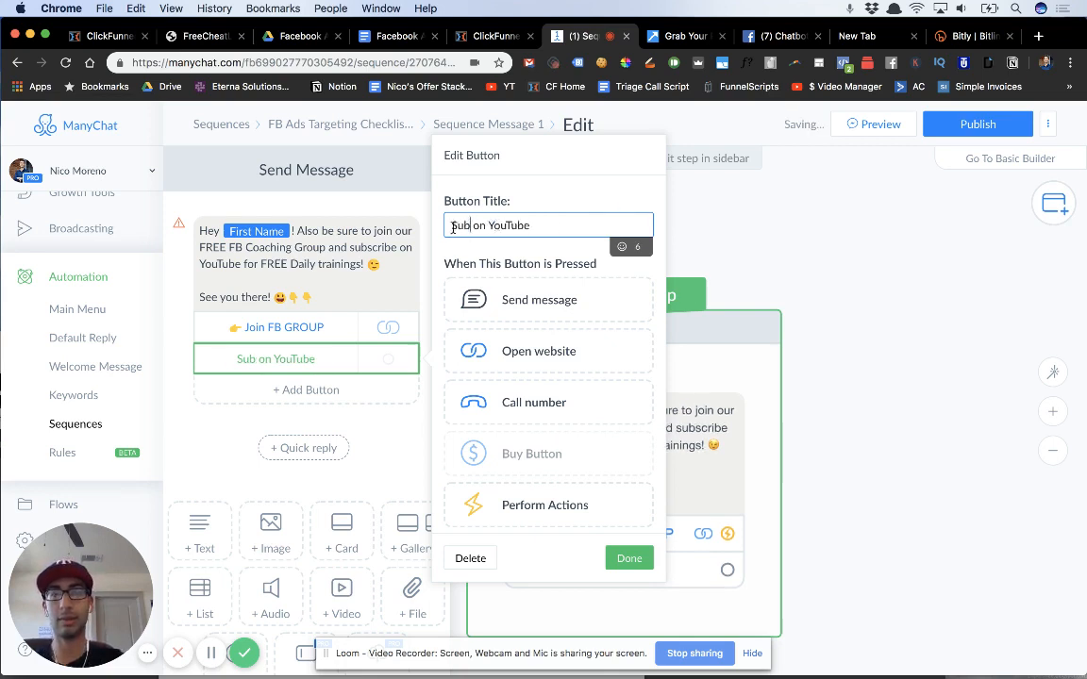
{"action": "left_click", "coordinate": [622, 246]}
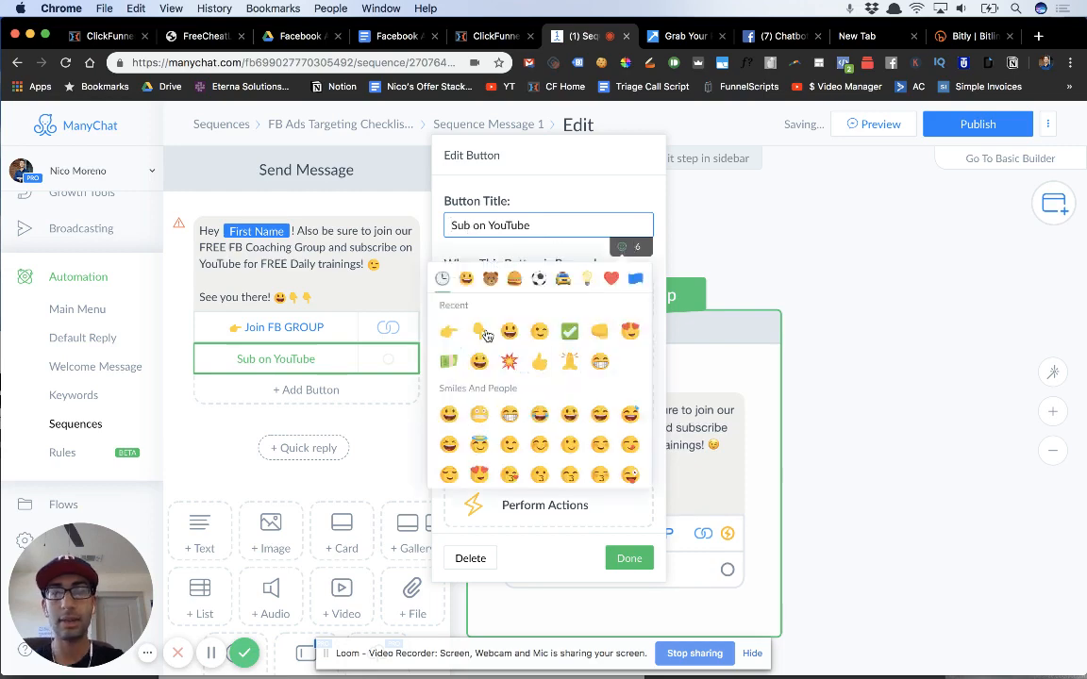
{"action": "left_click", "coordinate": [454, 332]}
{"action": "left_click", "coordinate": [563, 218]}
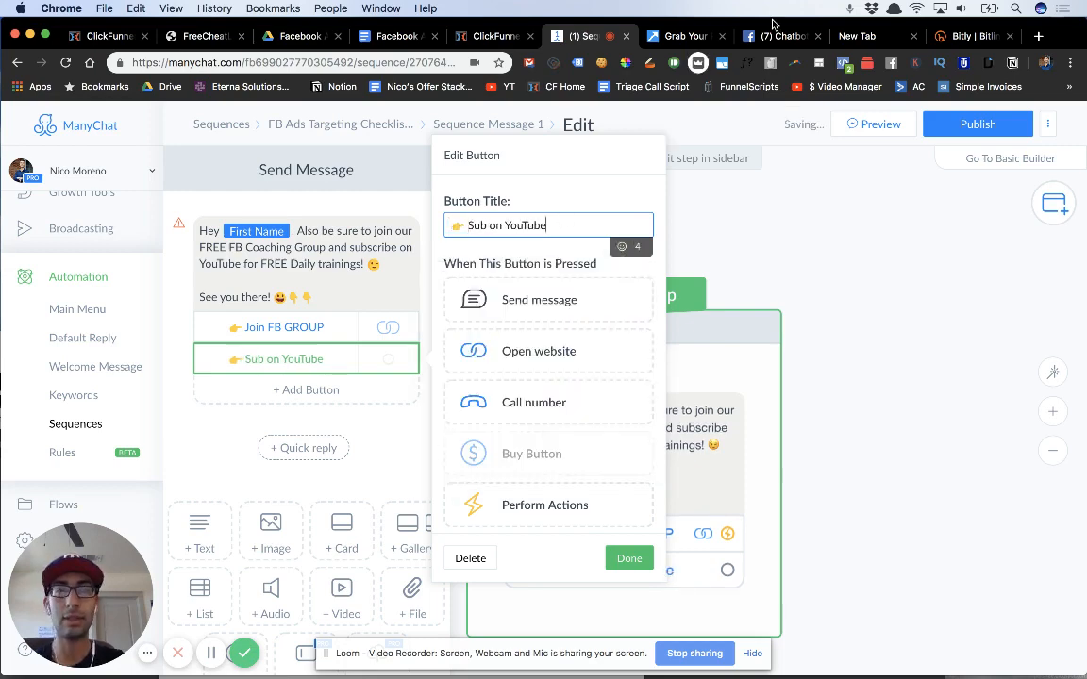
Copy the bit.ly/nicoYouTube link from the open New Tab page's address
{"action": "left_click", "coordinate": [860, 38]}
{"action": "left_click", "coordinate": [333, 63]}
{"action": "key", "text": "cmd+c"}
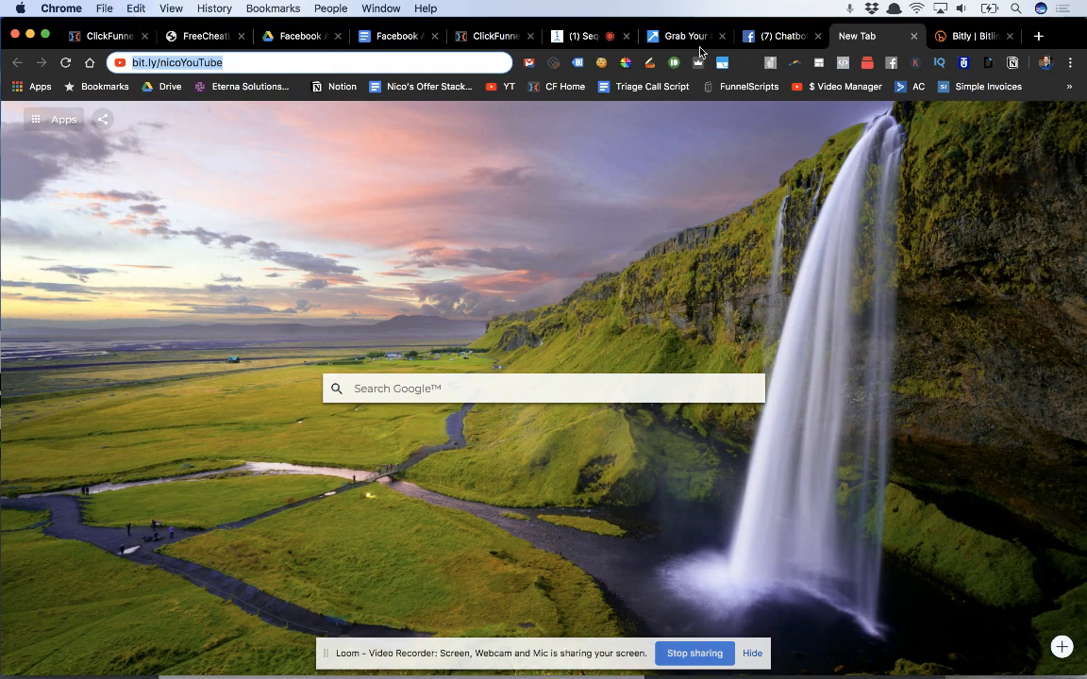
Return to ManyChat, make the "Sub on YouTube" button open the copied bit.ly/nicoYouTube link, and publish the sequence message
{"action": "left_click", "coordinate": [586, 41]}
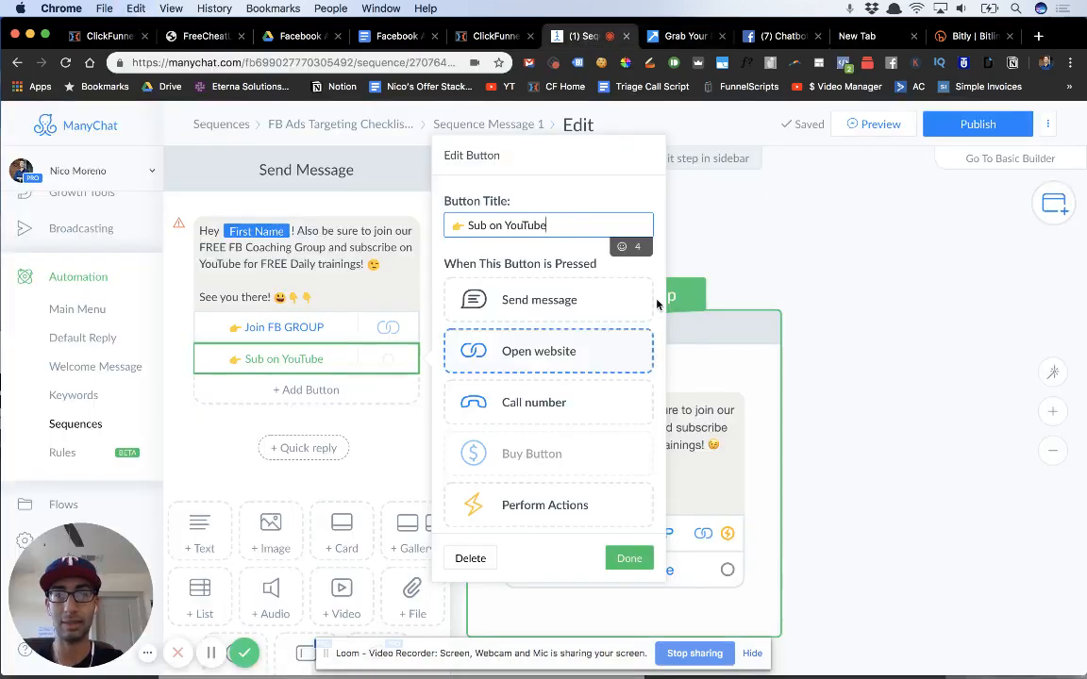
{"action": "left_click", "coordinate": [544, 350]}
{"action": "left_click", "coordinate": [534, 383]}
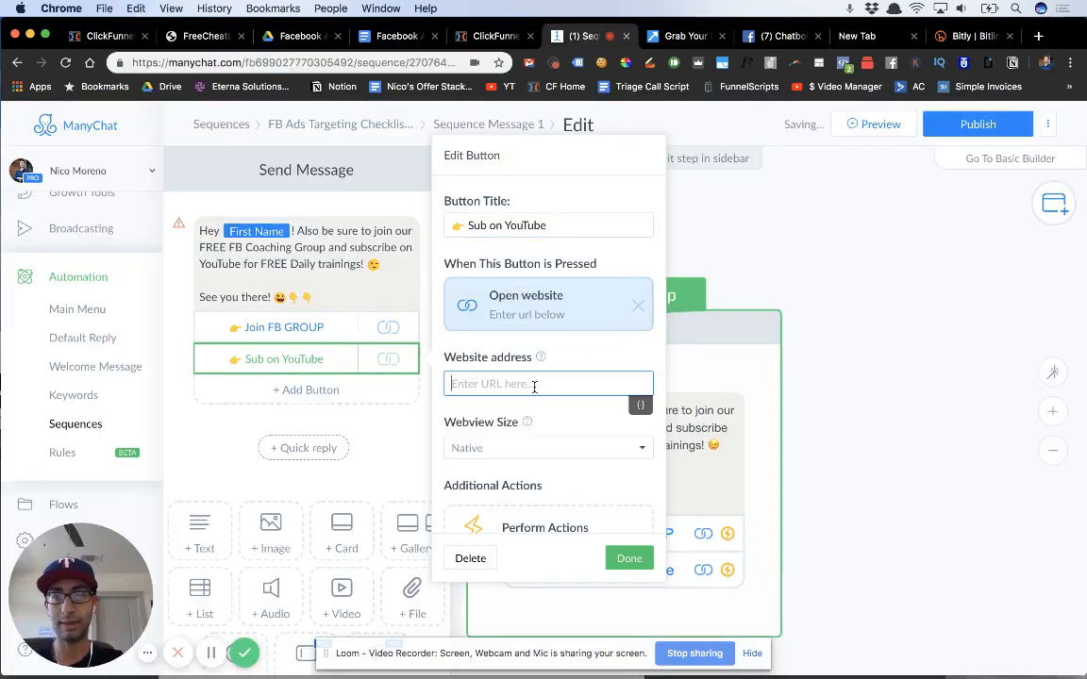
{"action": "key", "text": "cmd+v"}
{"action": "left_click", "coordinate": [642, 559]}
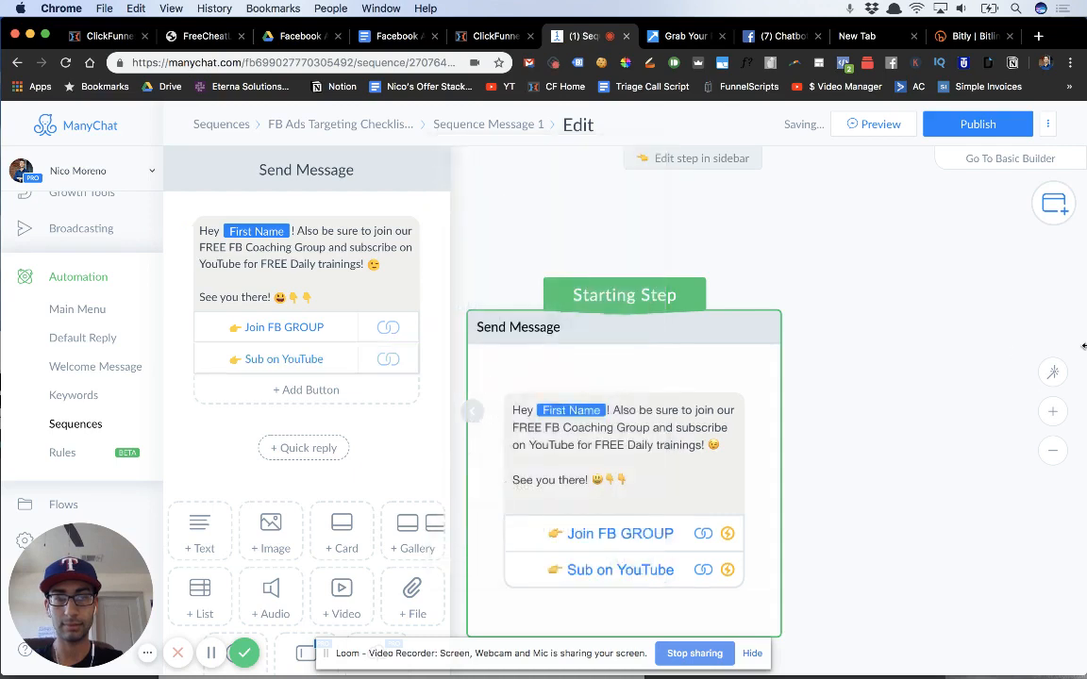
{"action": "left_click", "coordinate": [998, 126]}
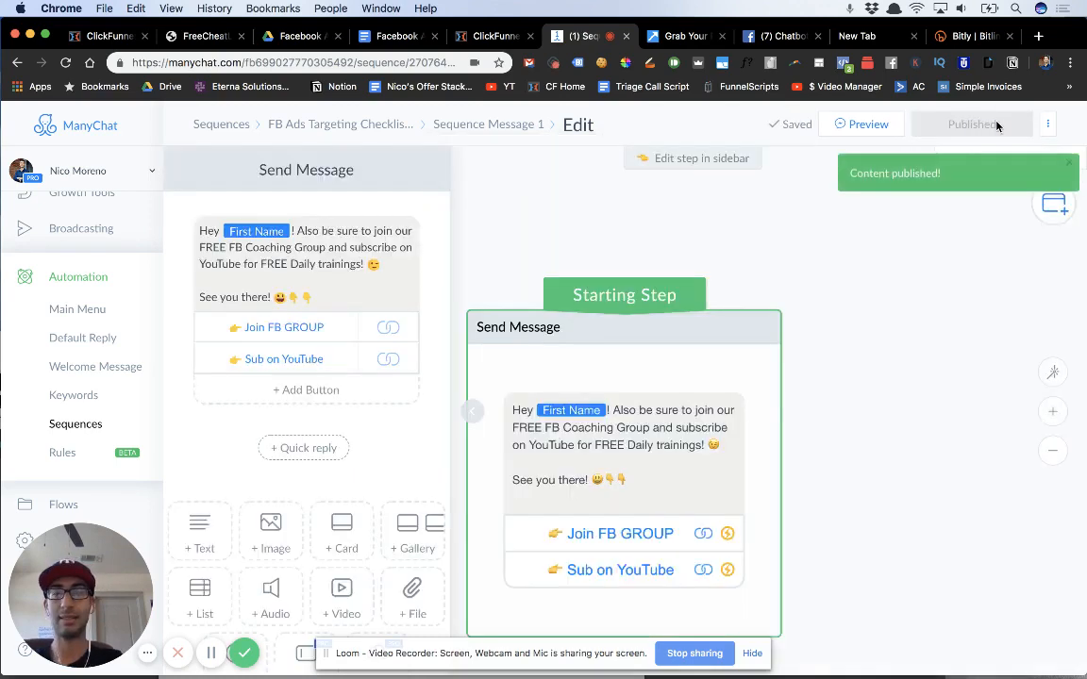
Activate Sequence Message 1 in the FB Ads Targeting Checklist Following sequence and rename it "Sub on YouTube and Join FB Group"
{"action": "left_click", "coordinate": [358, 132]}
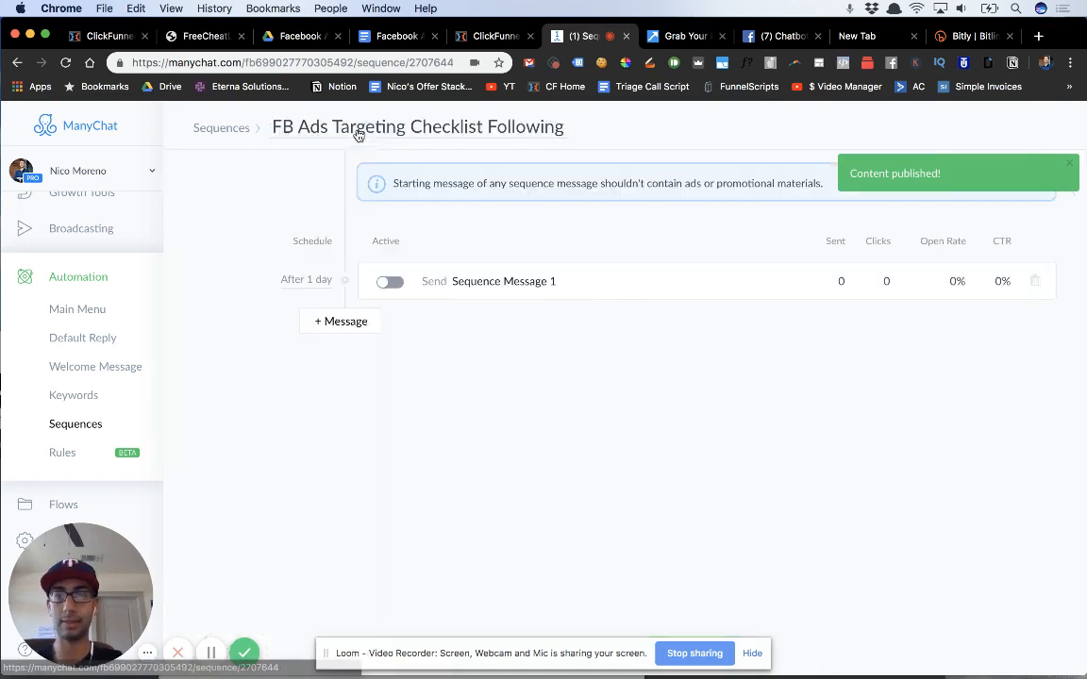
{"action": "left_click", "coordinate": [391, 283]}
{"action": "left_click", "coordinate": [532, 283]}
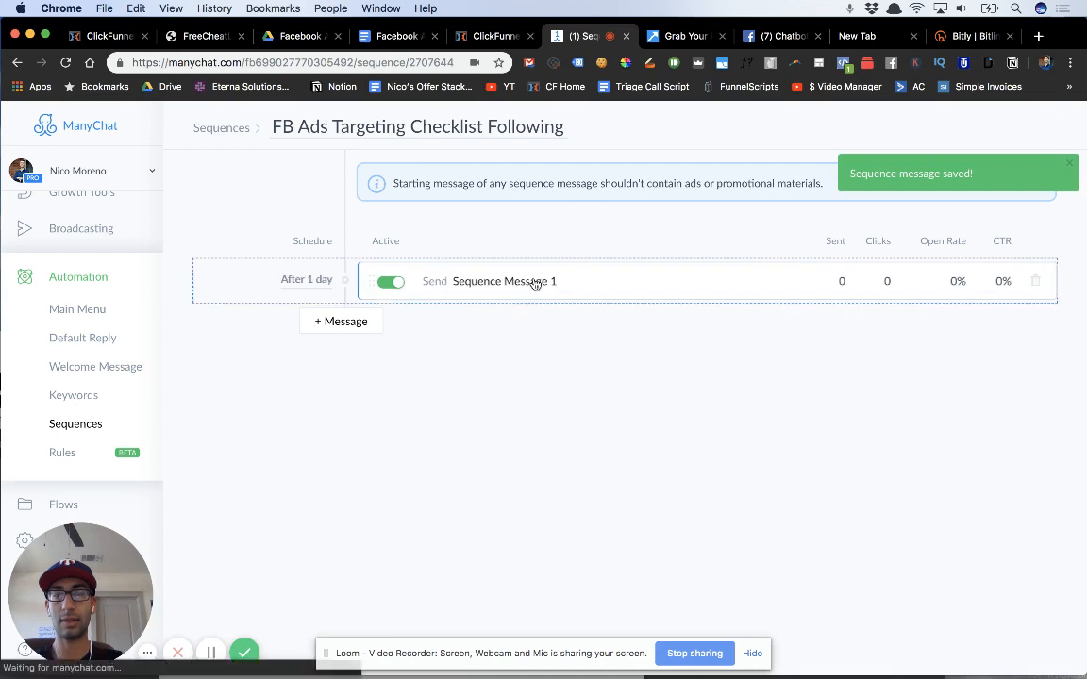
{"action": "left_click", "coordinate": [509, 124]}
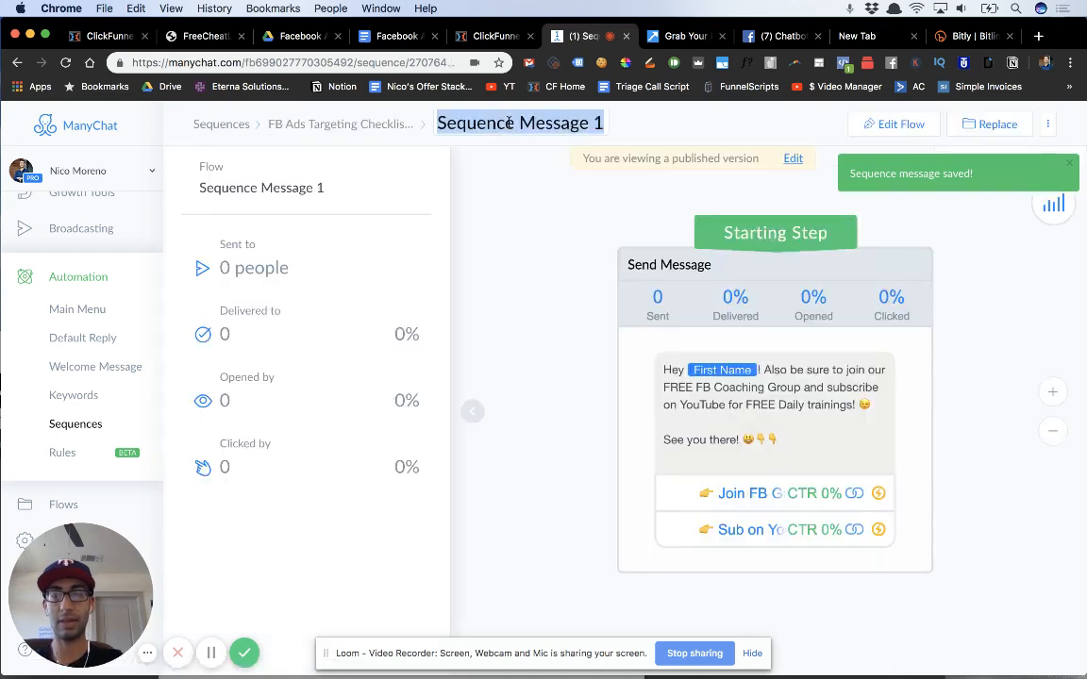
{"action": "type", "text": "Sub on You"}
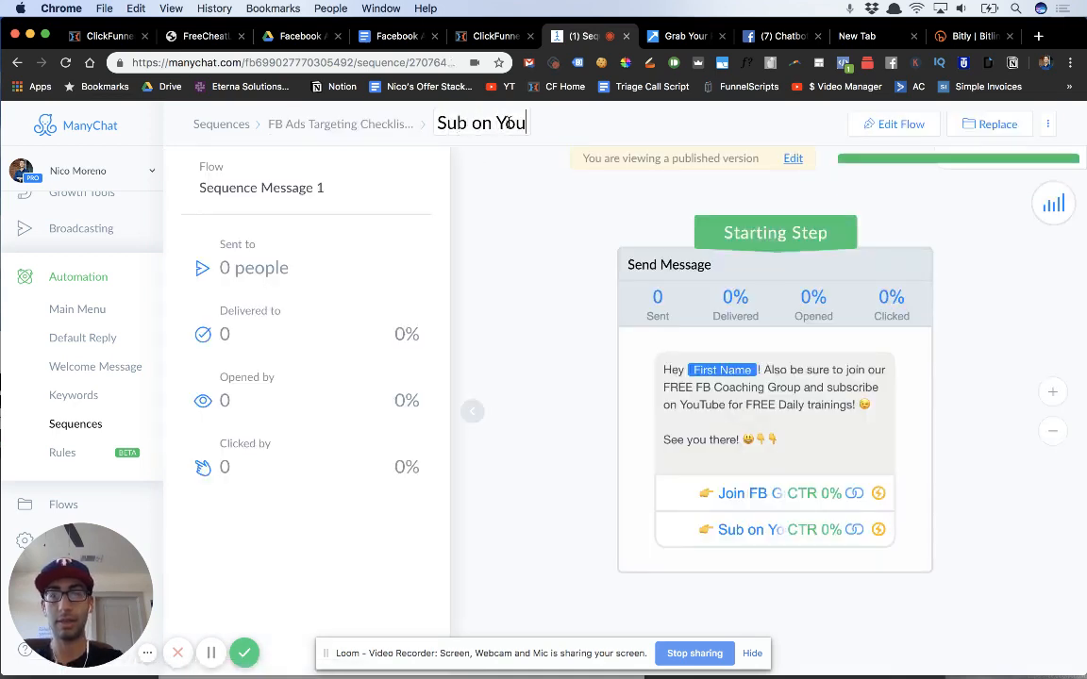
{"action": "type", "text": "Tube and Join FB Group"}
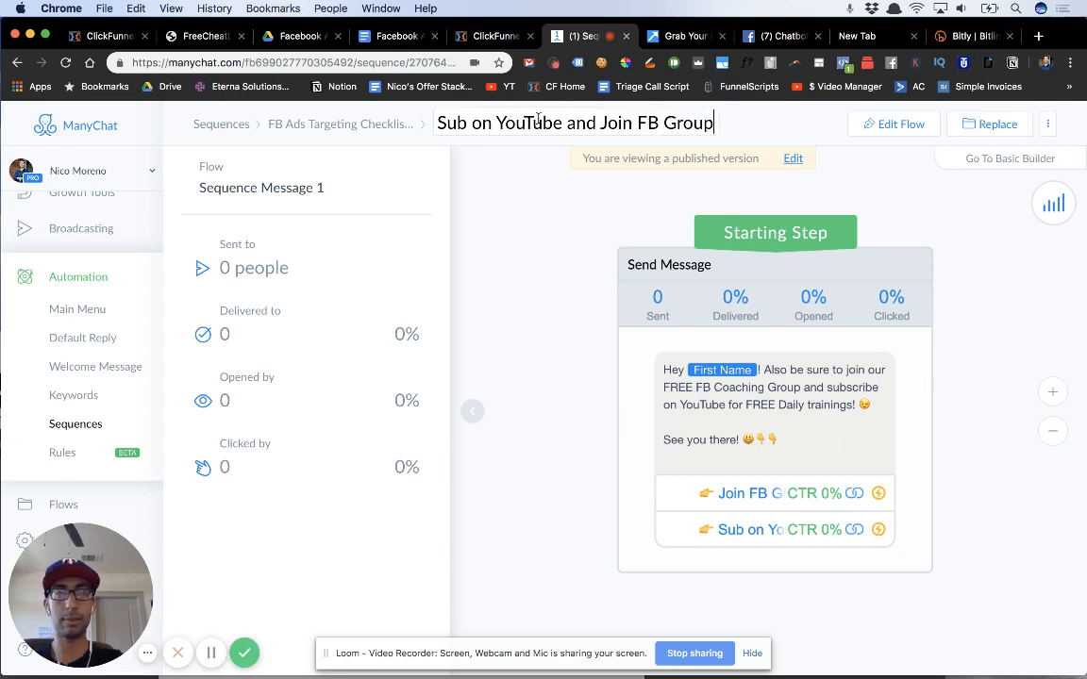
{"action": "left_click", "coordinate": [528, 206]}
Return to the sequence and schedule the message for 5 minutes after a user subscribes, saving the updated schedule
{"action": "left_click", "coordinate": [348, 127]}
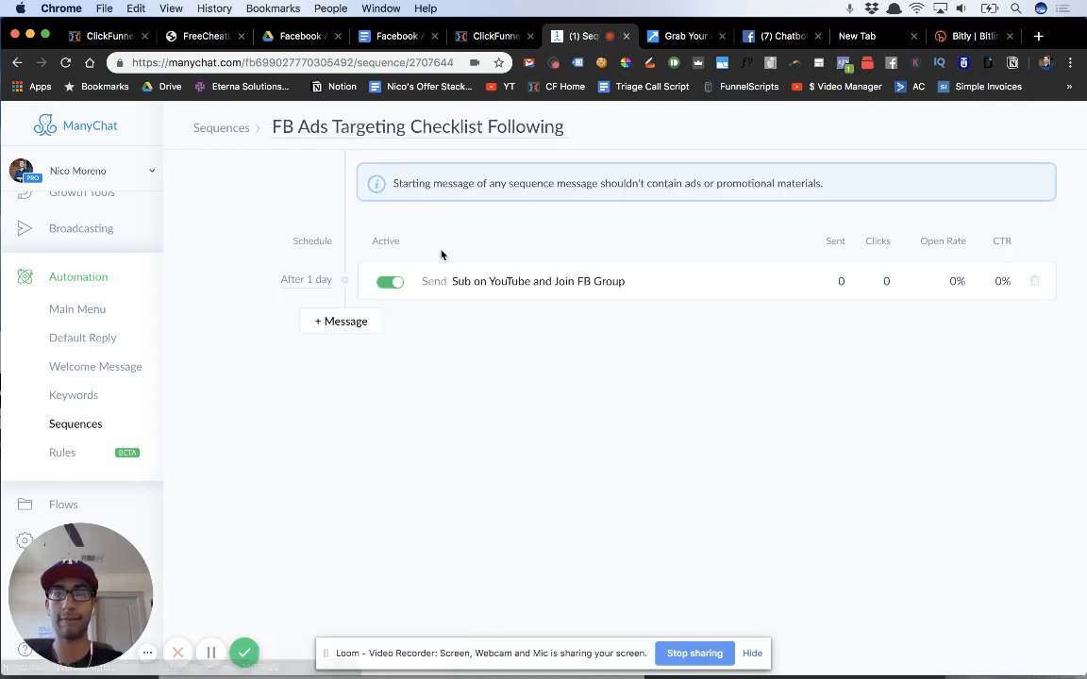
{"action": "left_click", "coordinate": [311, 280]}
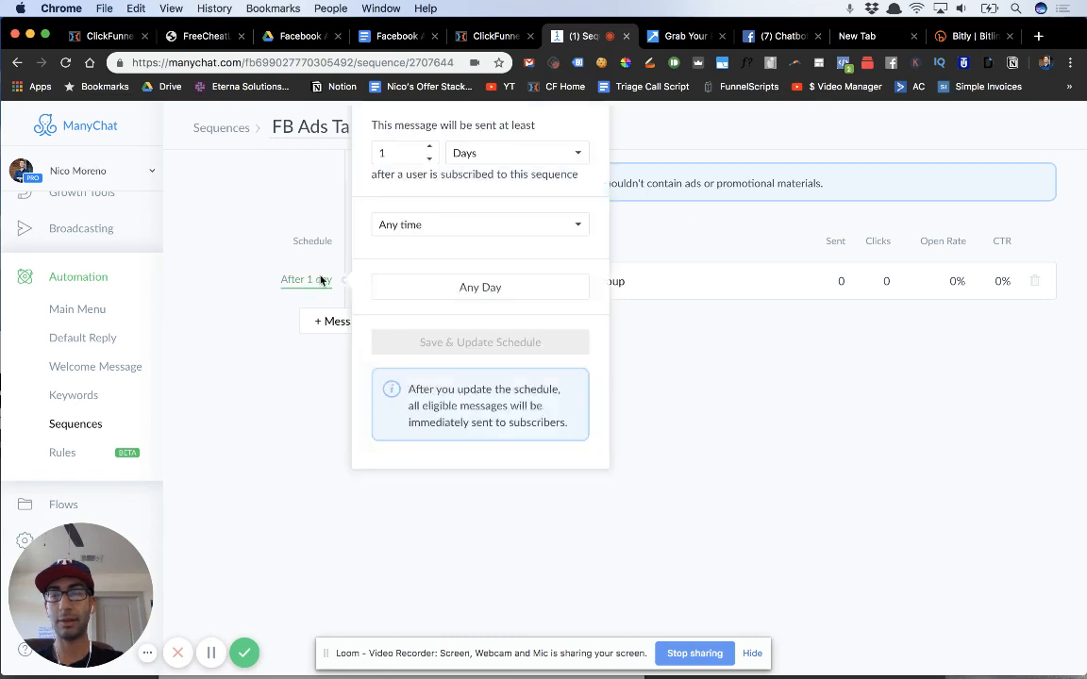
{"action": "double_click", "coordinate": [400, 153]}
{"action": "type", "text": "5"}
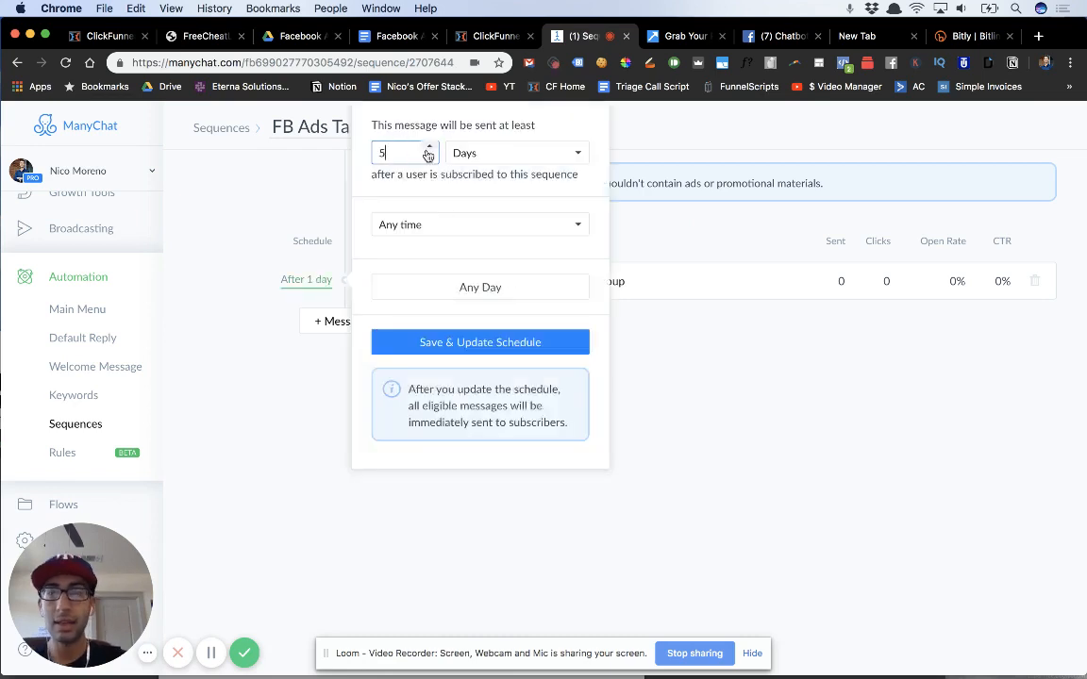
{"action": "left_click", "coordinate": [519, 156]}
{"action": "left_click", "coordinate": [523, 124]}
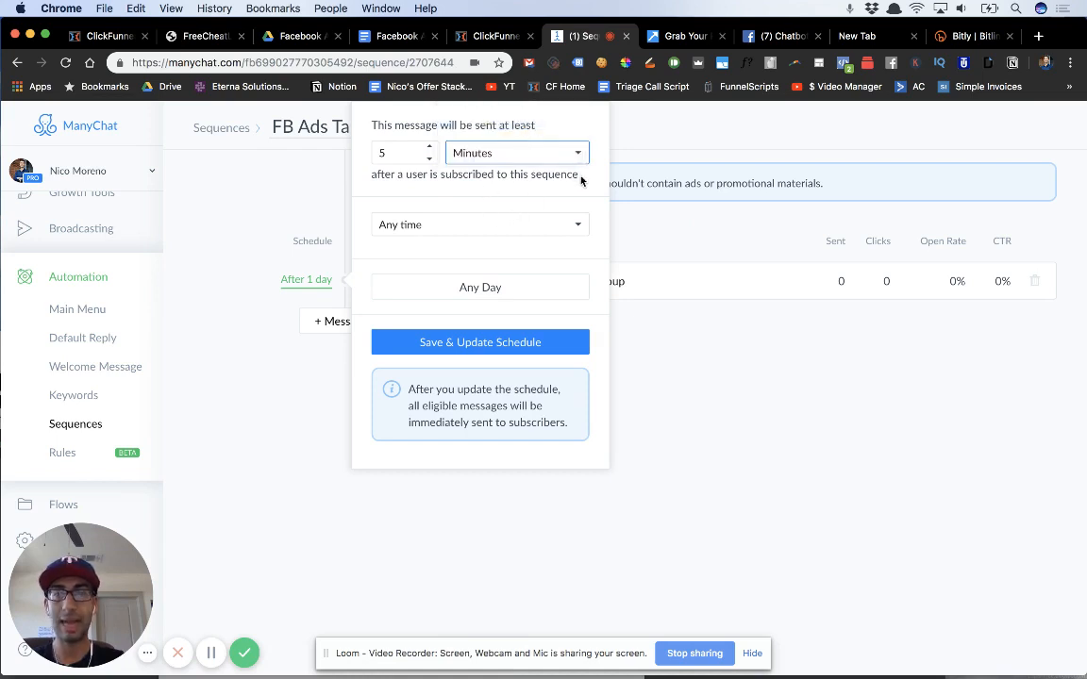
{"action": "left_click", "coordinate": [522, 342]}
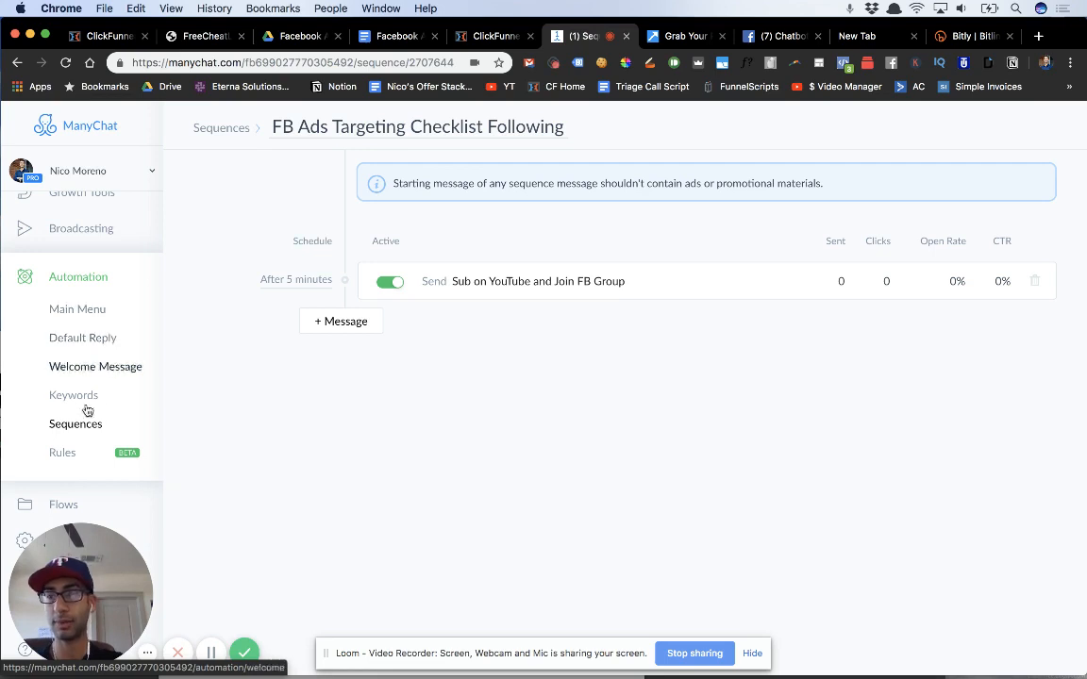
Have the Facebook Ads Targeting Checklist Freebie growth tool add subscribers to the FB Ads Targeting Checklist Following sequence, and save it
{"action": "scroll", "coordinate": [96, 248], "scroll_direction": "up", "scroll_amount": 3}
{"action": "left_click", "coordinate": [90, 330]}
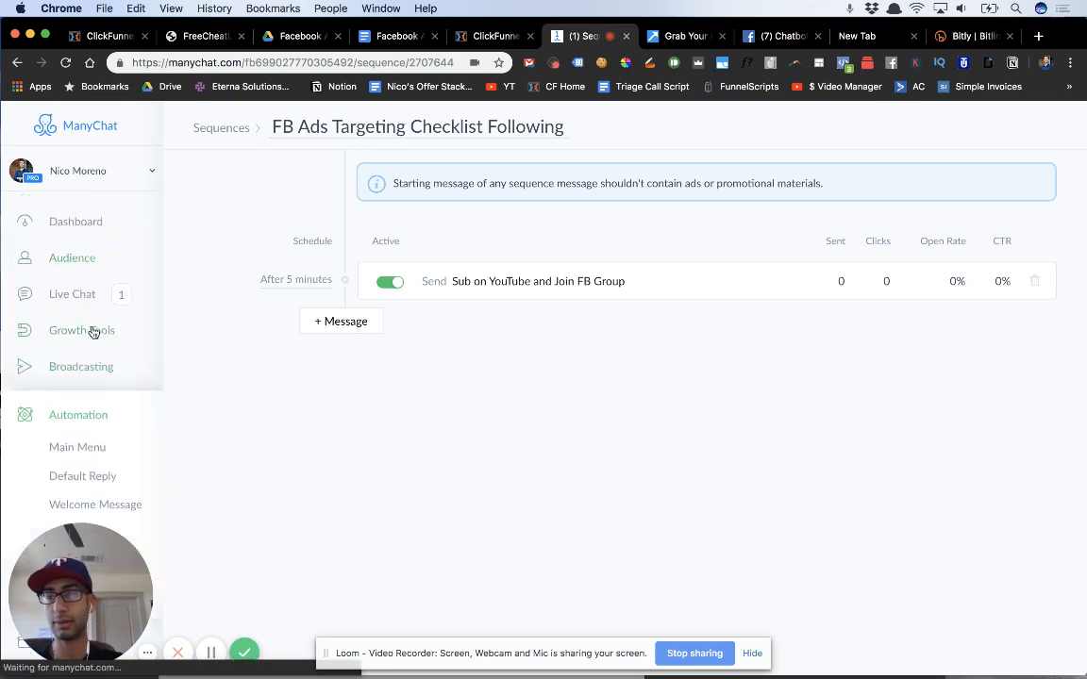
{"action": "left_click", "coordinate": [474, 281]}
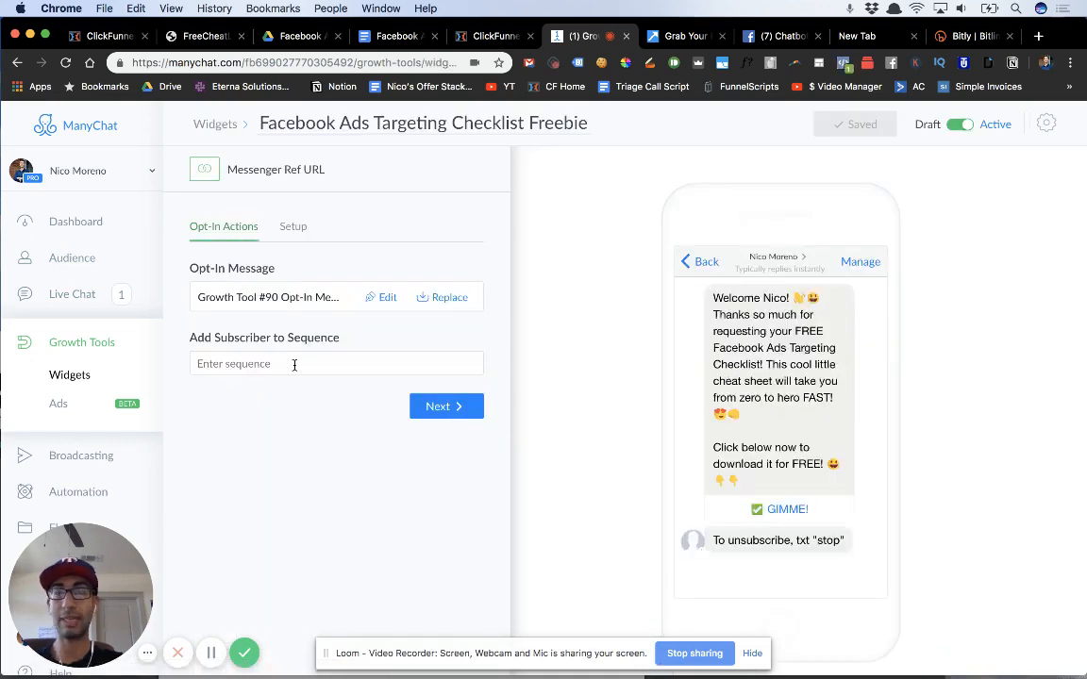
{"action": "left_click", "coordinate": [294, 365]}
{"action": "scroll", "coordinate": [396, 439], "scroll_direction": "down", "scroll_amount": 10}
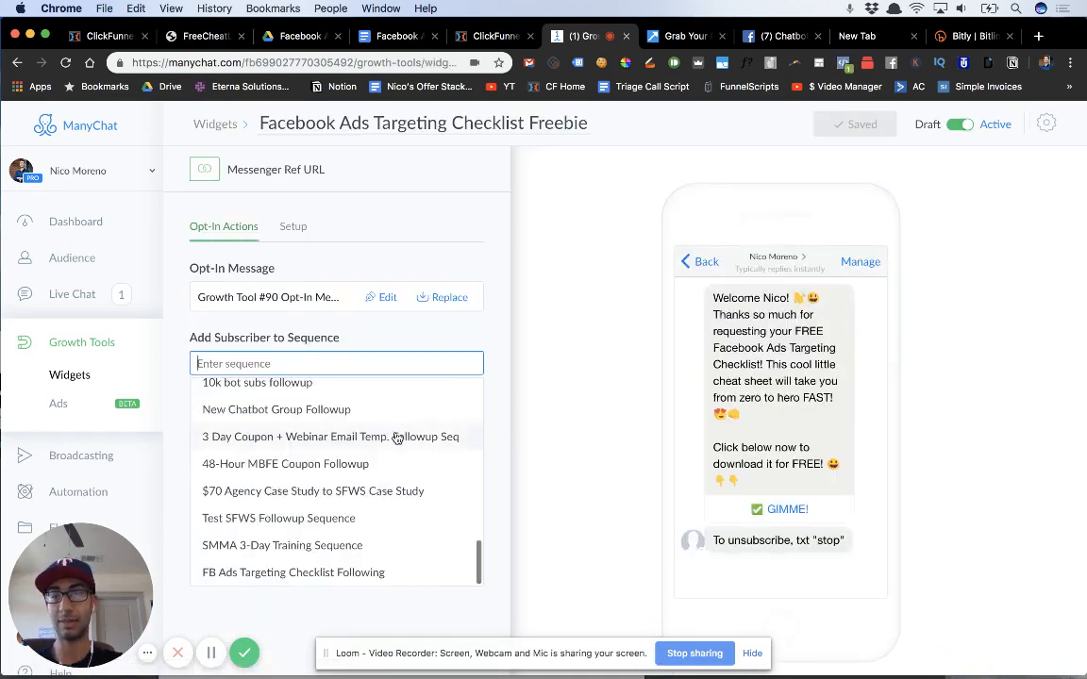
{"action": "left_click", "coordinate": [345, 573]}
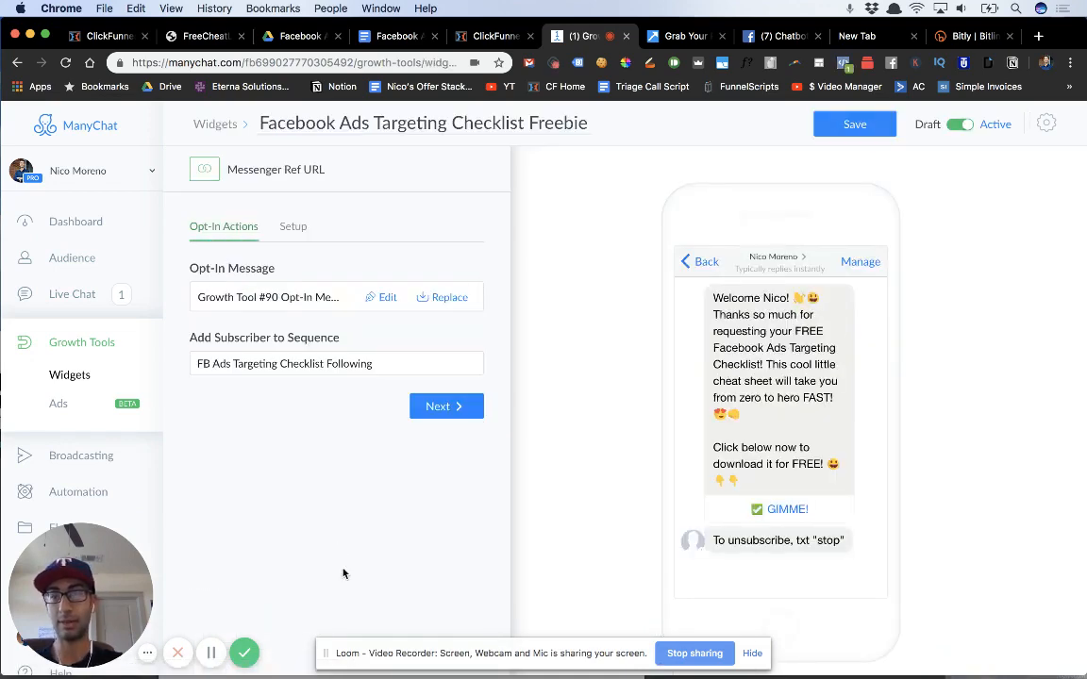
{"action": "left_click", "coordinate": [449, 407]}
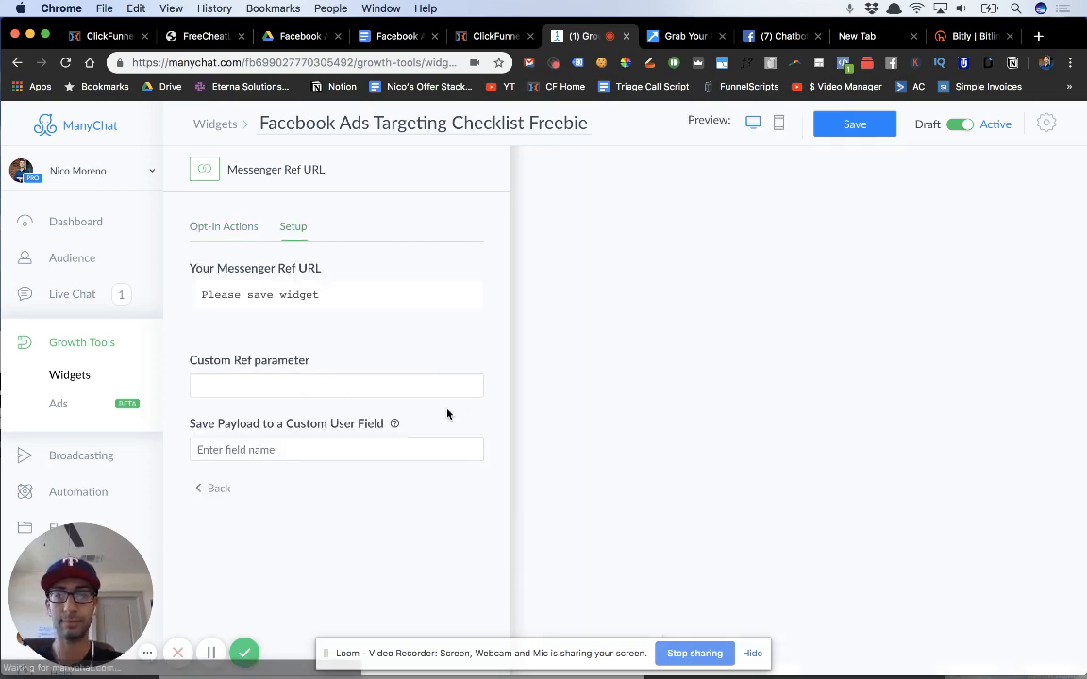
{"action": "left_click", "coordinate": [234, 231]}
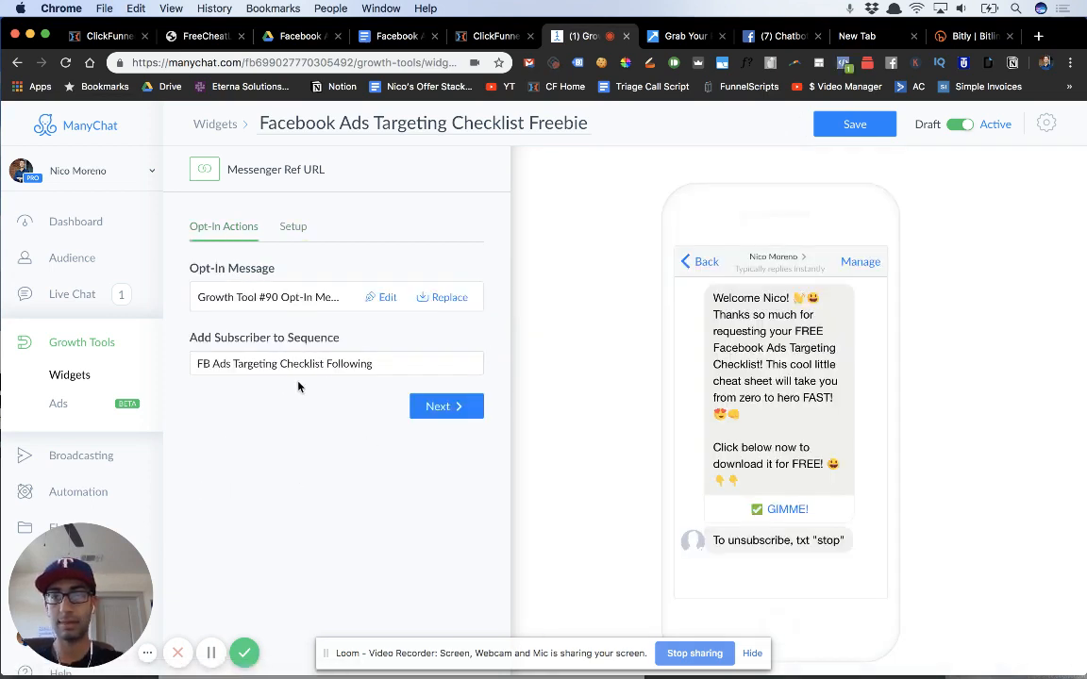
{"action": "left_click", "coordinate": [352, 365]}
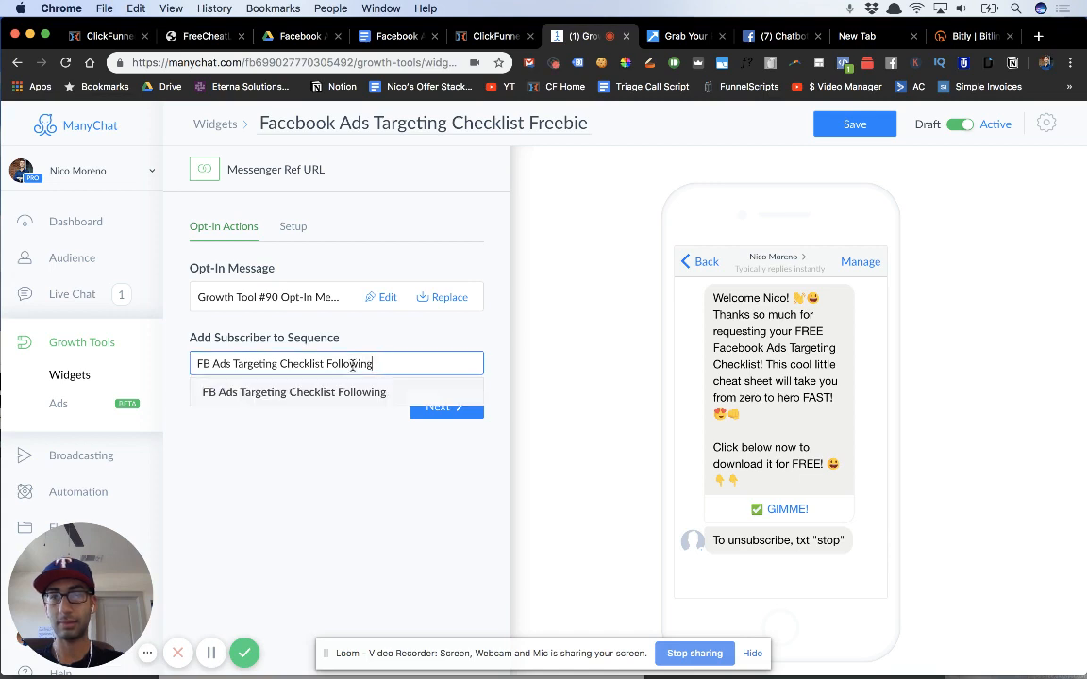
{"action": "left_click", "coordinate": [849, 128]}
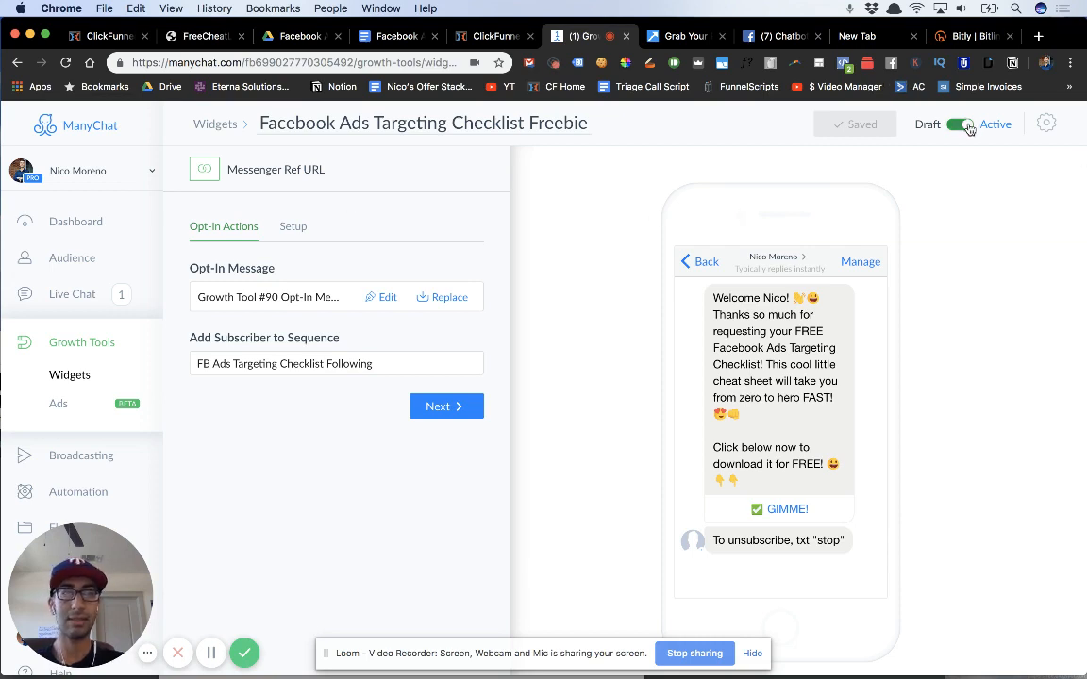
Copy the growth tool's Messenger Ref URL, then switch to Bitly and create a new short link from it
{"action": "left_click", "coordinate": [294, 226]}
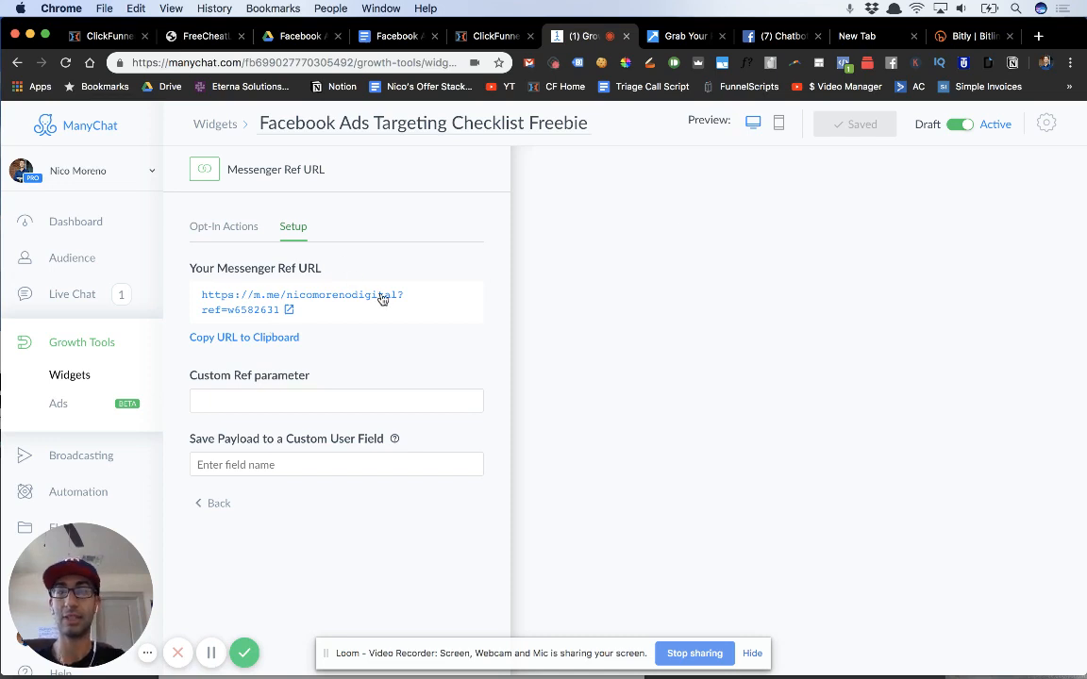
{"action": "left_click", "coordinate": [271, 338]}
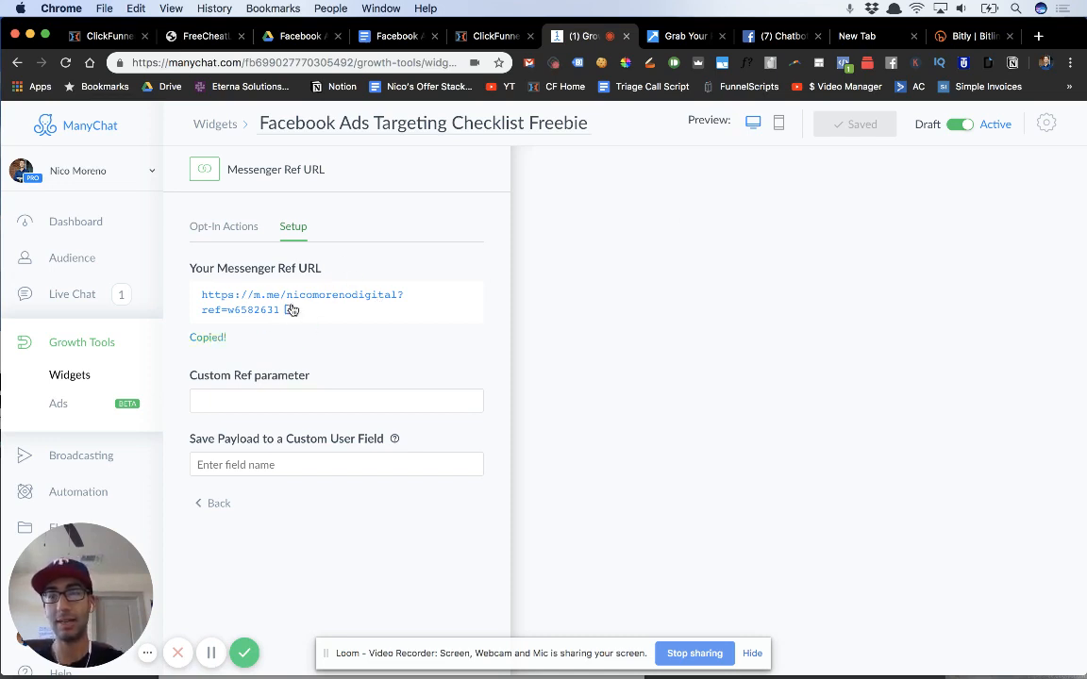
{"action": "left_click", "coordinate": [963, 36]}
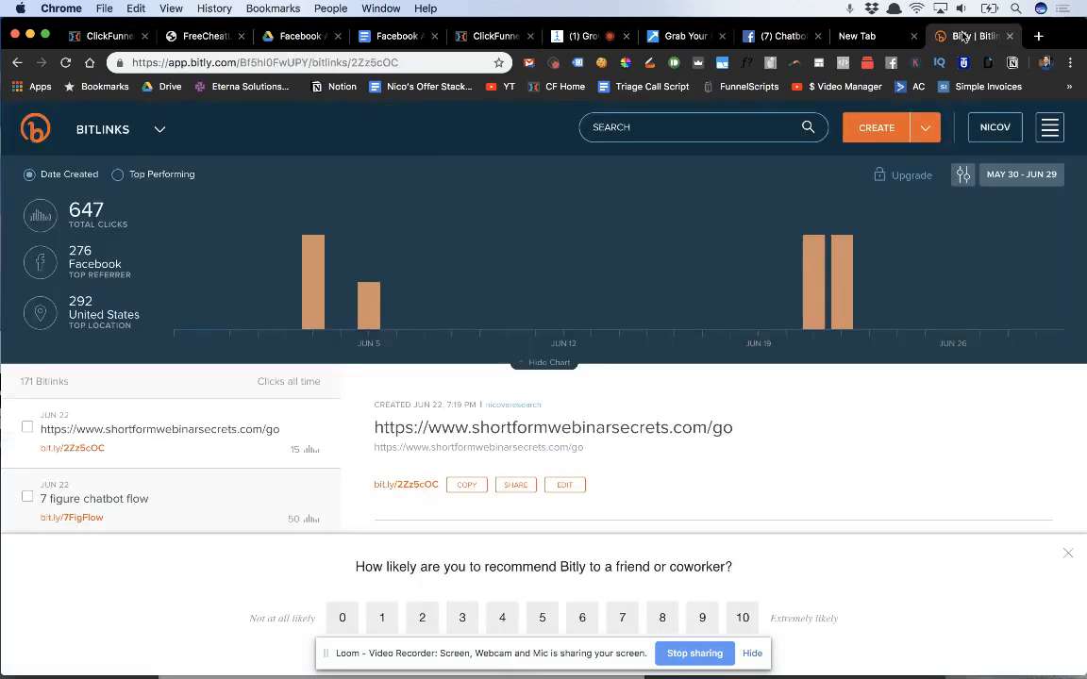
{"action": "left_click", "coordinate": [876, 127]}
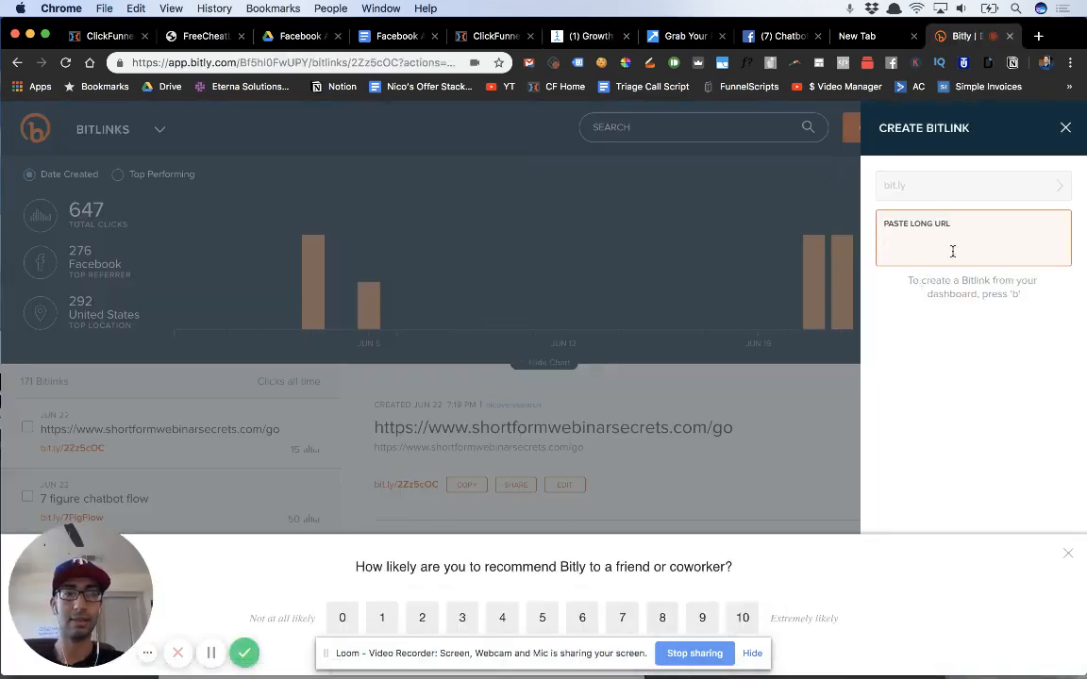
{"action": "type", "text": "https://m.me/nicomorenodigital?ref=w6582631"}
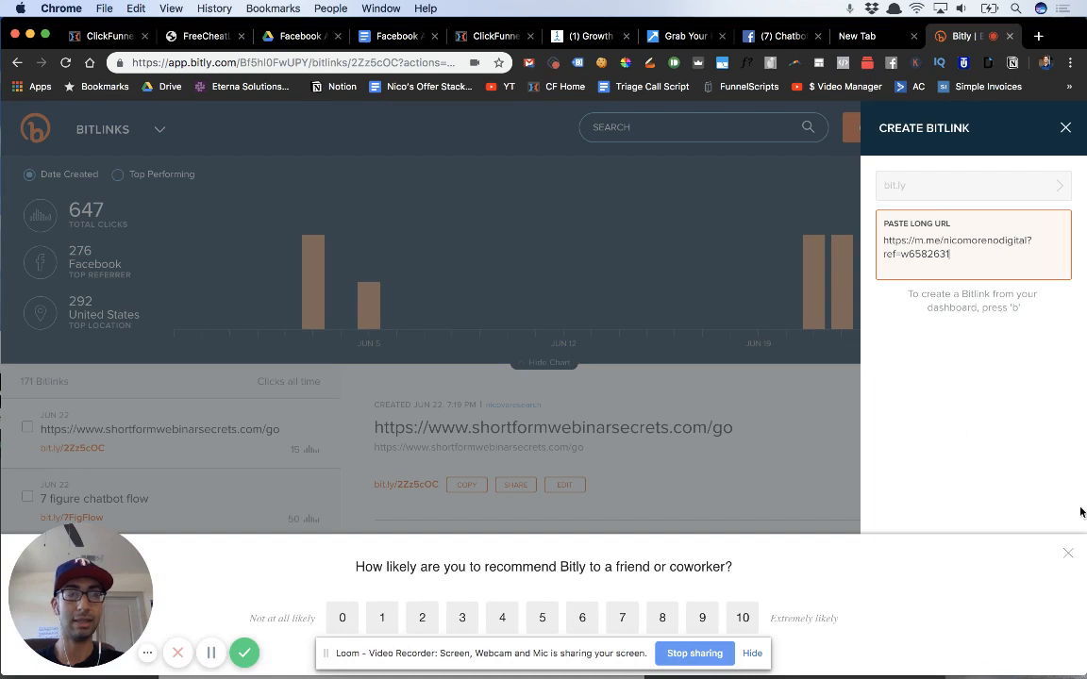
{"action": "left_click", "coordinate": [1068, 554]}
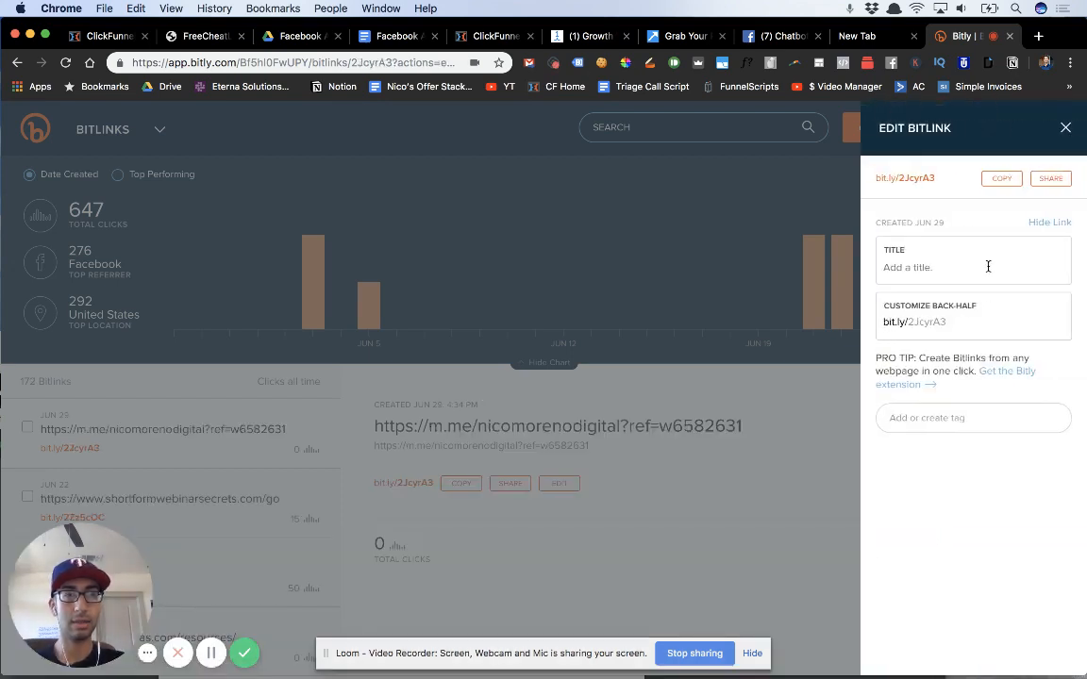
Customize the new bitlink's back-half to FBTargetingChecklist, save the change and copy the short link
{"action": "left_click", "coordinate": [986, 269]}
{"action": "left_click", "coordinate": [959, 318]}
{"action": "left_click_drag", "start_coordinate": [990, 318], "coordinate": [899, 323]}
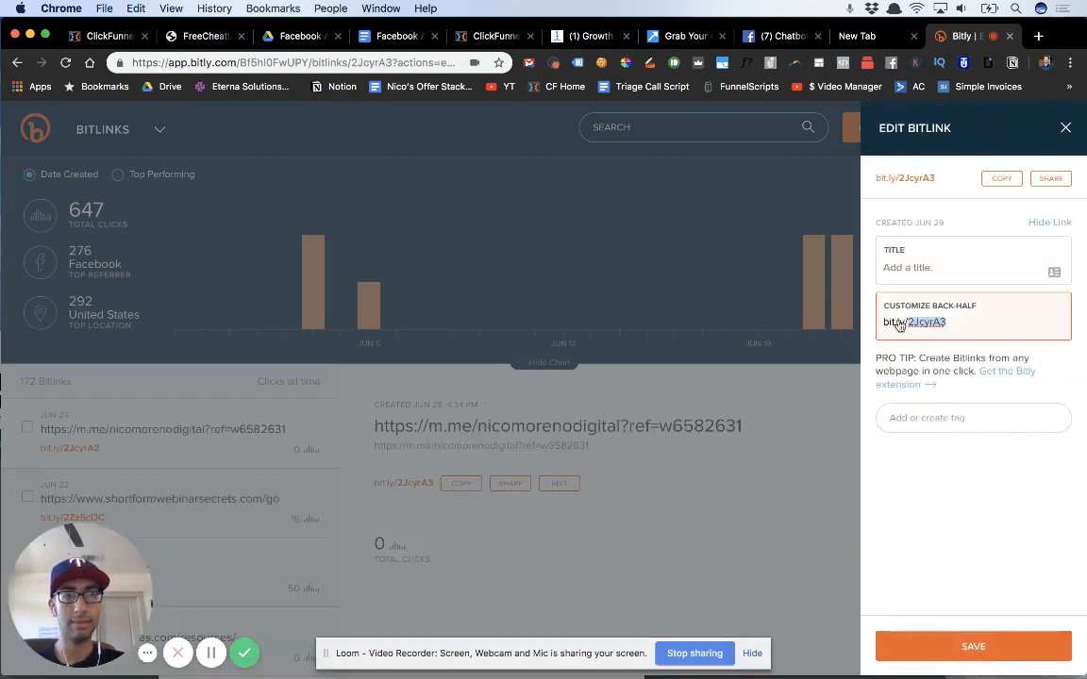
{"action": "type", "text": "FB"}
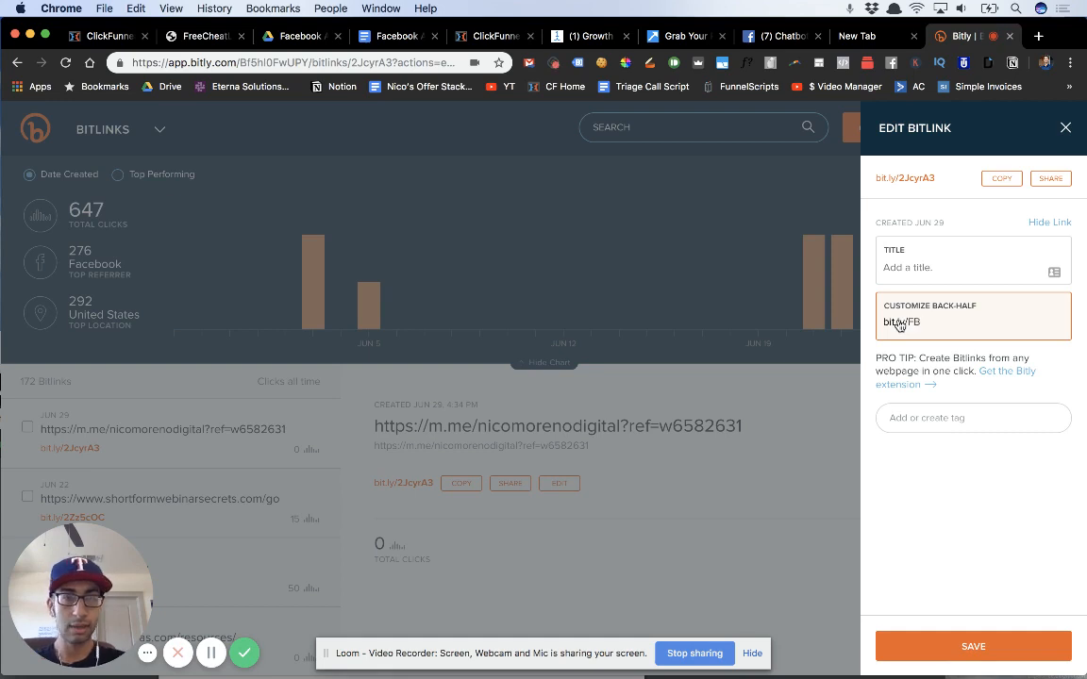
{"action": "type", "text": "Targeting"}
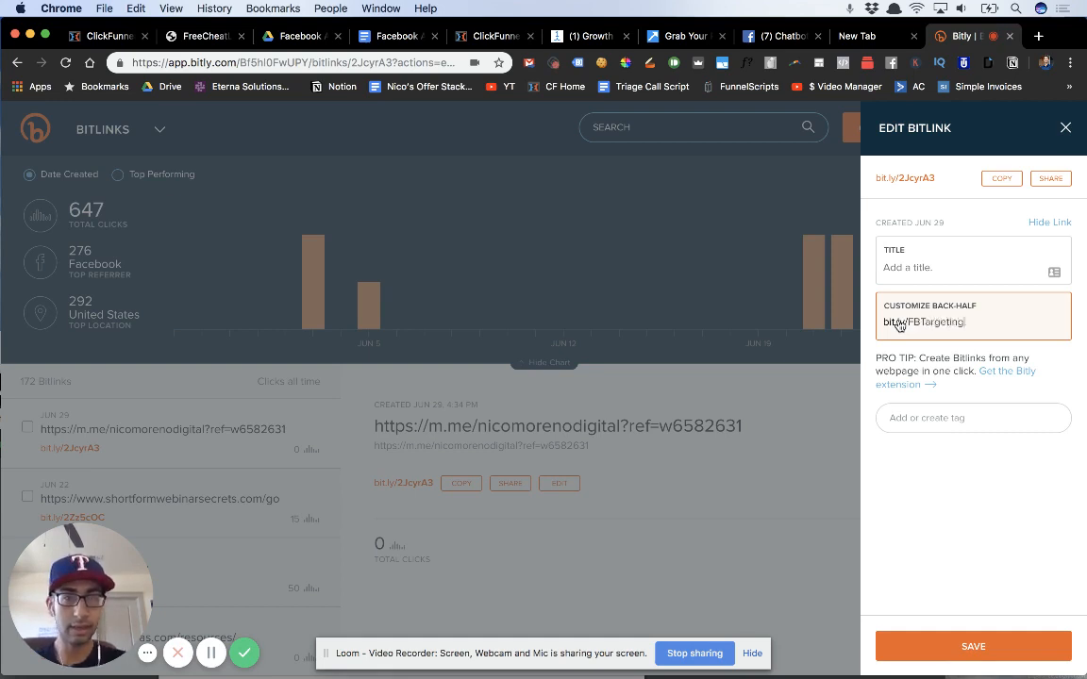
{"action": "type", "text": "ing"}
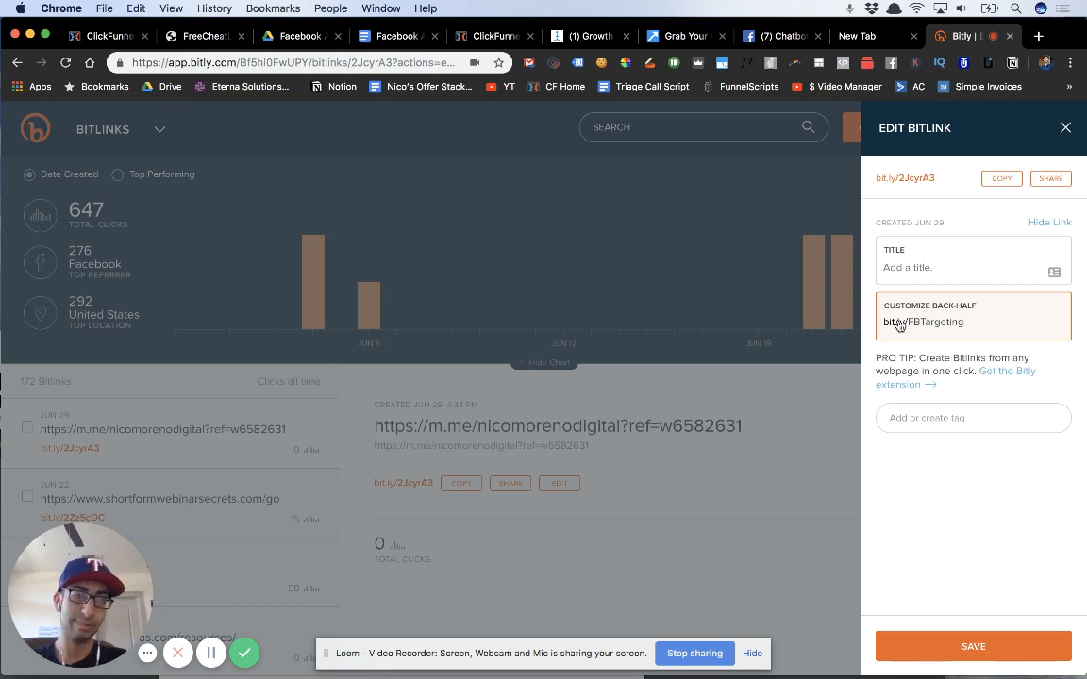
{"action": "type", "text": "Checklist"}
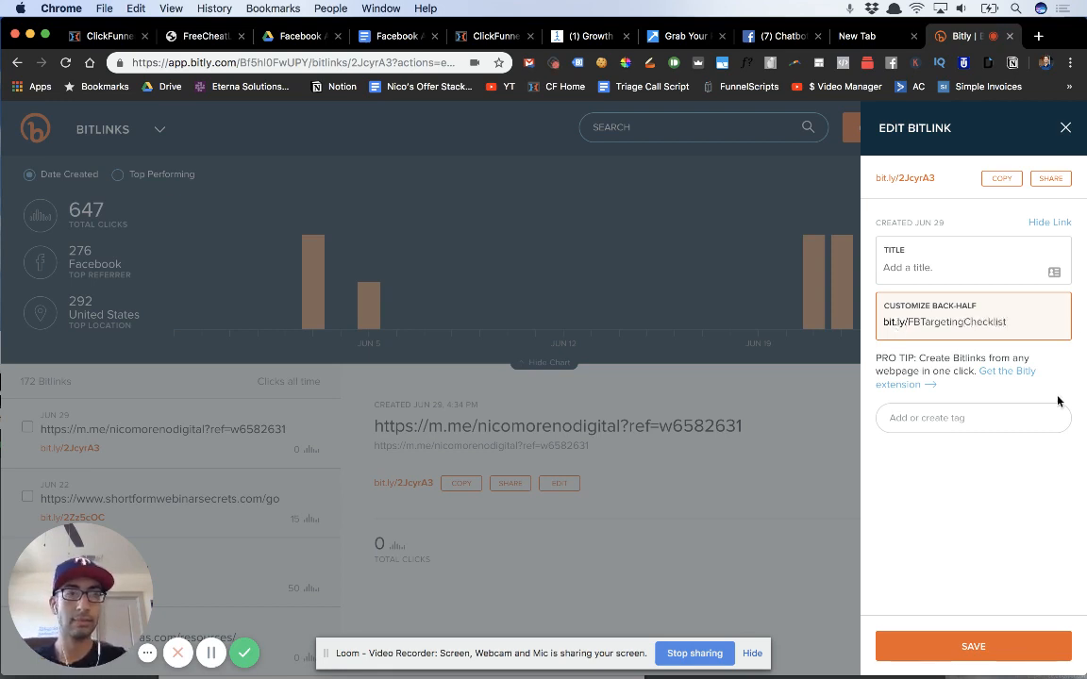
{"action": "left_click", "coordinate": [1017, 458]}
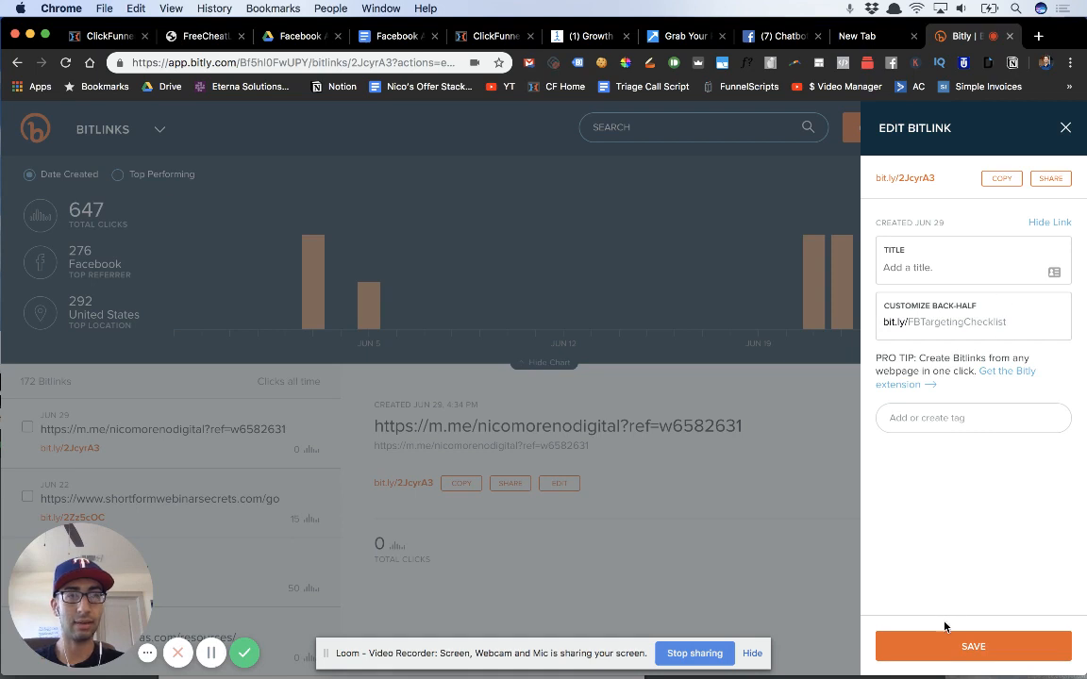
{"action": "left_click", "coordinate": [945, 647]}
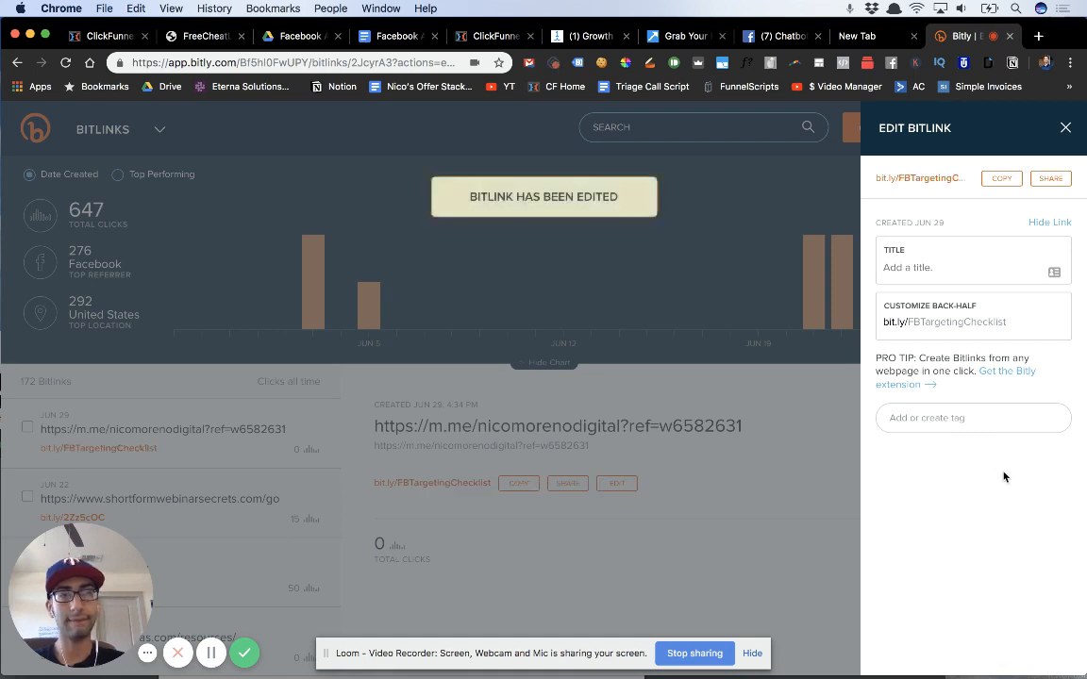
{"action": "left_click", "coordinate": [1005, 184]}
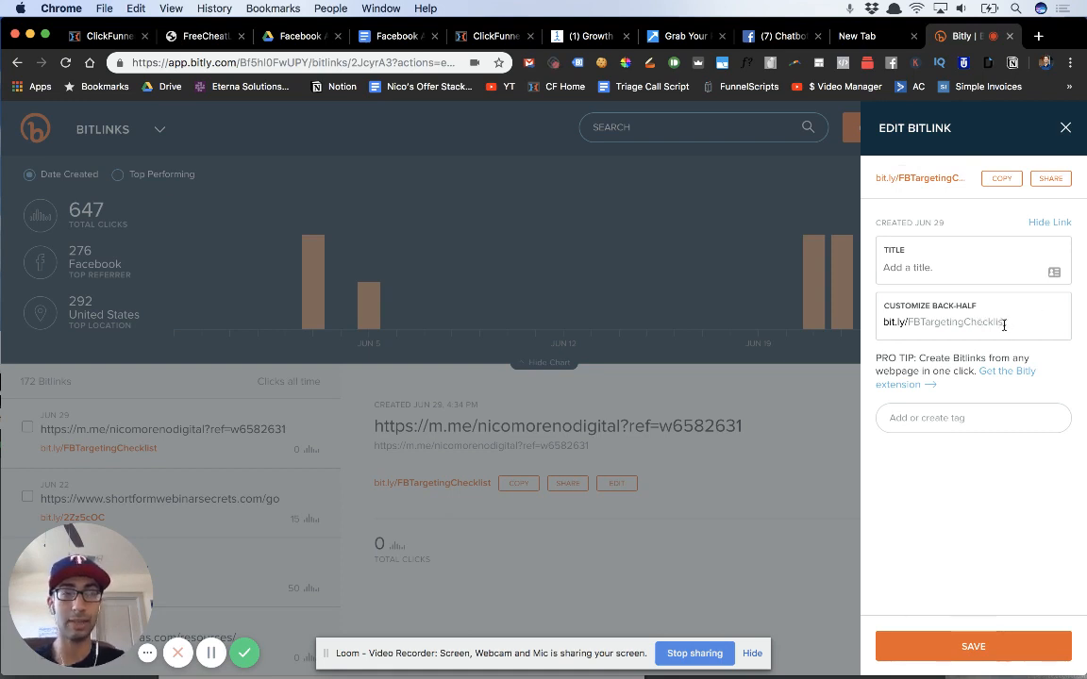
{"action": "left_click", "coordinate": [1001, 178]}
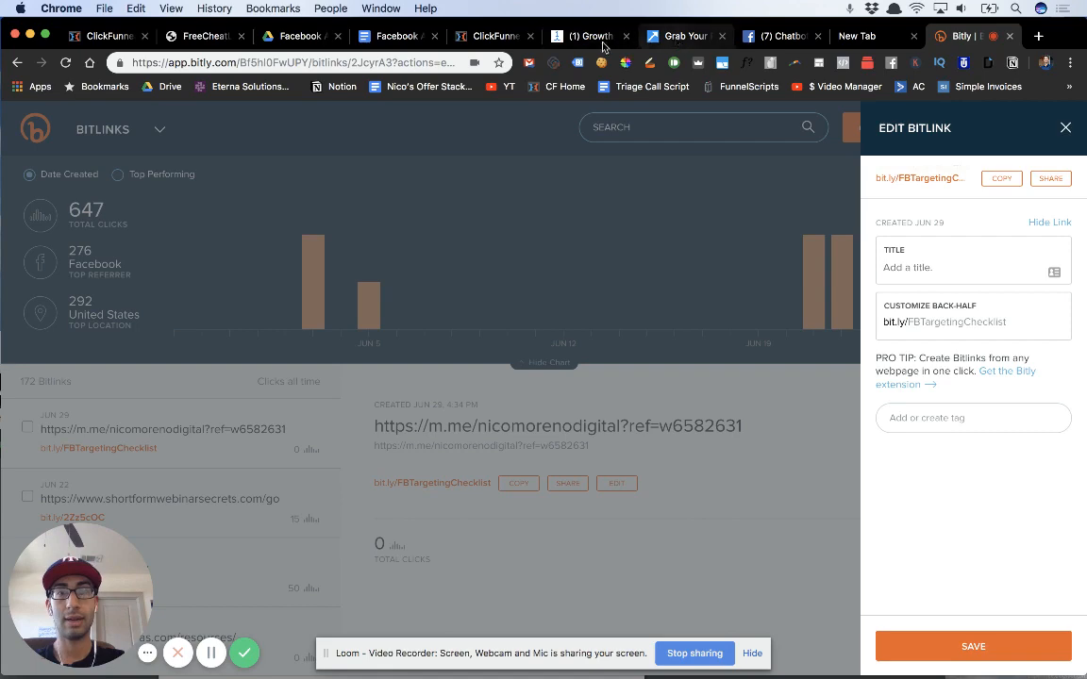
Switch back to ManyChat and review the opt-in actions of the Facebook Ads Targeting Checklist Freebie growth tool
{"action": "left_click", "coordinate": [592, 36]}
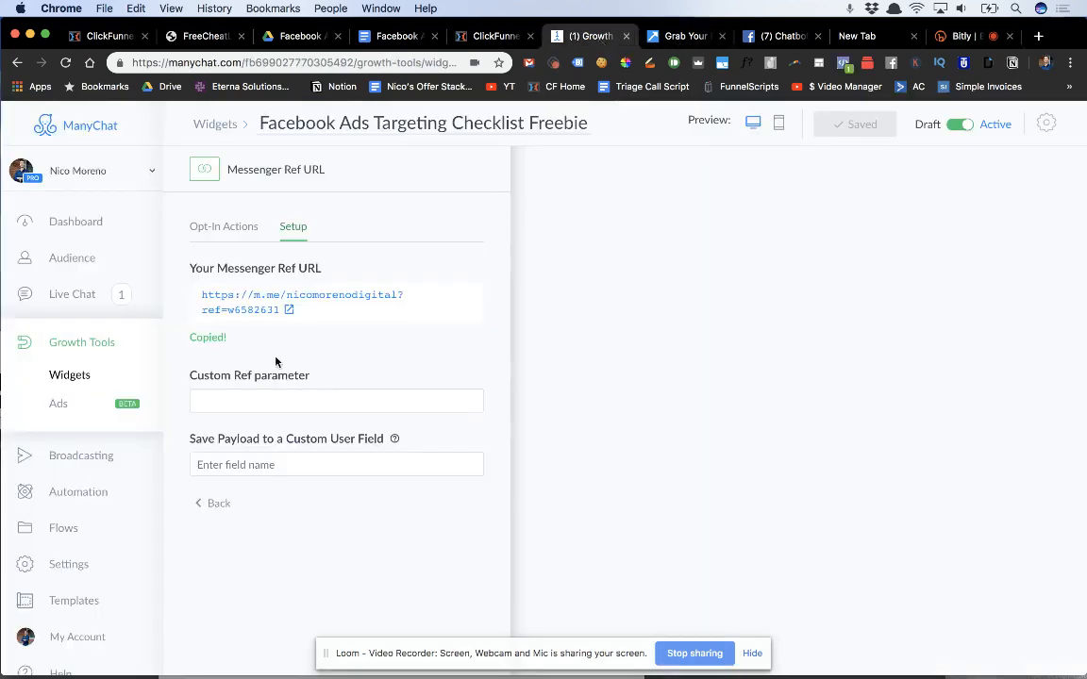
{"action": "left_click", "coordinate": [232, 227]}
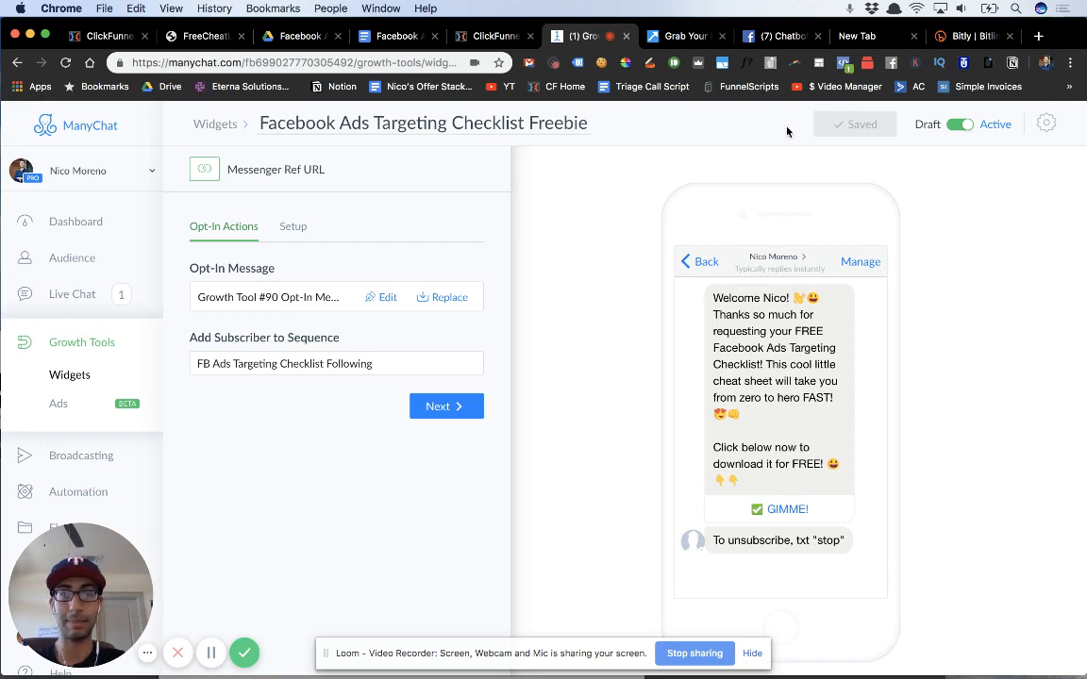
Switch to the fb-cheatsheet thank-you page and review its checklist download, Facebook community and YouTube subscription links
{"action": "left_click", "coordinate": [680, 36]}
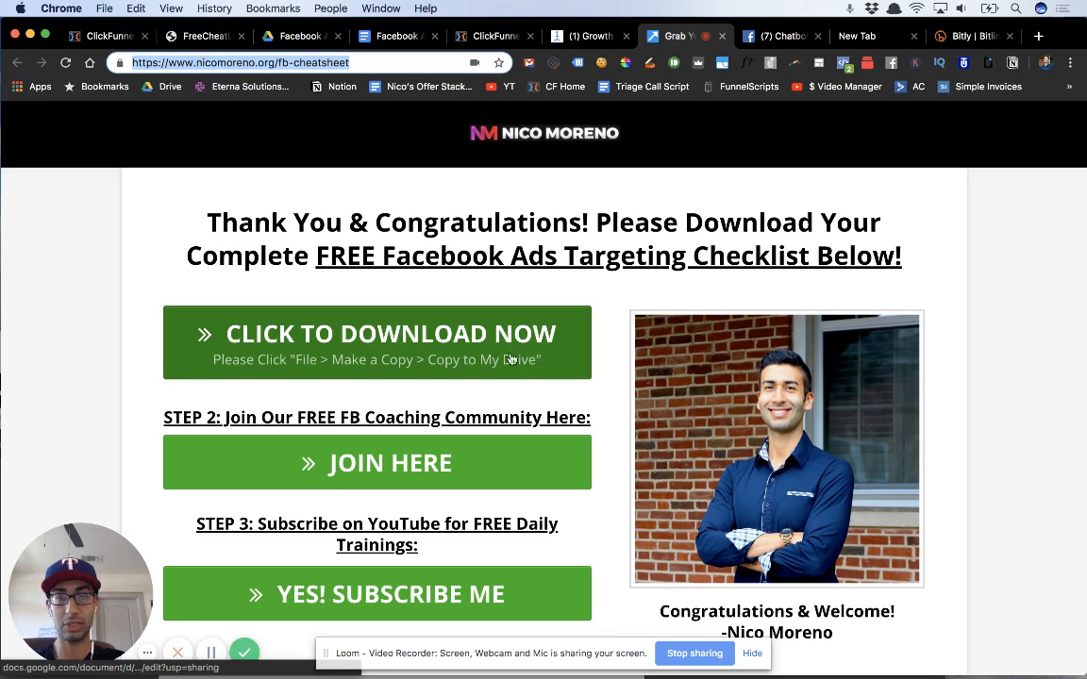
{"action": "scroll", "coordinate": [527, 354], "scroll_direction": "down", "scroll_amount": 2}
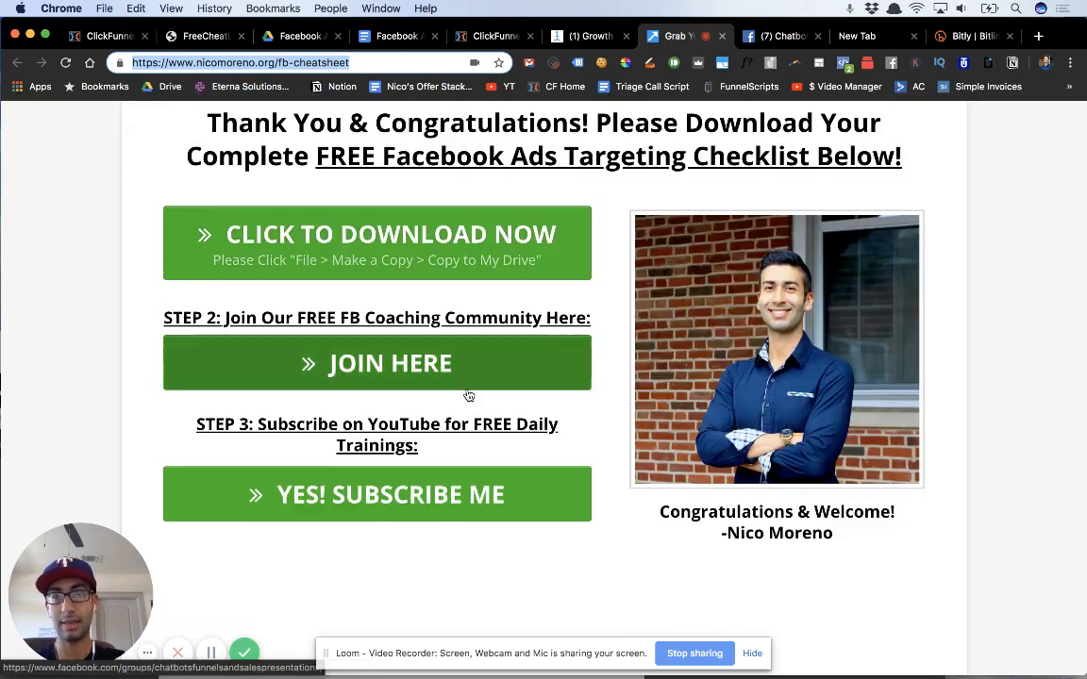
{"action": "scroll", "coordinate": [551, 376], "scroll_direction": "up", "scroll_amount": 2}
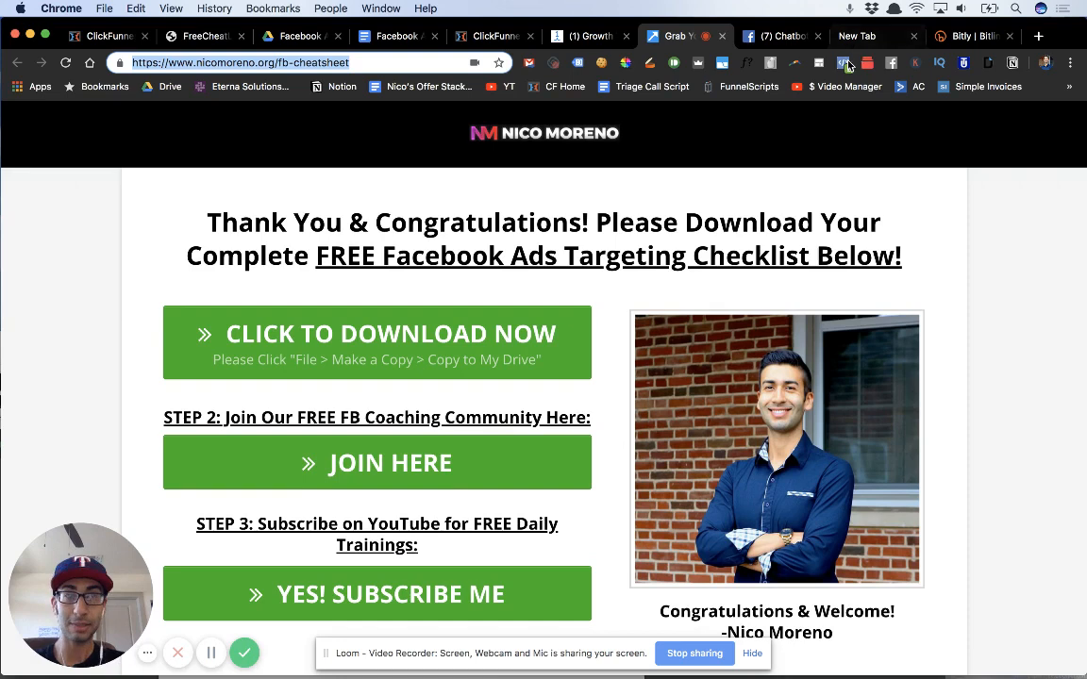
Return to ManyChat and open the FB Ads Targeting Checklist Following sequence from the automation sequences
{"action": "left_click", "coordinate": [584, 37]}
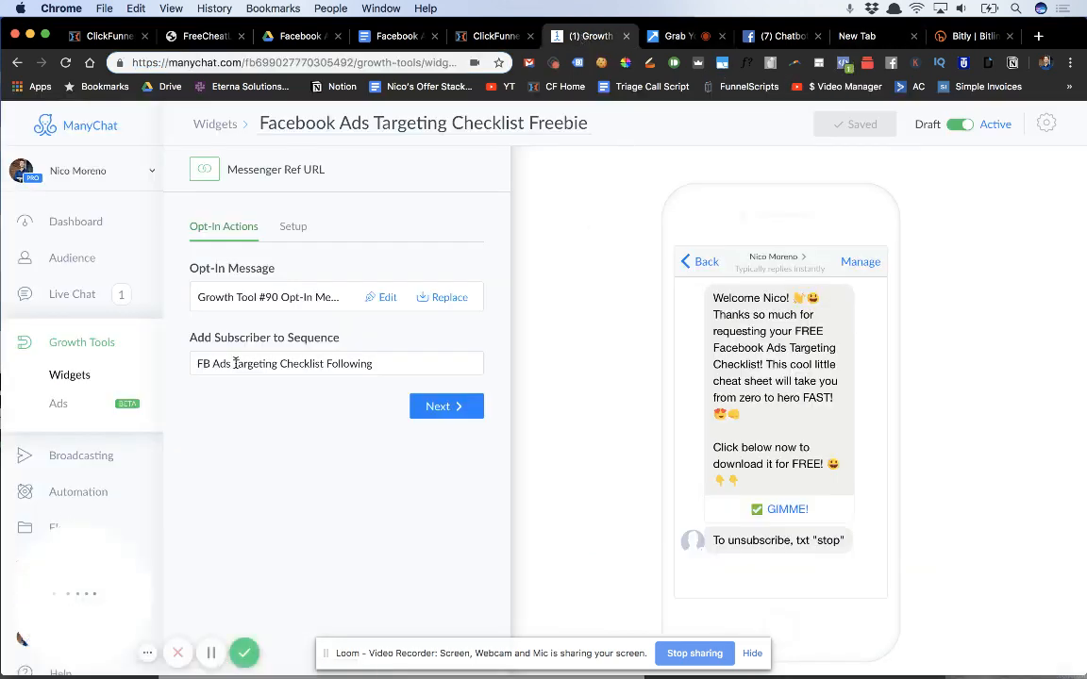
{"action": "scroll", "coordinate": [84, 425], "scroll_direction": "down", "scroll_amount": 1}
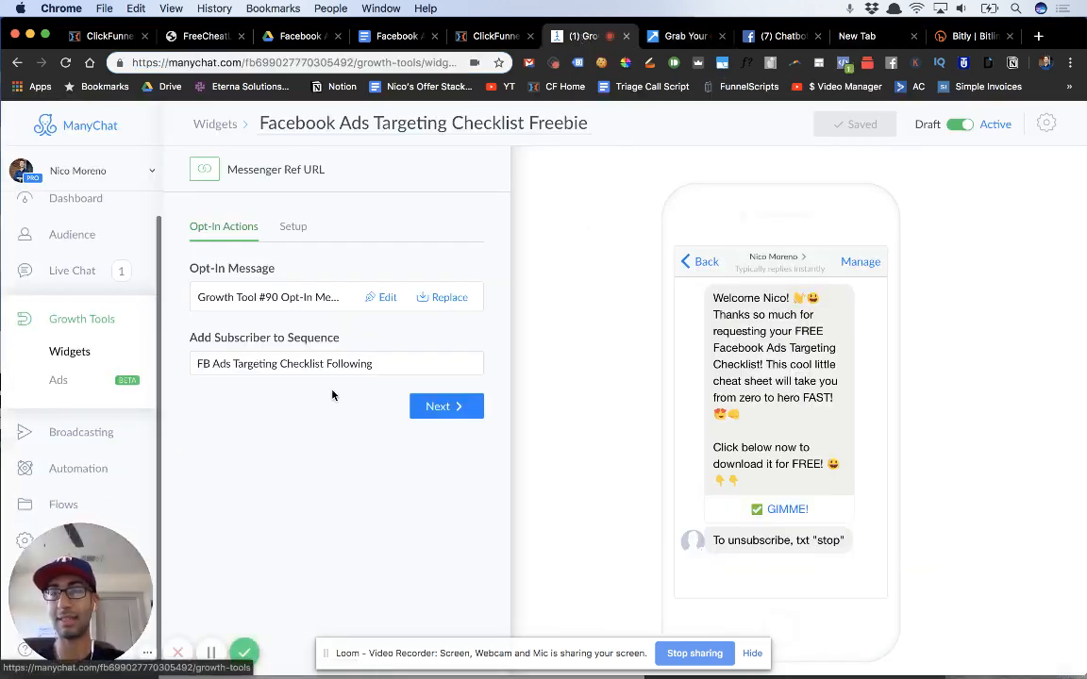
{"action": "left_click", "coordinate": [81, 434]}
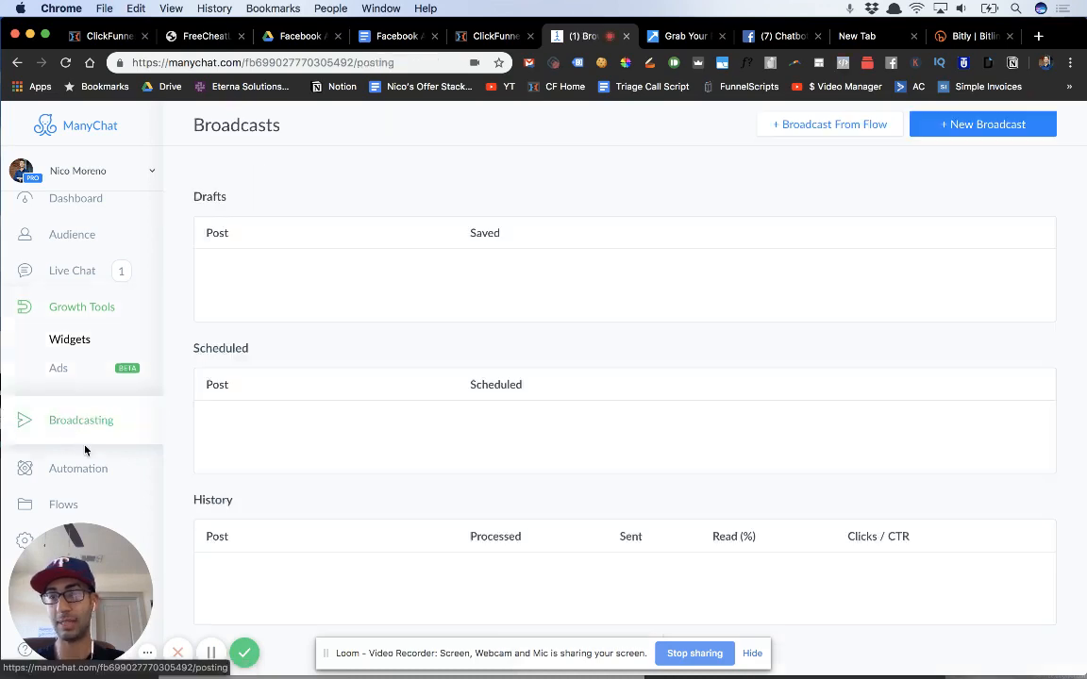
{"action": "left_click", "coordinate": [85, 472]}
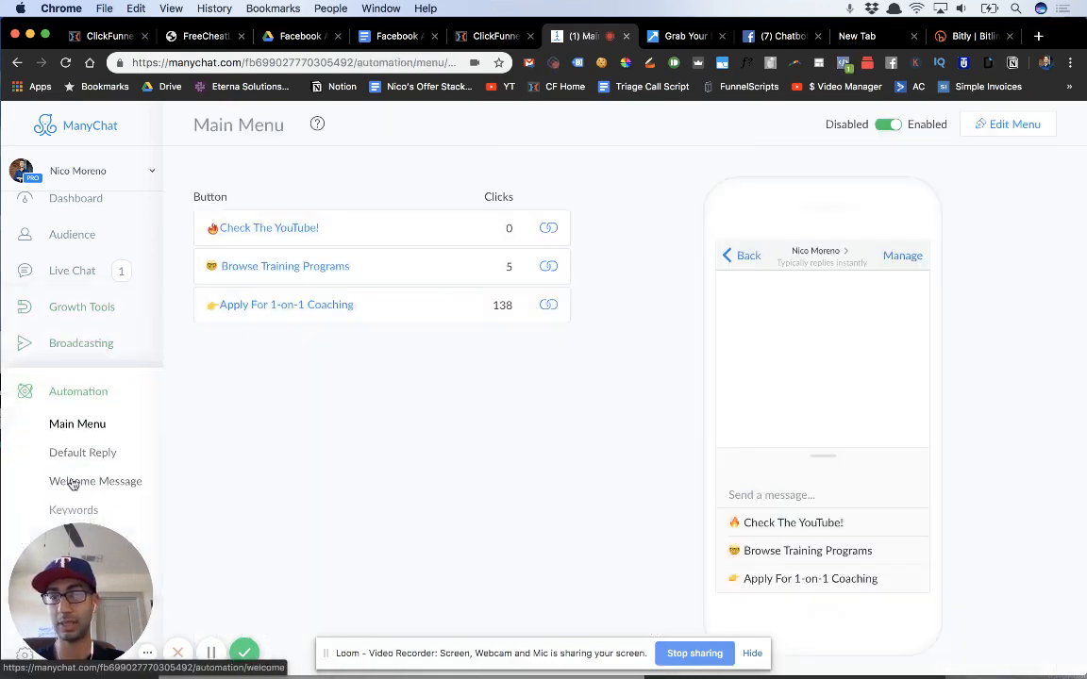
{"action": "scroll", "coordinate": [73, 483], "scroll_direction": "down", "scroll_amount": 3}
{"action": "left_click", "coordinate": [76, 429]}
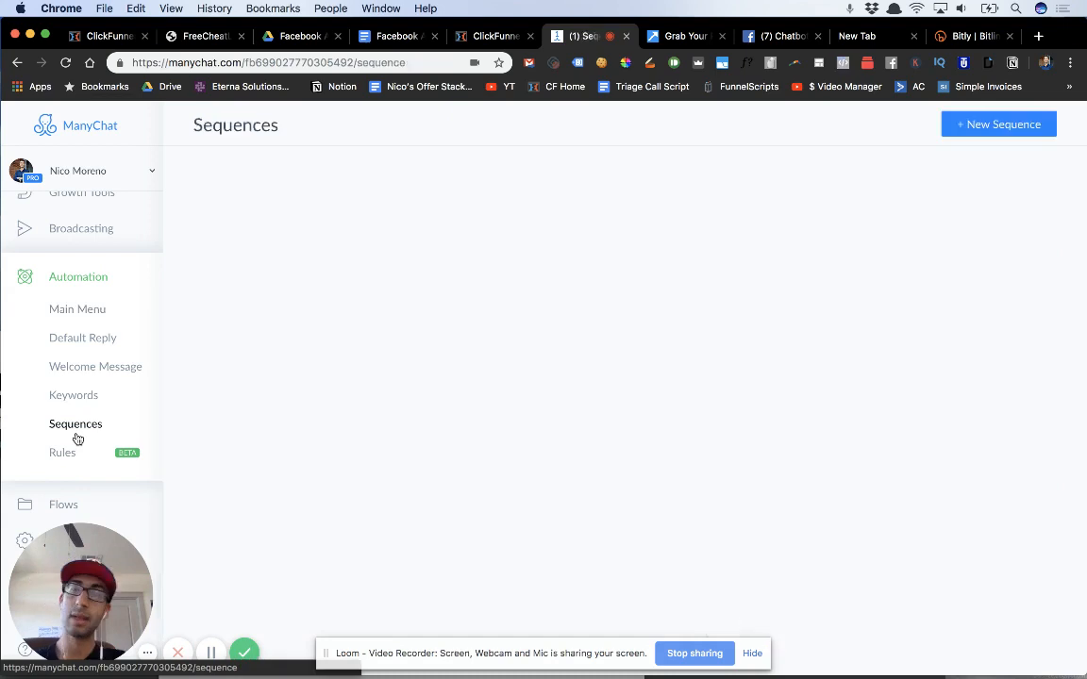
{"action": "left_click", "coordinate": [487, 242]}
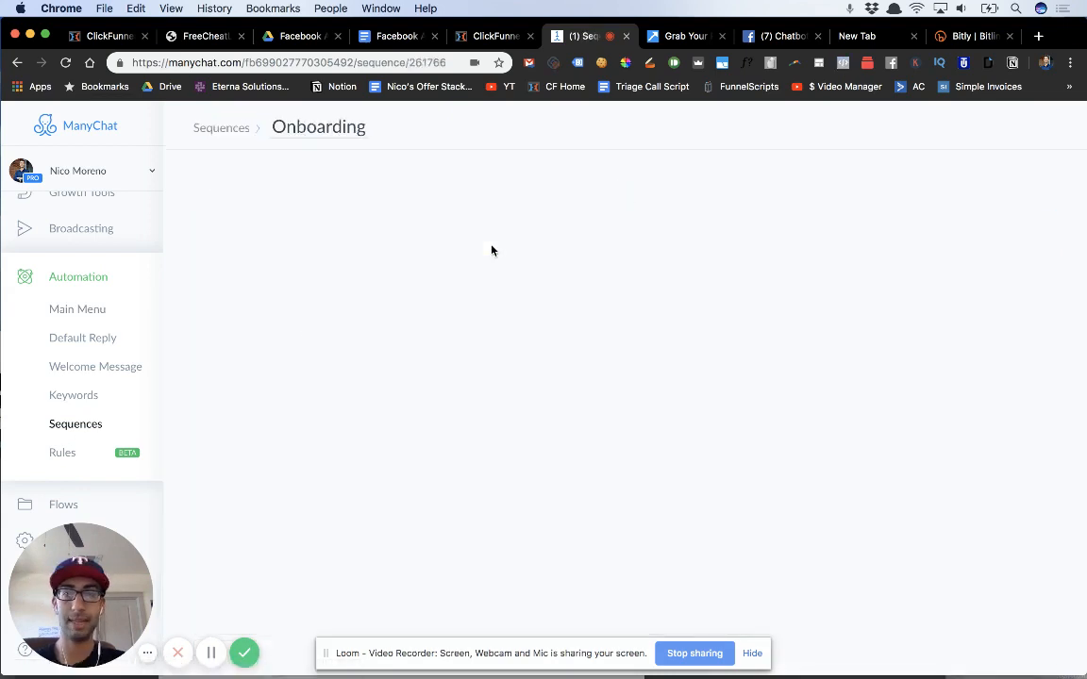
{"action": "left_click", "coordinate": [80, 425]}
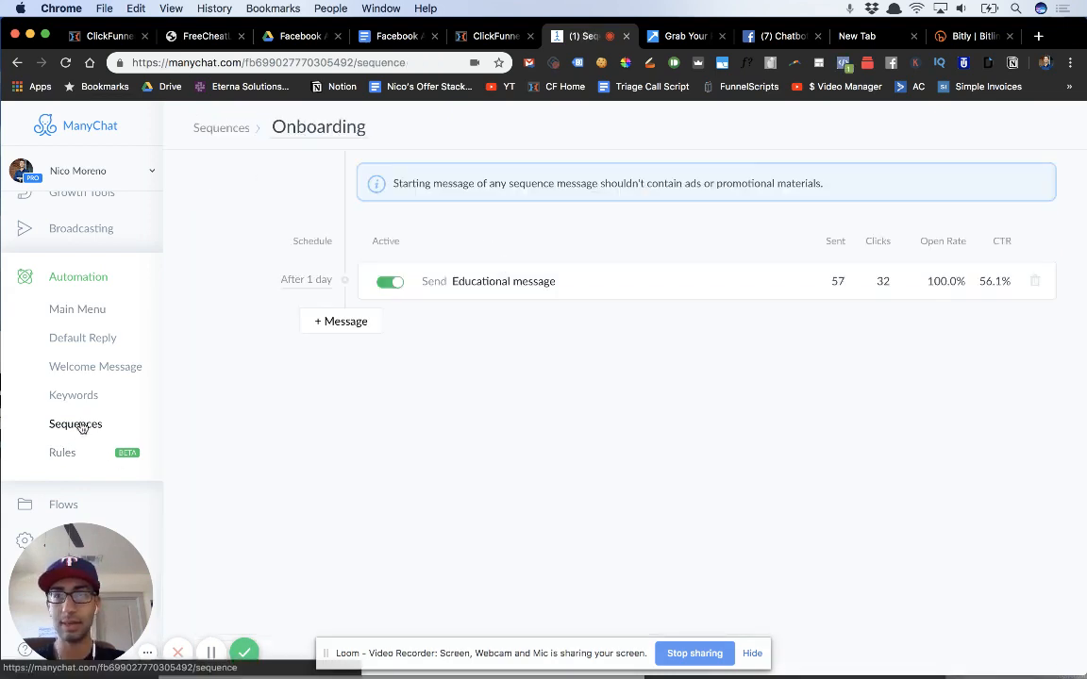
{"action": "scroll", "coordinate": [517, 353], "scroll_direction": "down", "scroll_amount": 10}
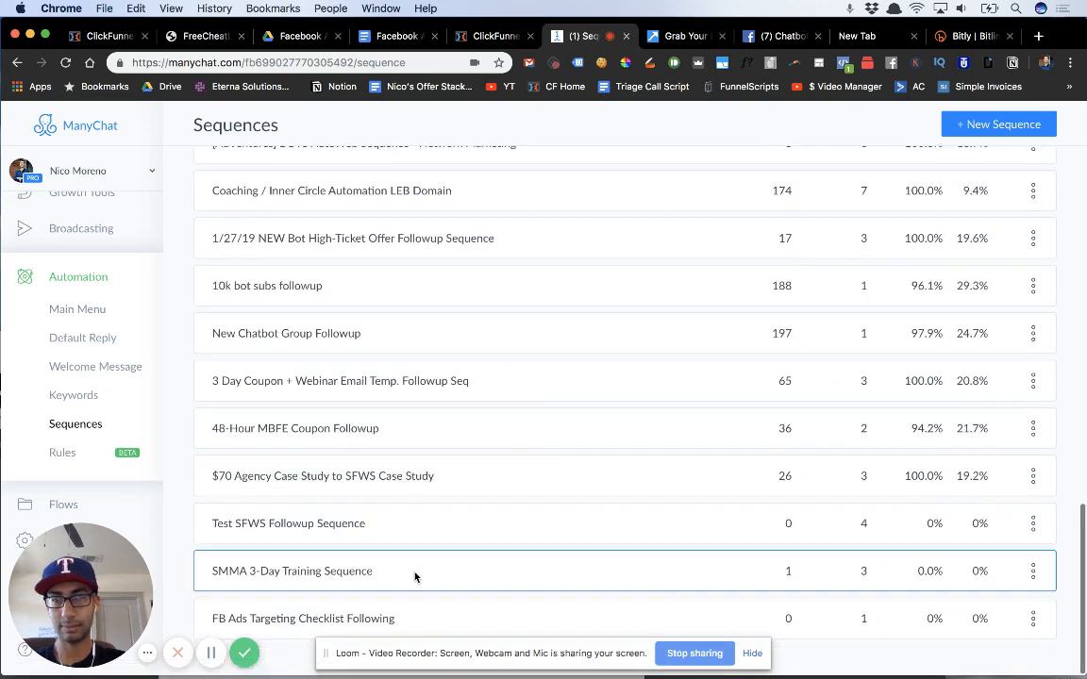
{"action": "left_click", "coordinate": [388, 619]}
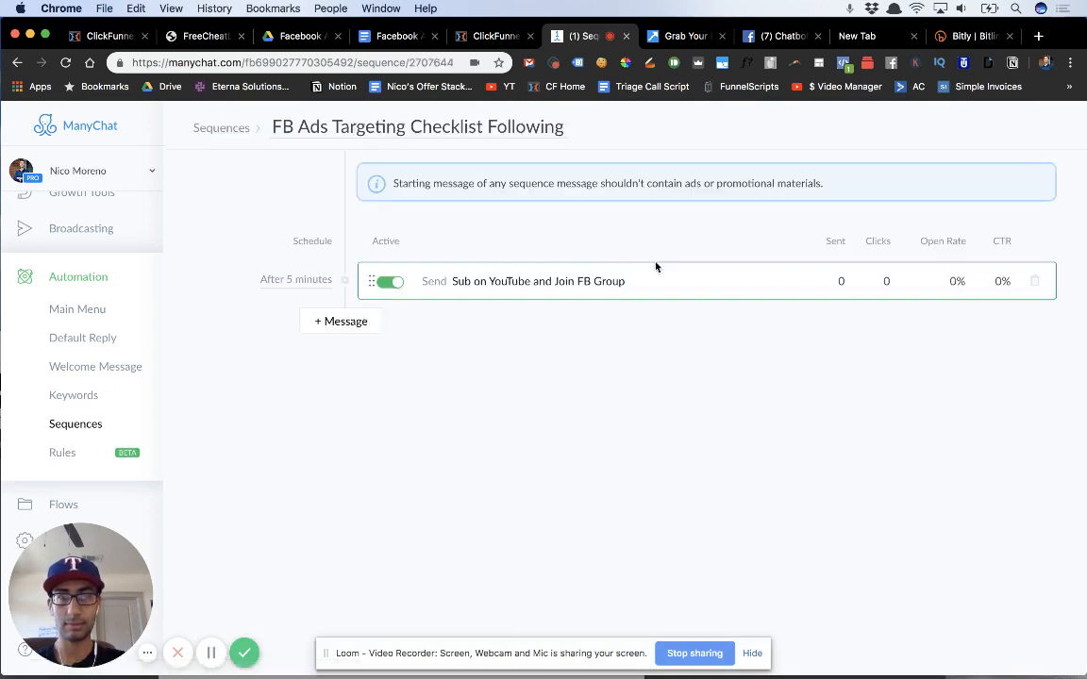